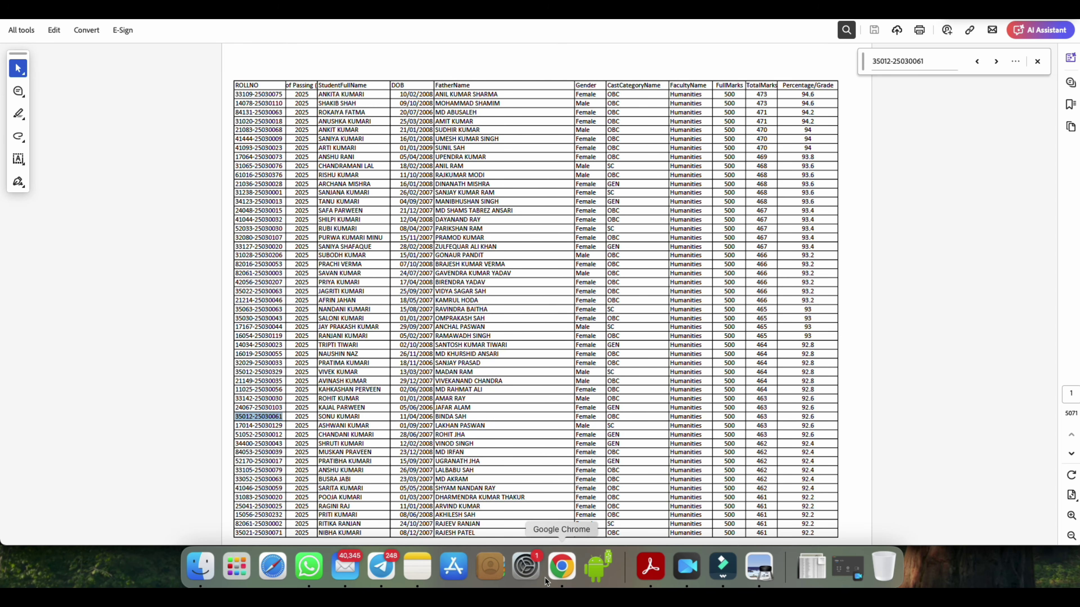
# - Switch from Acrobat back to the scholarship portal in Chrome
pyautogui.click(557, 572)
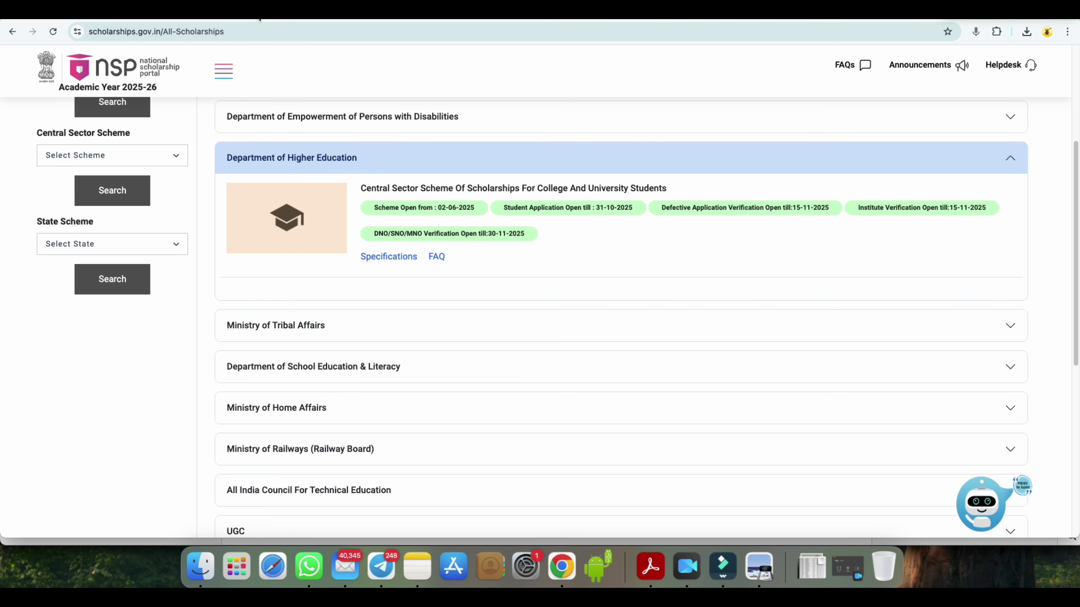
# - Switch to the Google results for 'shiksha bindu.com'
pyautogui.click(259, 21)
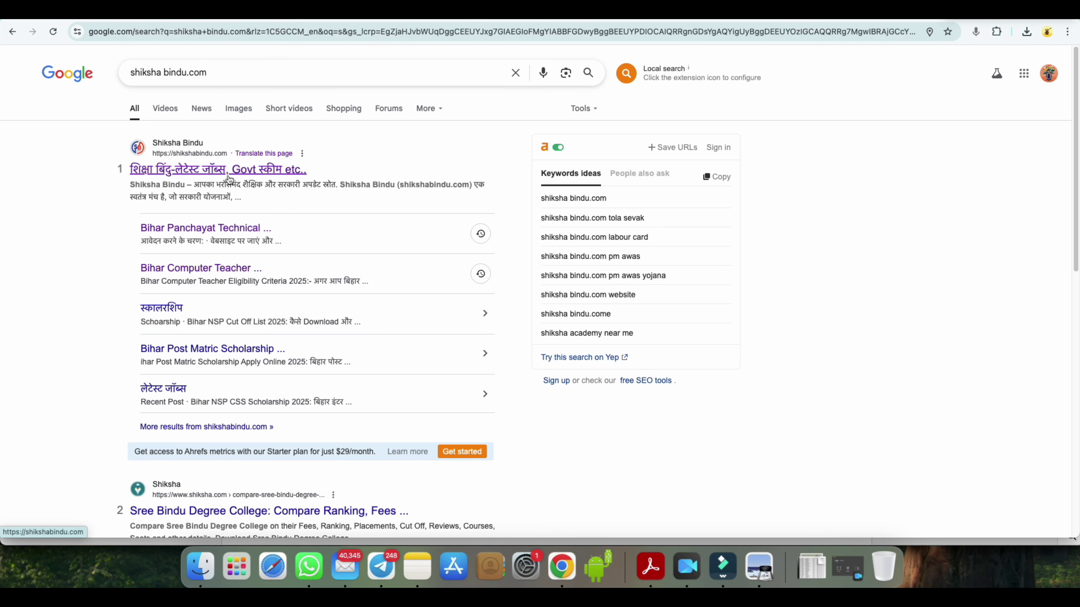
# - Open Shiksha Bindu's Bihar NSP Cut Off List 2025 article and scroll down to its Important Links table
pyautogui.click(236, 172)
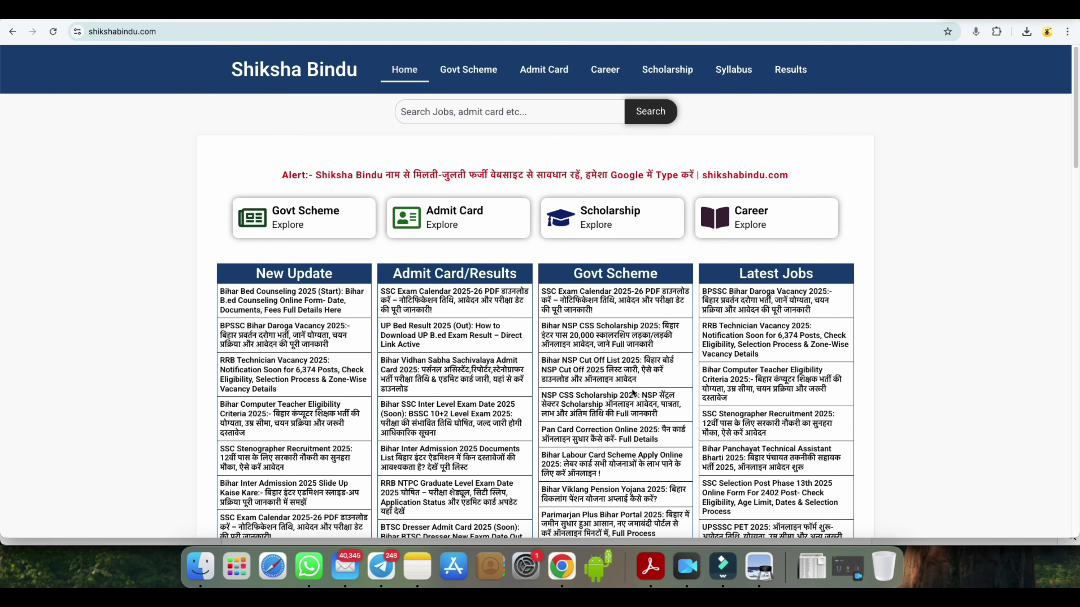
pyautogui.scroll(-10, 632, 392)
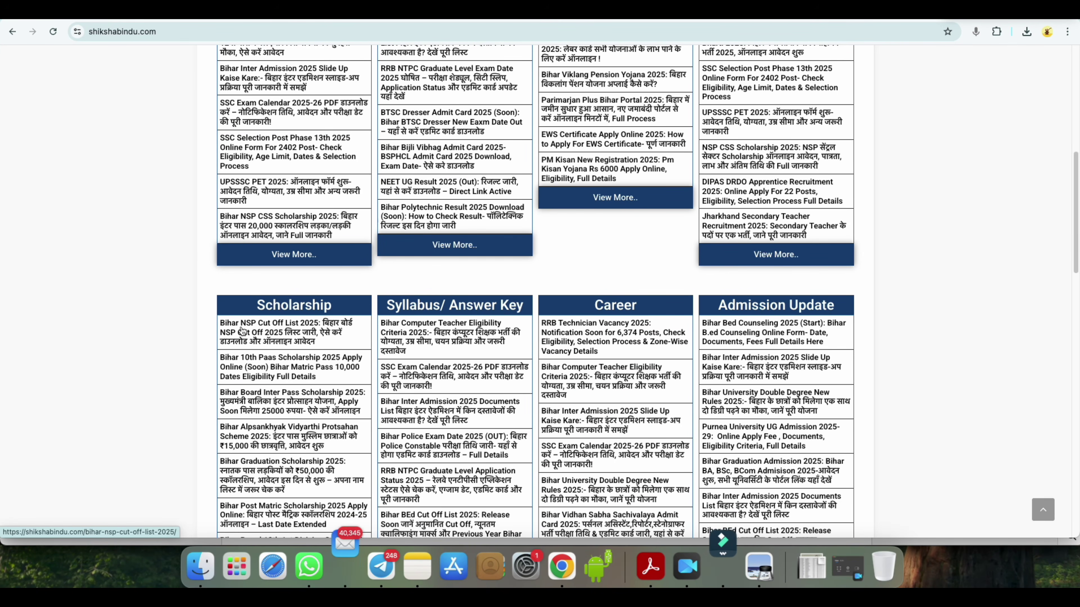
pyautogui.click(273, 330)
pyautogui.scroll(-10, 461, 367)
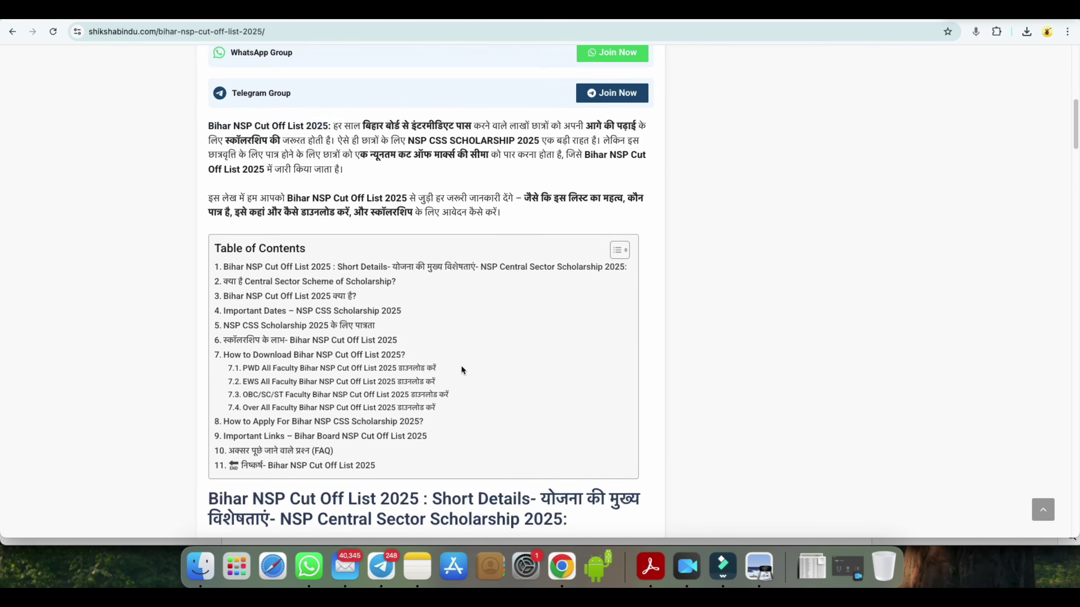
pyautogui.scroll(-15, 461, 367)
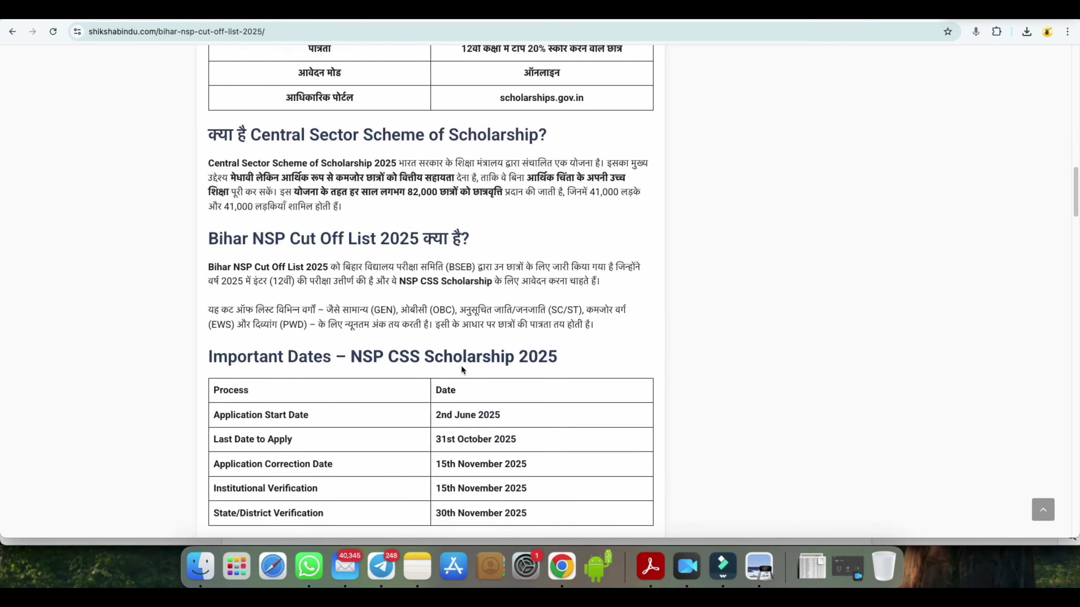
pyautogui.scroll(-16, 461, 367)
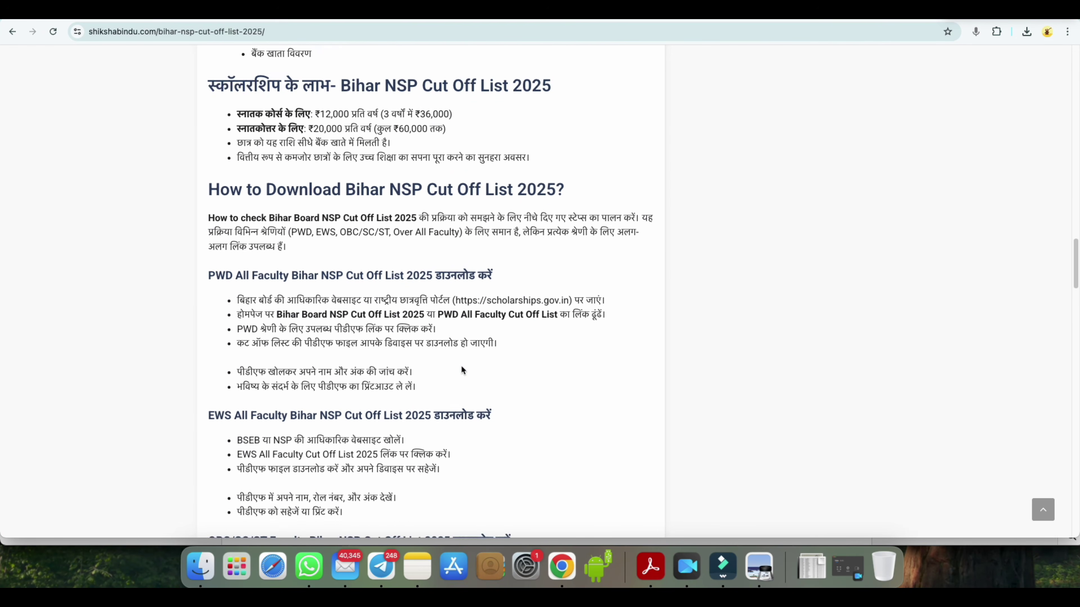
pyautogui.scroll(-15, 461, 367)
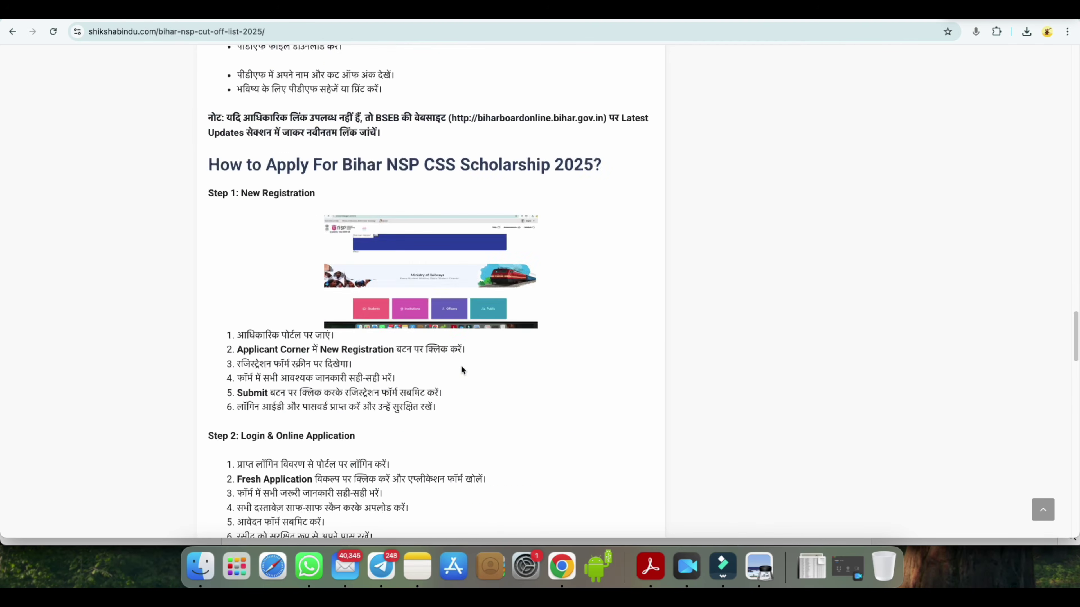
pyautogui.scroll(-10, 461, 368)
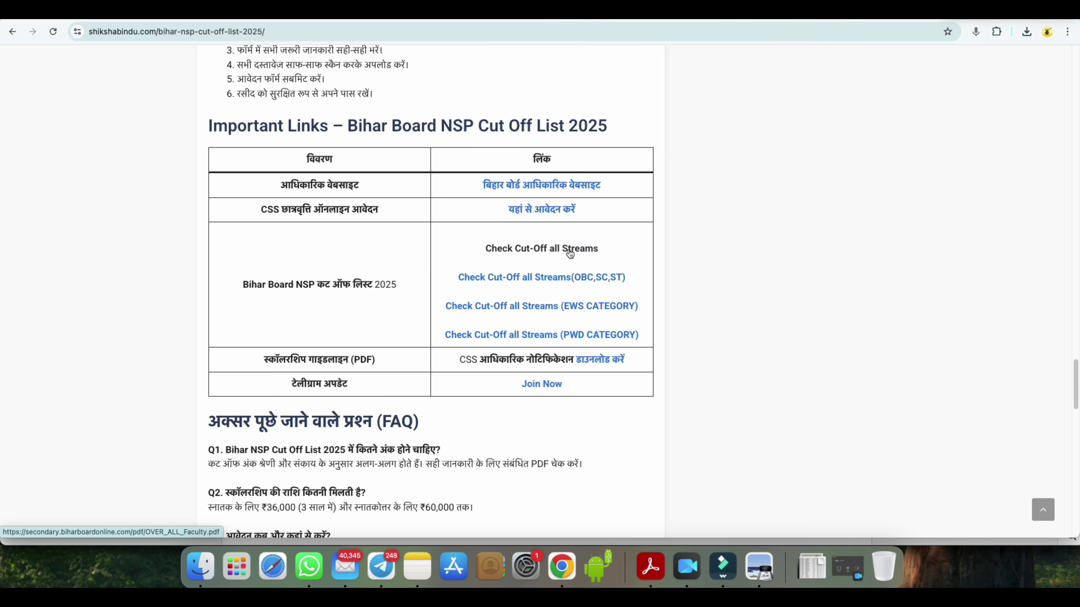
# - Bring the cut-off list PDF window to the front
pyautogui.click(651, 549)
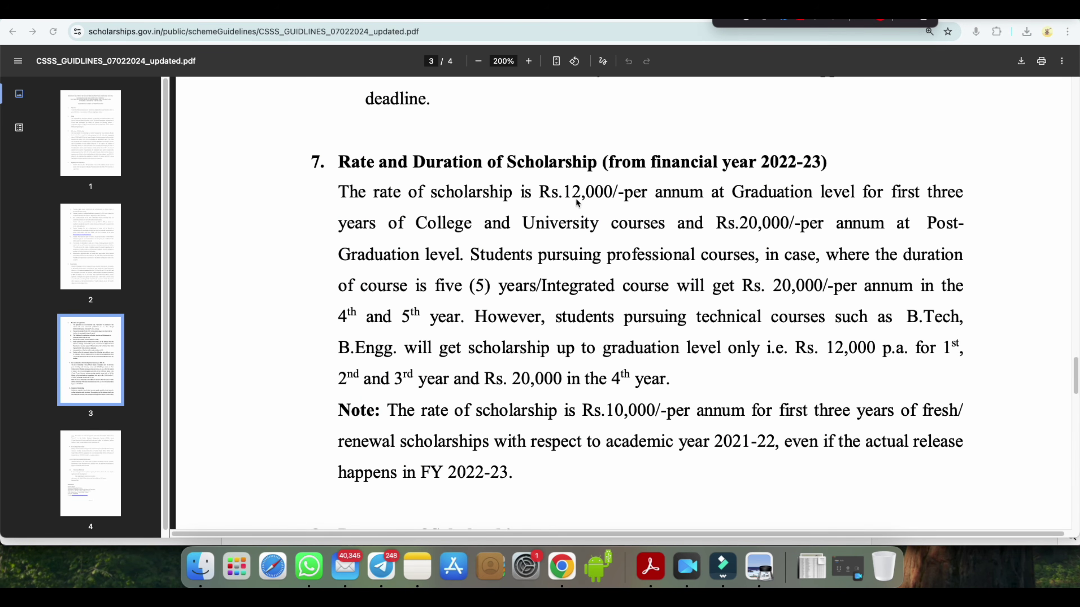
# - Underline Graduation, Rs.12,000 and the Rs.20,000 post-graduation rate in red, noting the three-year total
pyautogui.moveTo(745, 202); pyautogui.dragTo(808, 206)
pyautogui.moveTo(568, 201); pyautogui.dragTo(647, 198)
pyautogui.moveTo(680, 126)
pyautogui.mouseDown()
pyautogui.moveTo(692, 130)
pyautogui.moveTo(683, 138)
pyautogui.moveTo(768, 122)
pyautogui.mouseUp()
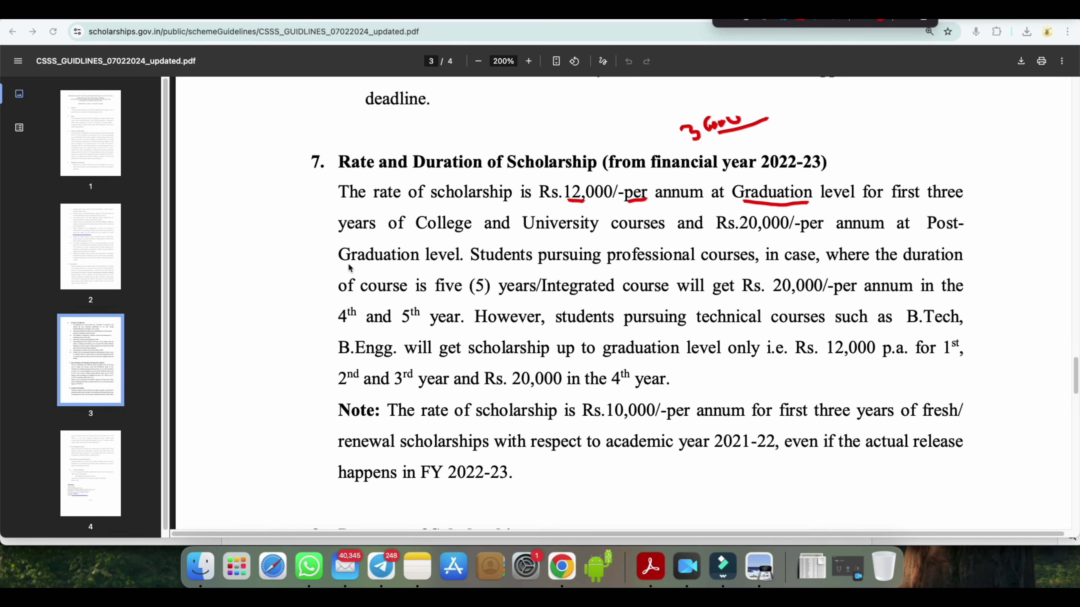
pyautogui.moveTo(335, 265); pyautogui.dragTo(395, 266)
pyautogui.moveTo(745, 231); pyautogui.dragTo(771, 232)
# - Mark the five-year duration, B.Tech 12,000 p.a. rule and 4th-year Rs. 20,000 in red, then close the PDF
pyautogui.moveTo(470, 297); pyautogui.dragTo(487, 298)
pyautogui.moveTo(787, 300); pyautogui.dragTo(818, 297)
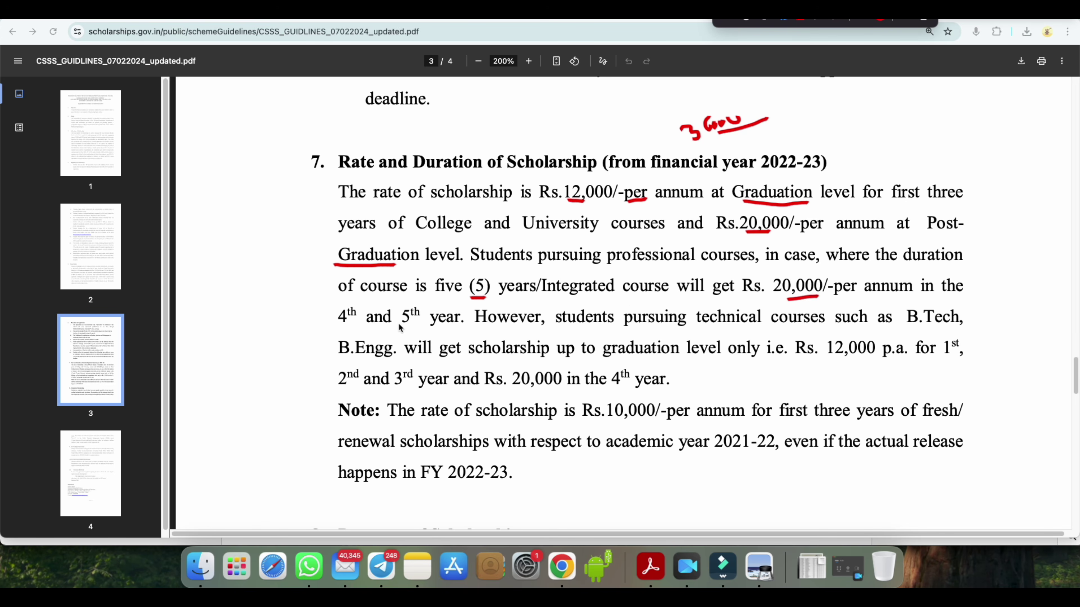
pyautogui.moveTo(399, 326); pyautogui.dragTo(422, 325)
pyautogui.moveTo(912, 329); pyautogui.dragTo(928, 326)
pyautogui.moveTo(836, 360); pyautogui.dragTo(894, 360)
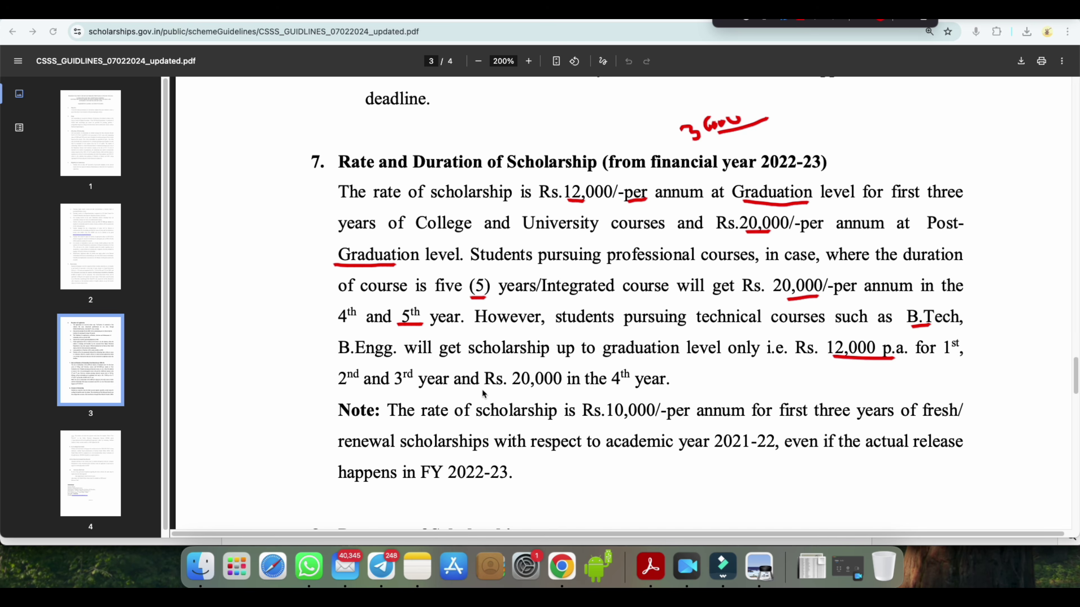
pyautogui.moveTo(598, 385); pyautogui.dragTo(613, 384)
pyautogui.moveTo(515, 389)
pyautogui.mouseDown()
pyautogui.moveTo(567, 383)
pyautogui.moveTo(521, 363)
pyautogui.moveTo(512, 387)
pyautogui.mouseUp()
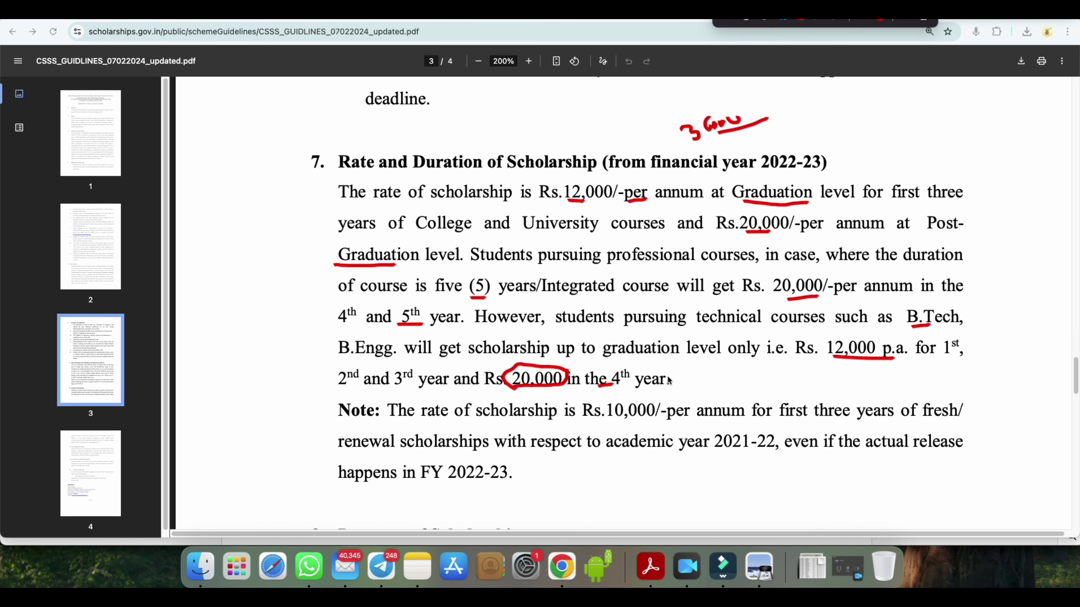
pyautogui.moveTo(668, 380); pyautogui.dragTo(717, 375)
pyautogui.press('super+w')
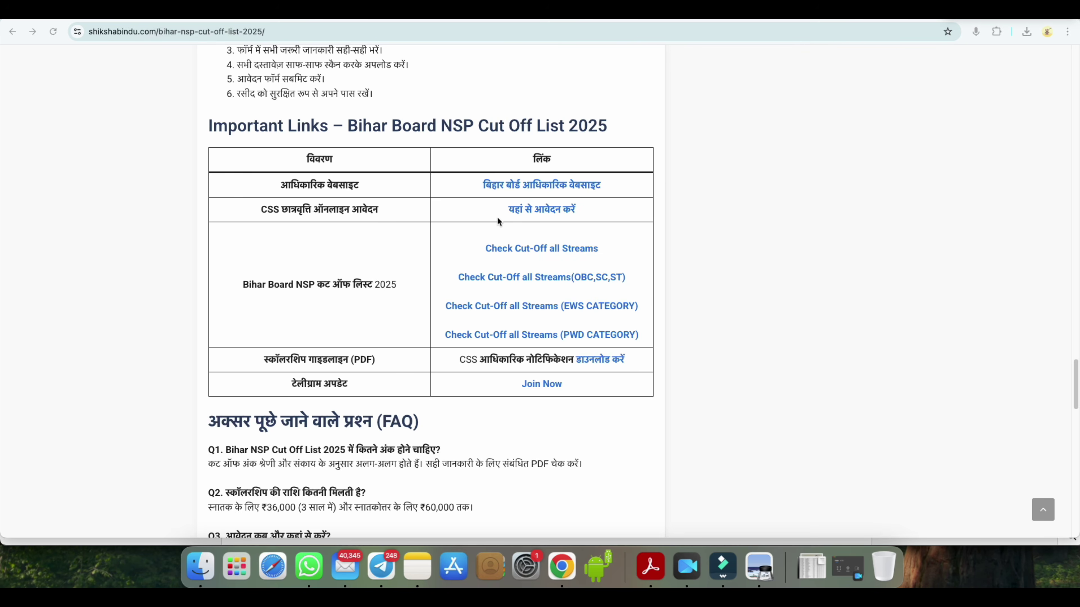
# - Follow the 'यहां से आवेदन करें' CSS application link to scholarships.gov.in
pyautogui.click(535, 209)
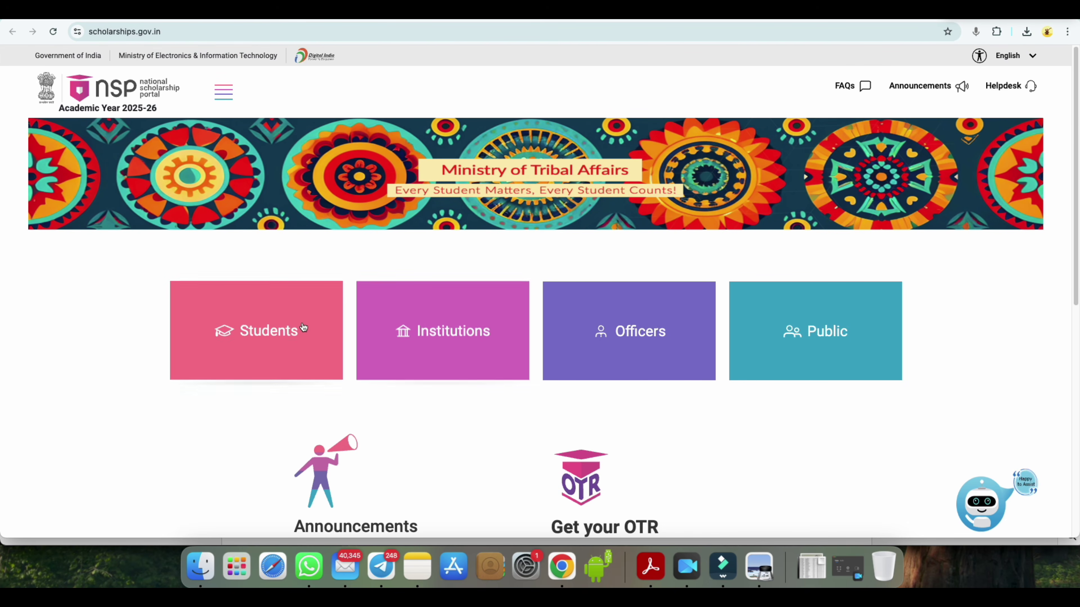
# - Open the Students section and go to Login under Apply For Scholarship
pyautogui.click(275, 333)
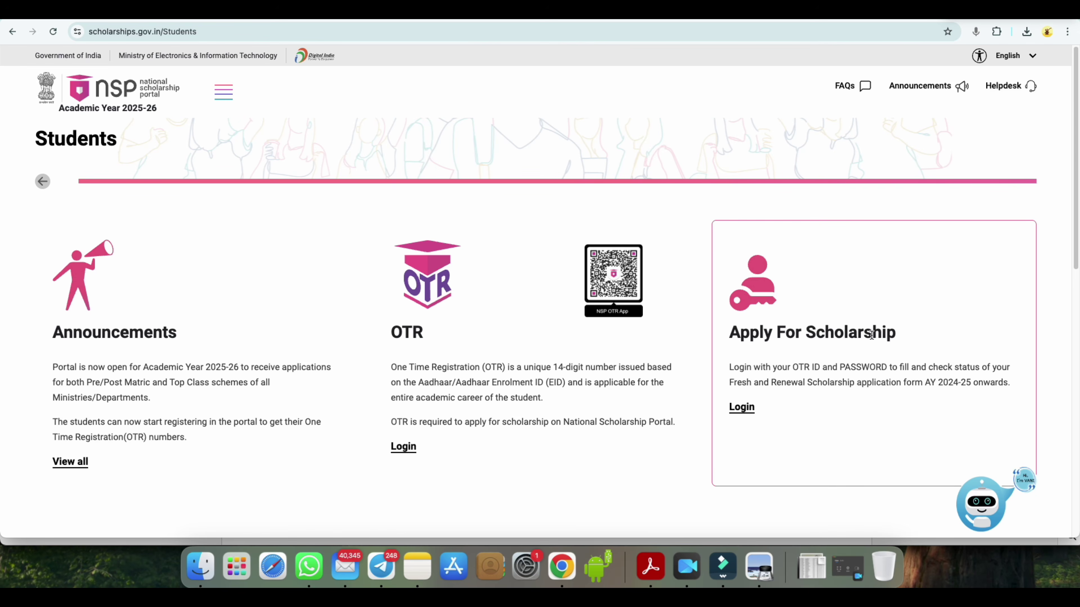
pyautogui.click(742, 408)
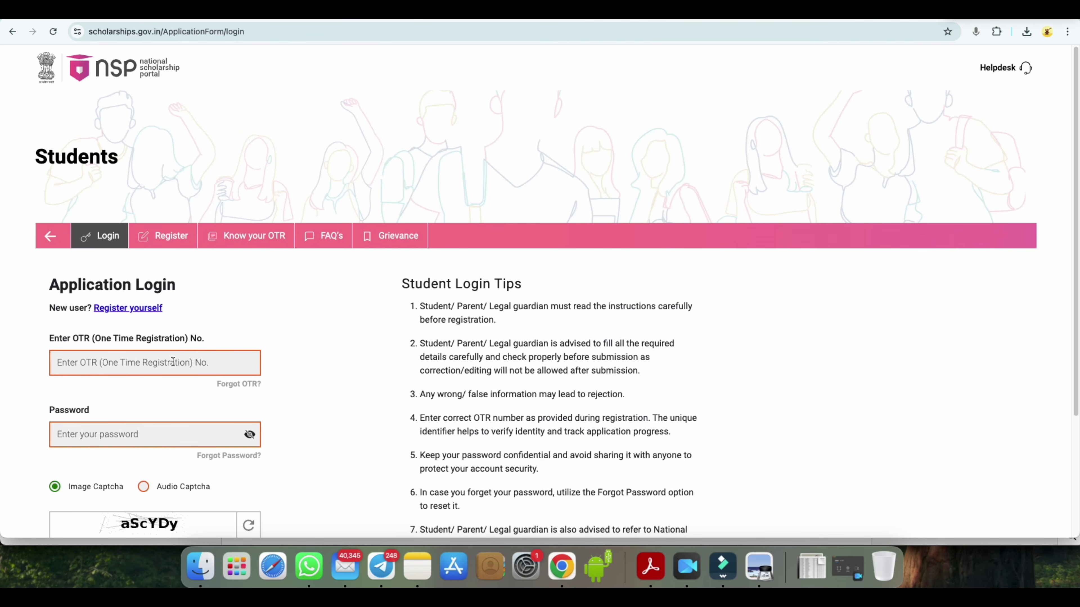
# - Log in with the OTR number, password and security PIN to reach My Applications
pyautogui.scroll(-3, 127, 428)
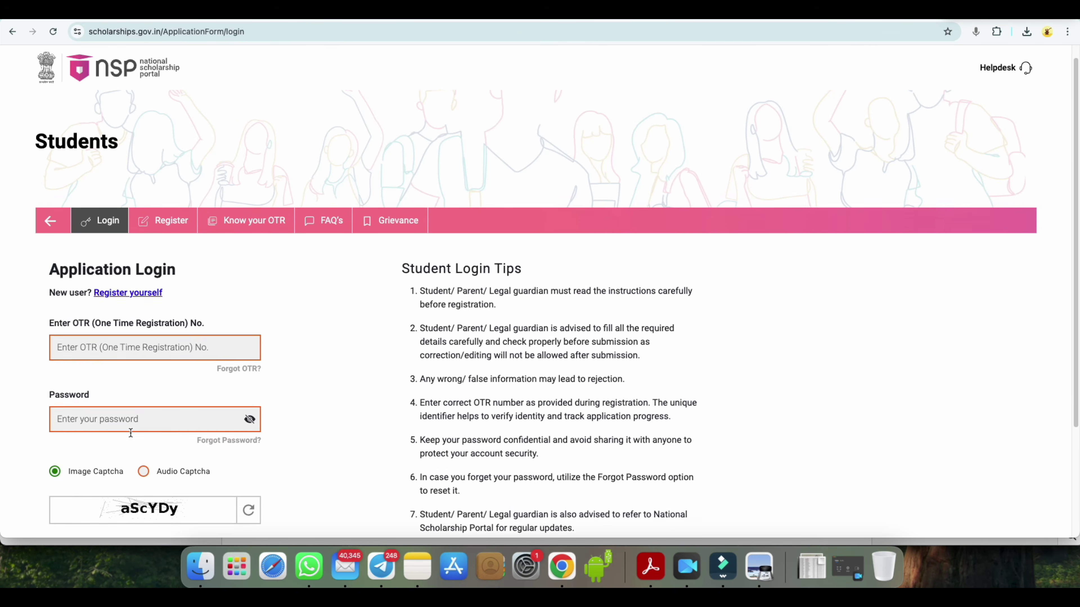
pyautogui.scroll(-3, 158, 402)
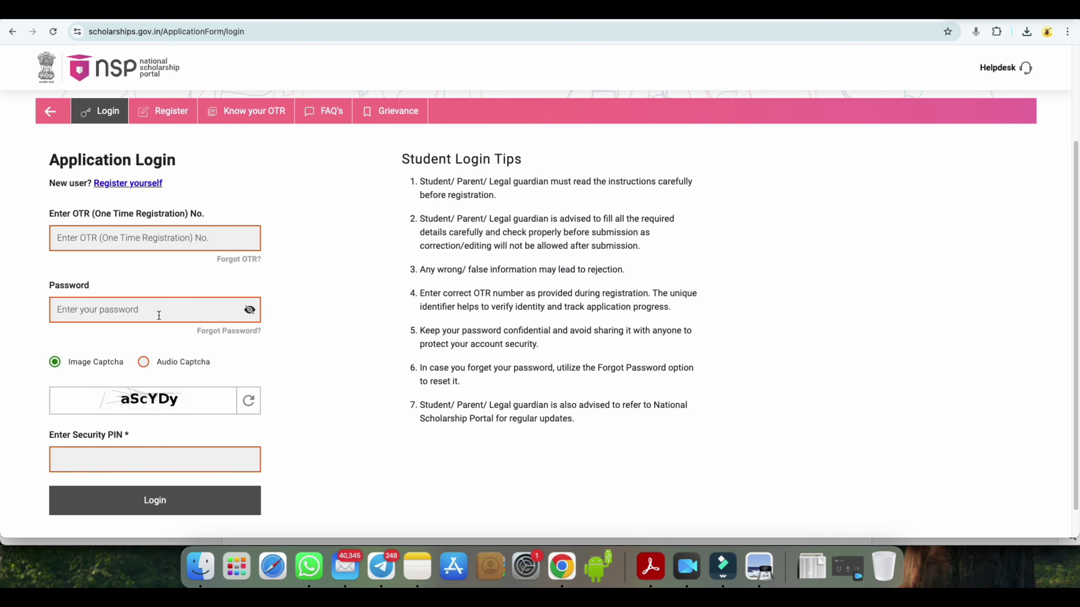
pyautogui.click(161, 501)
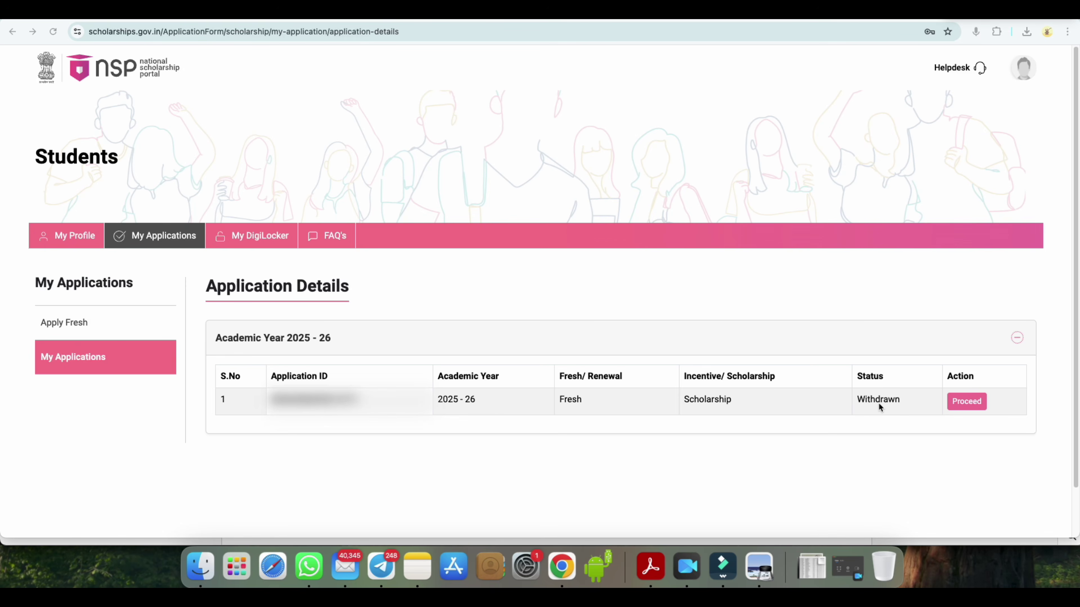
# - Start a fresh application and scroll through its guidelines to the undertaking
pyautogui.click(70, 323)
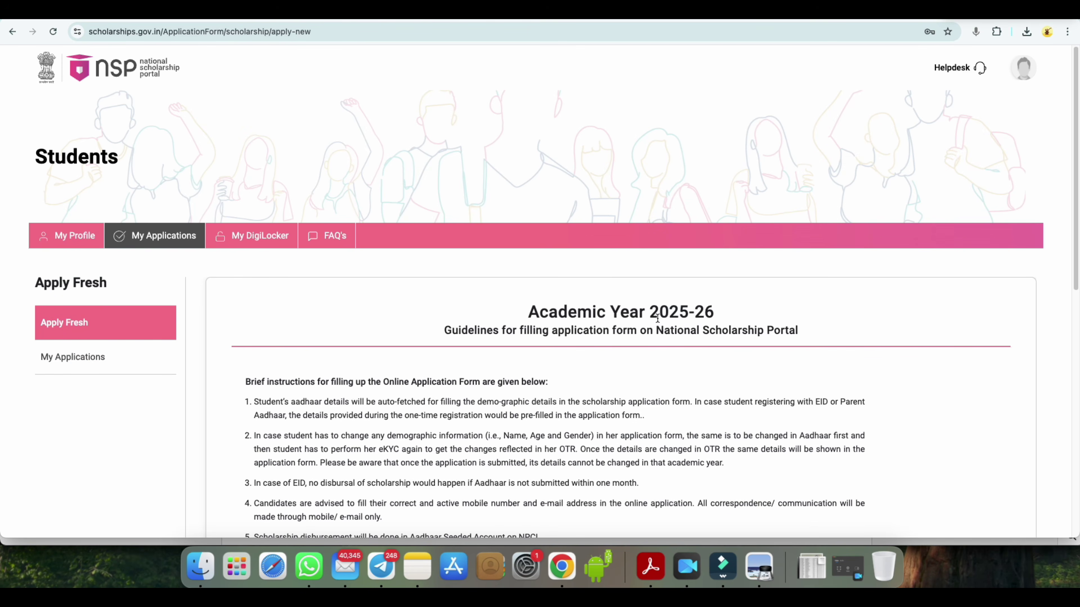
pyautogui.click(654, 313)
pyautogui.moveTo(655, 313); pyautogui.dragTo(704, 313)
pyautogui.scroll(-3, 677, 379)
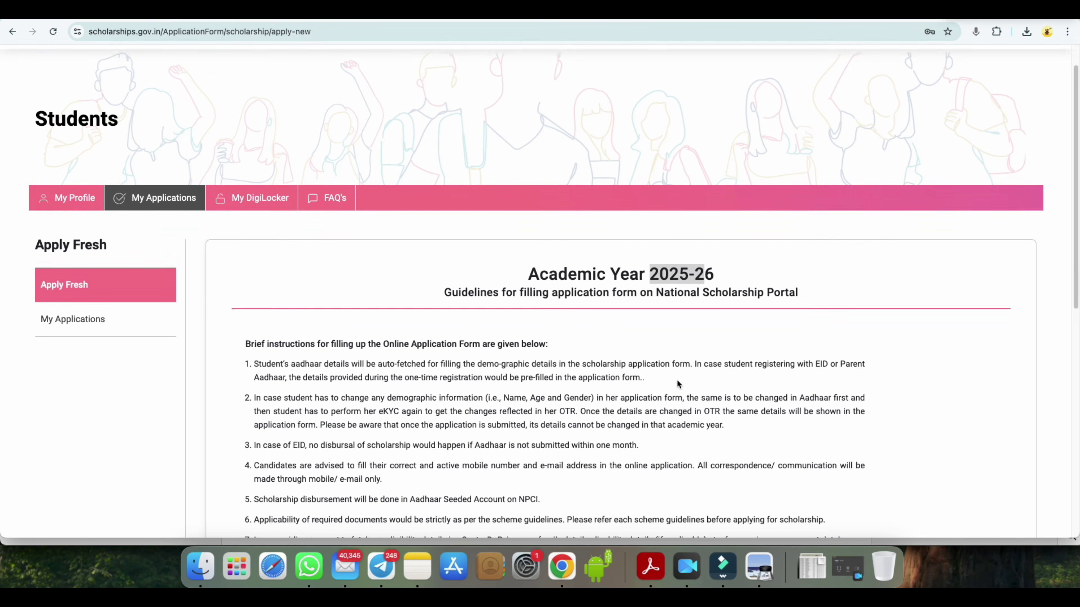
pyautogui.scroll(-10, 677, 383)
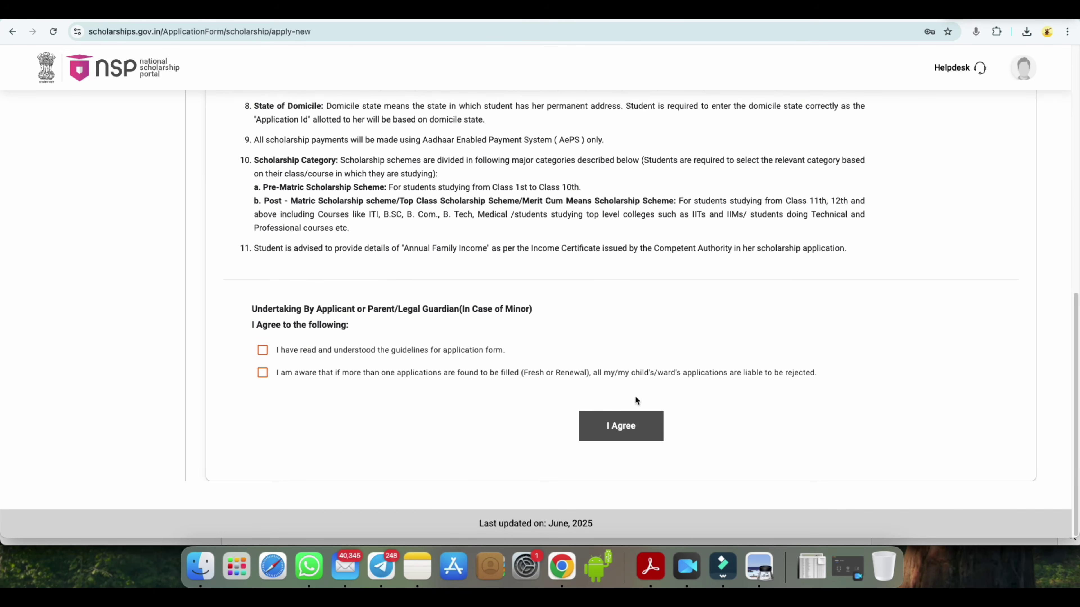
# - Tick both undertaking checkboxes and accept them with I Agree
pyautogui.click(263, 351)
pyautogui.click(262, 373)
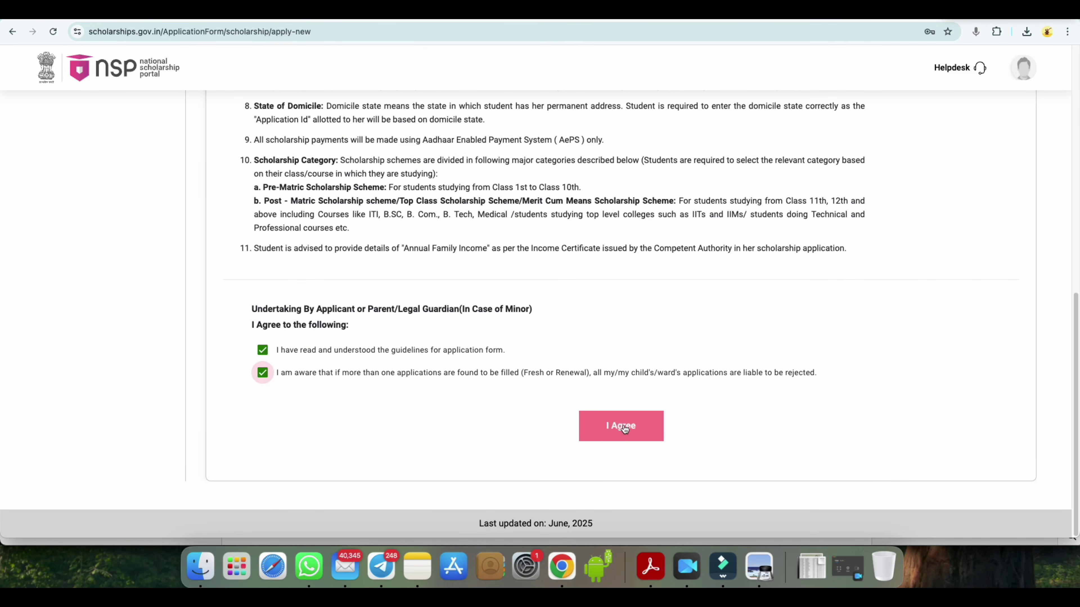
pyautogui.click(619, 429)
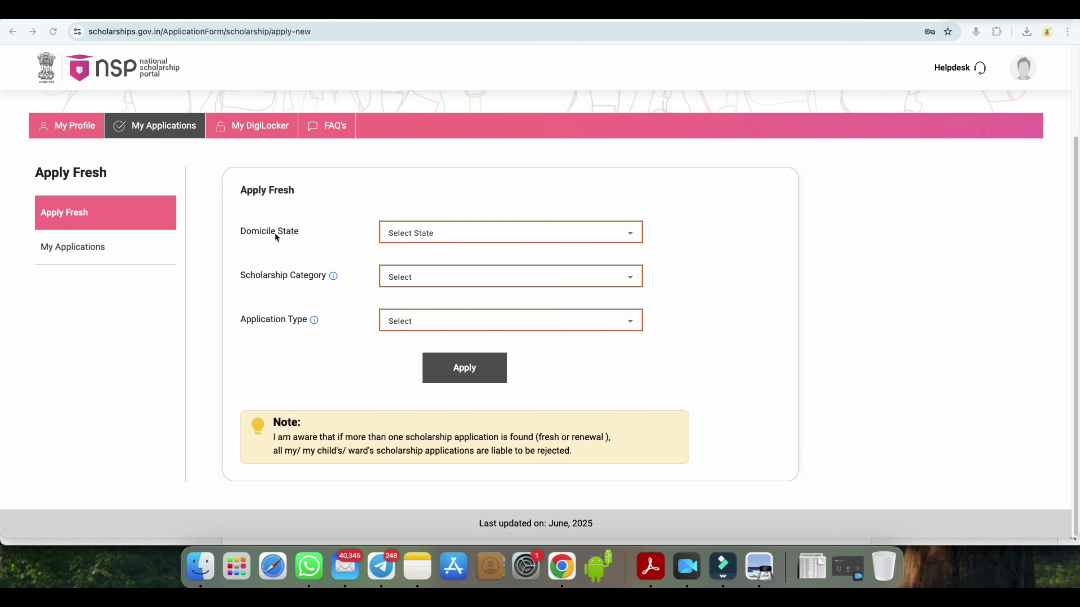
# - Choose BIHAR as domicile state, Post Matric/Top Class/MCM category and Scholarship application type
pyautogui.click(414, 234)
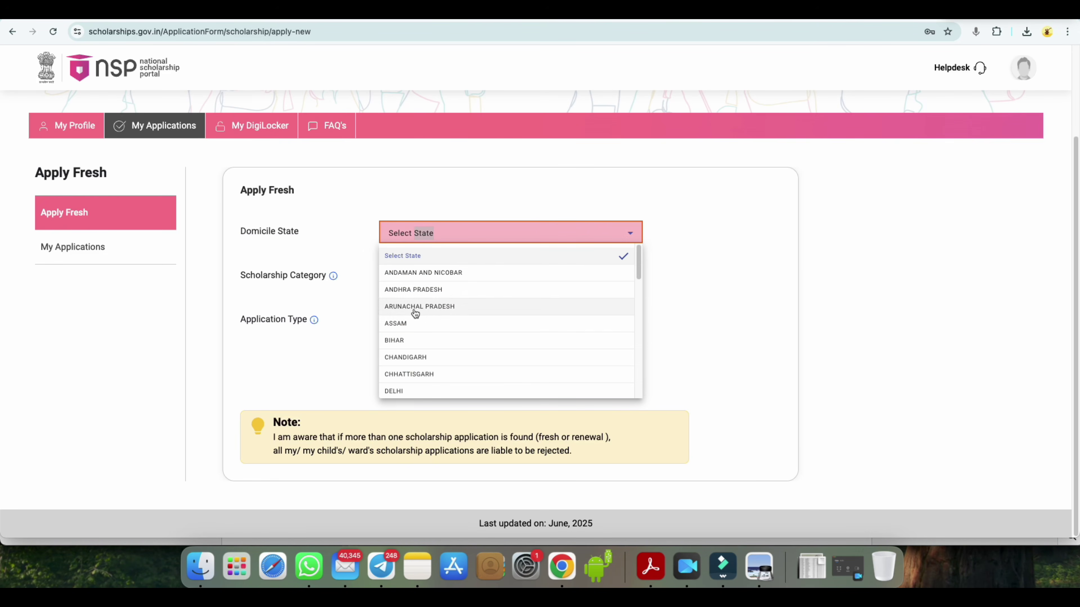
pyautogui.click(411, 340)
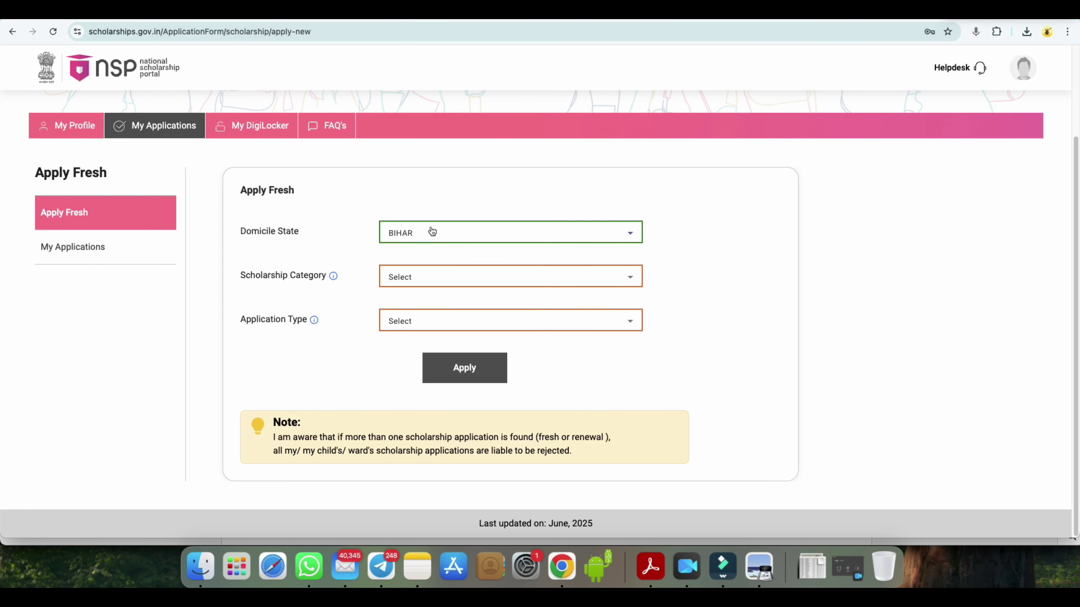
pyautogui.click(413, 275)
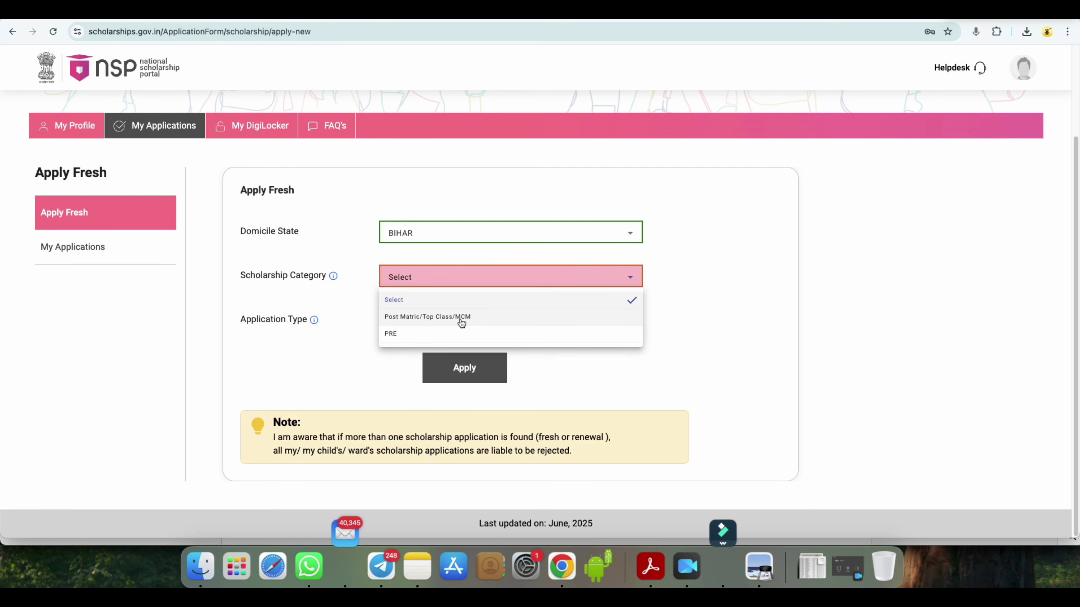
pyautogui.click(442, 320)
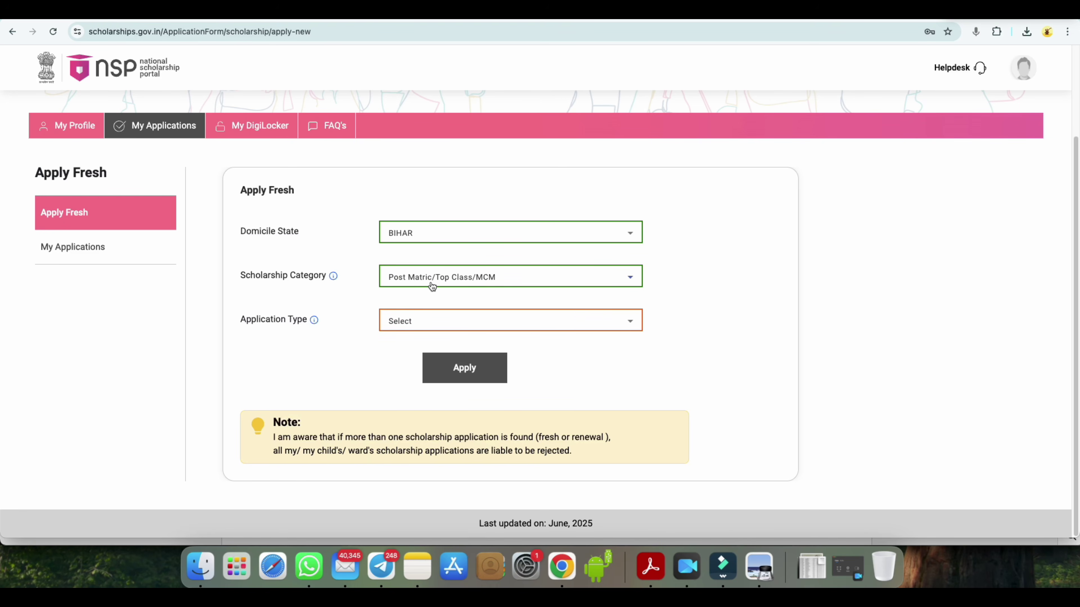
pyautogui.click(406, 326)
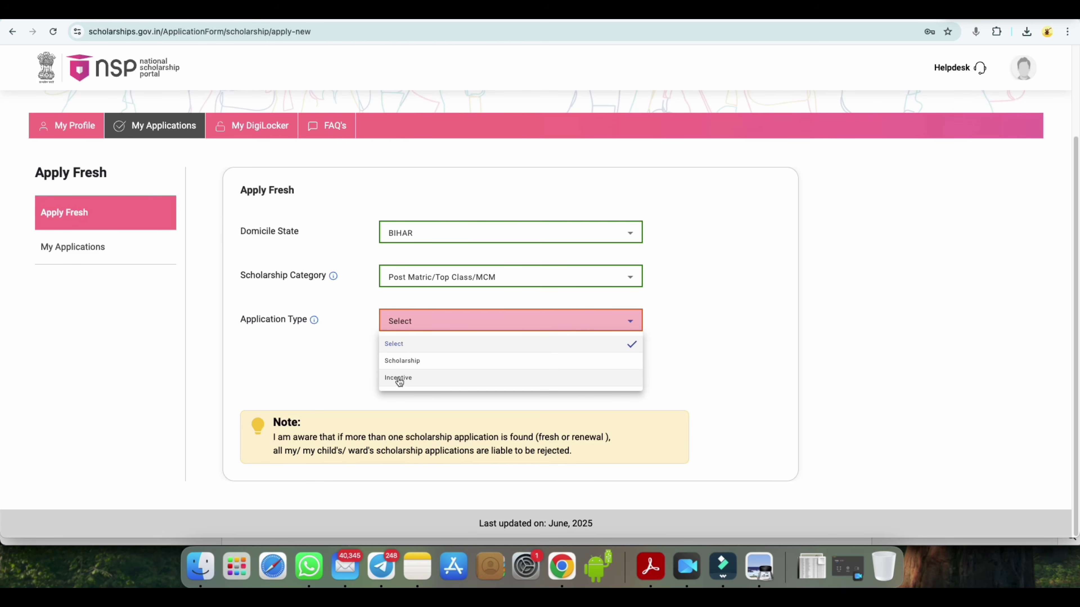
pyautogui.click(415, 361)
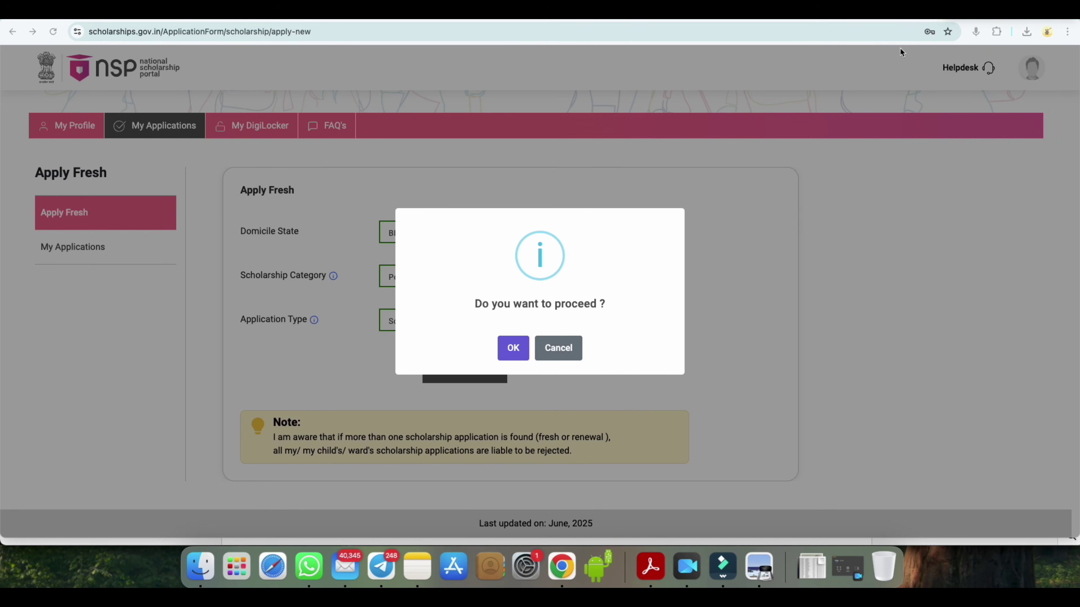
# - Confirm proceeding to list the new Active 2025-26 fresh application in Application Details
pyautogui.press('Return')
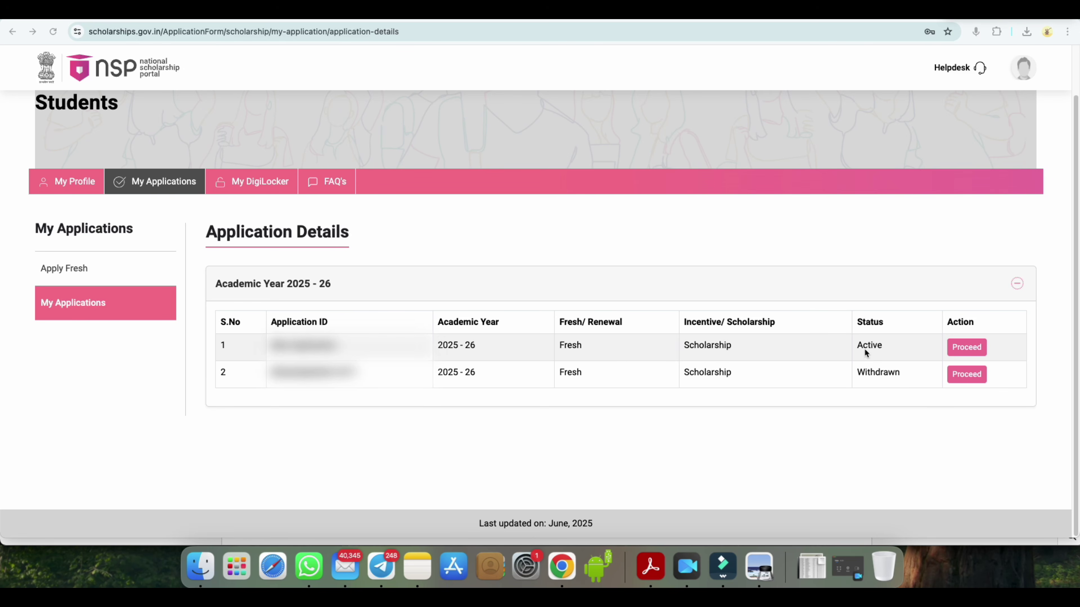
# - Continue the Active fresh application to reach its general information form
pyautogui.click(966, 347)
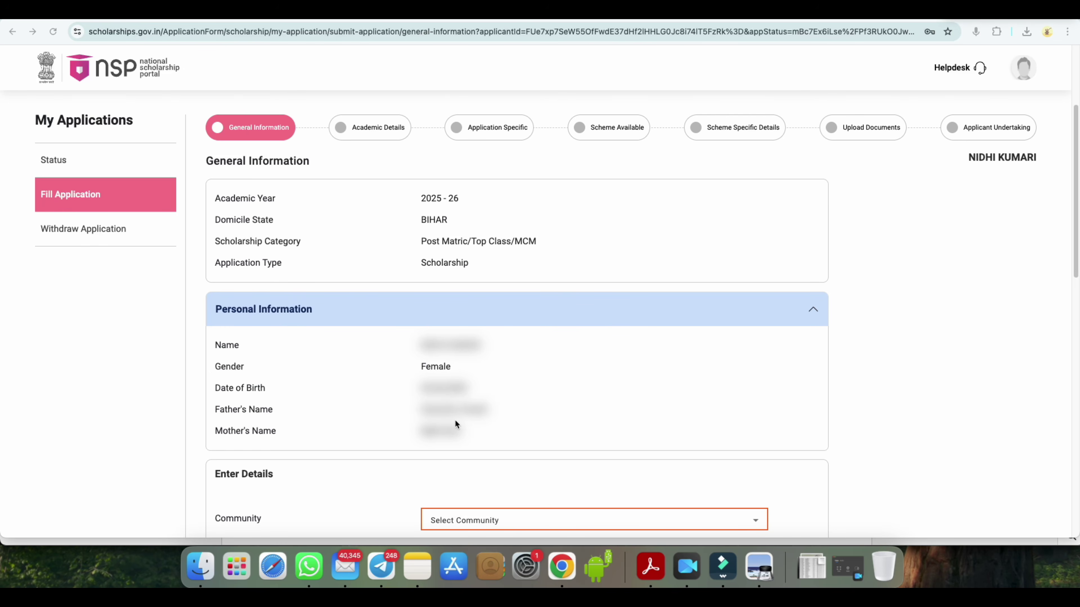
pyautogui.scroll(-5, 455, 419)
pyautogui.scroll(-4, 455, 418)
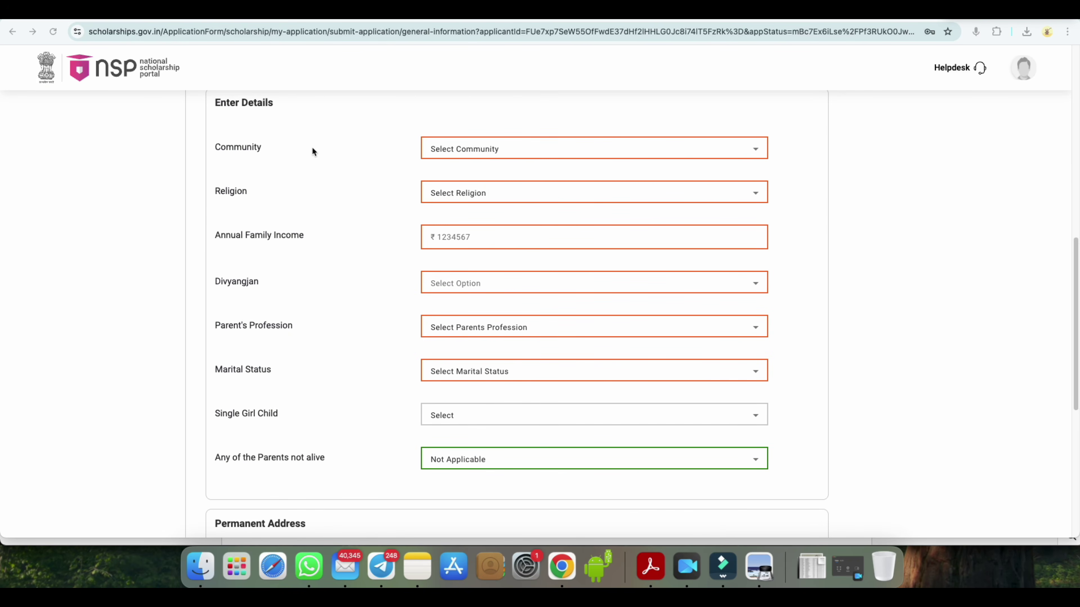
# - Choose OBC for Community and Hindu for Religion
pyautogui.click(457, 148)
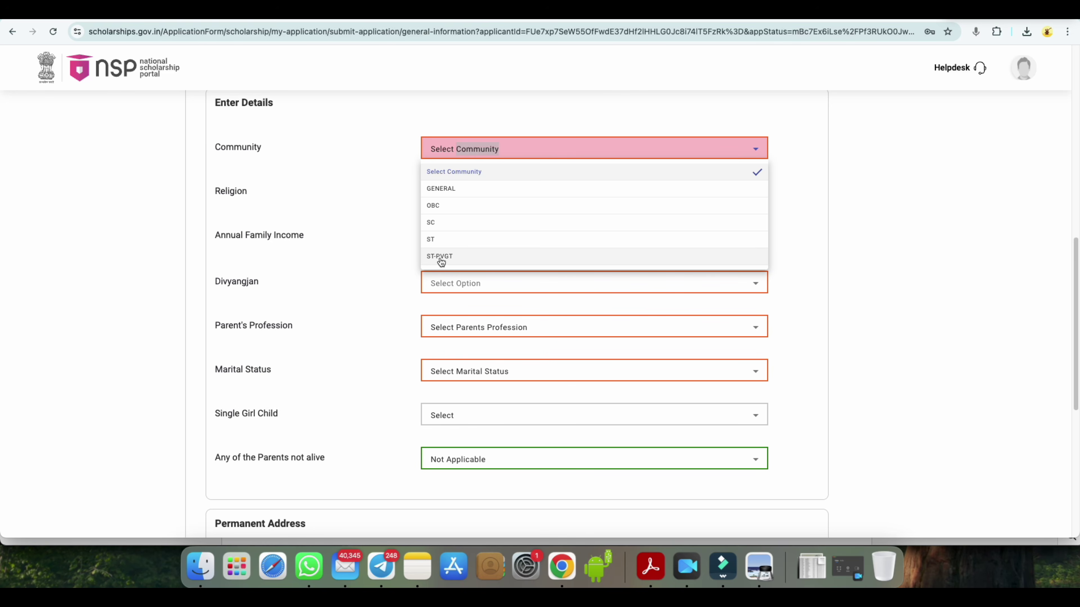
pyautogui.click(436, 205)
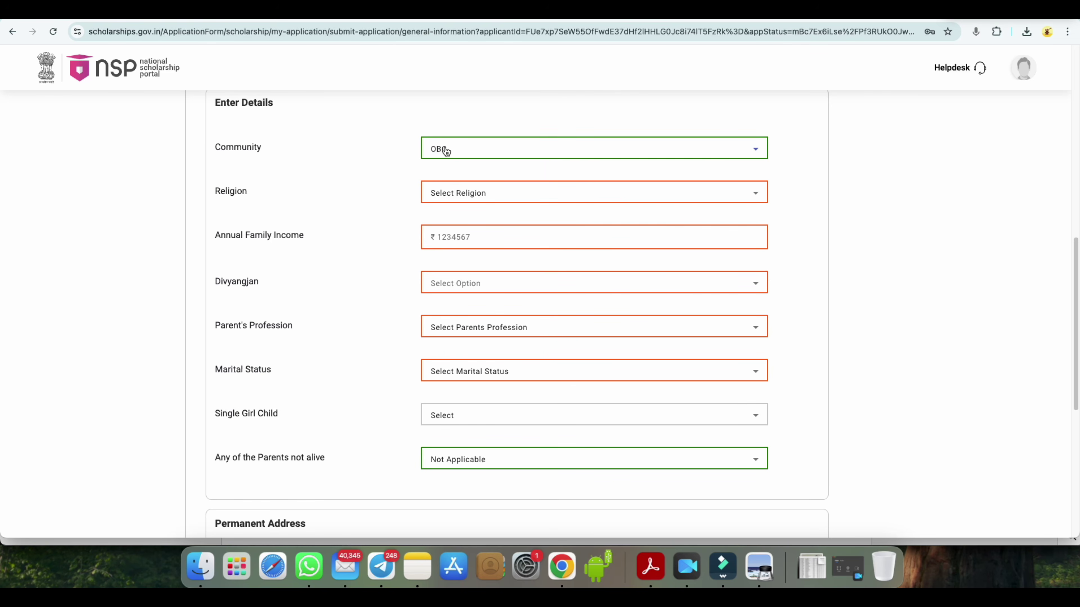
pyautogui.click(464, 196)
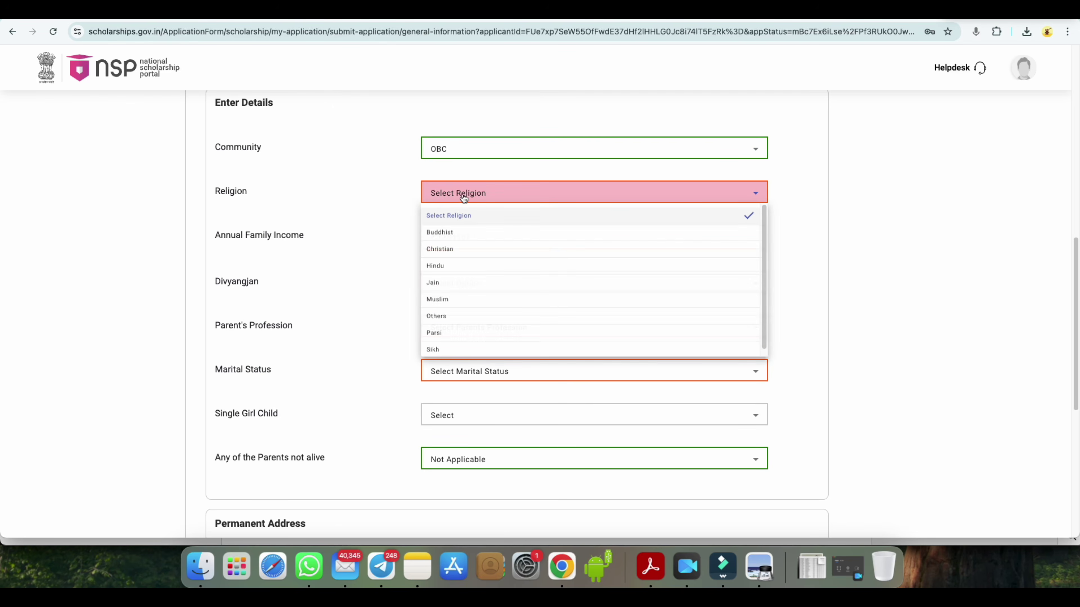
pyautogui.click(443, 266)
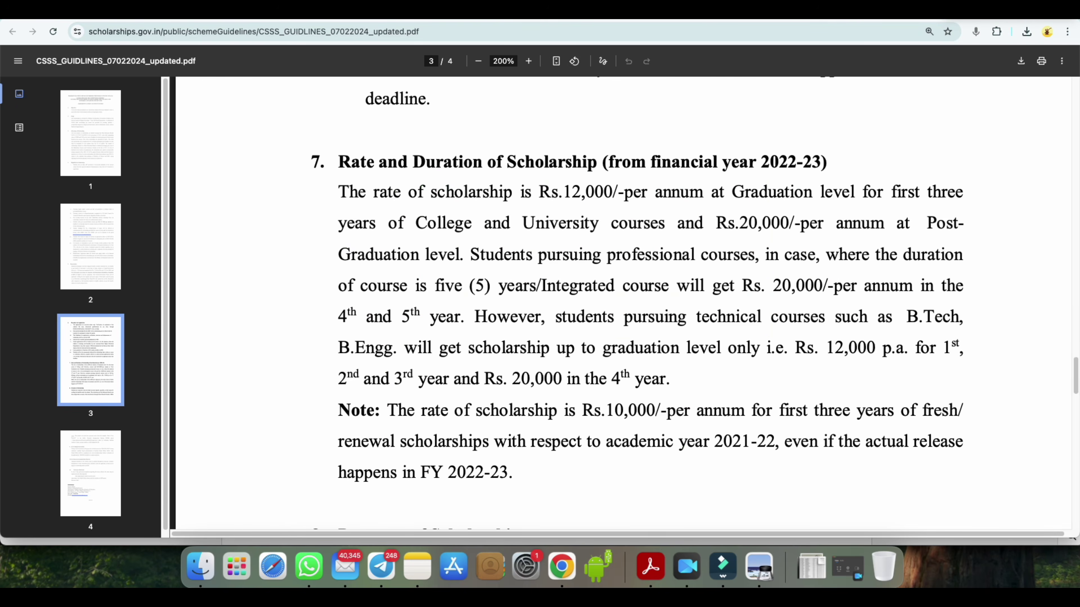
pyautogui.scroll(10, 616, 262)
pyautogui.scroll(10, 616, 261)
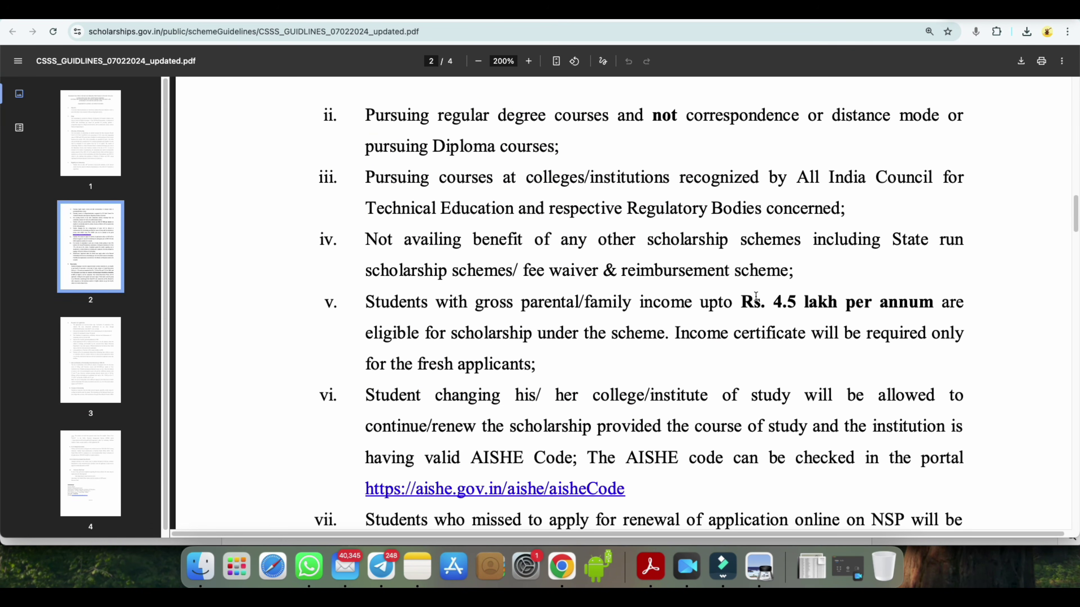
pyautogui.moveTo(780, 307); pyautogui.dragTo(883, 303)
pyautogui.hotkey('ctrl', 'Tab')
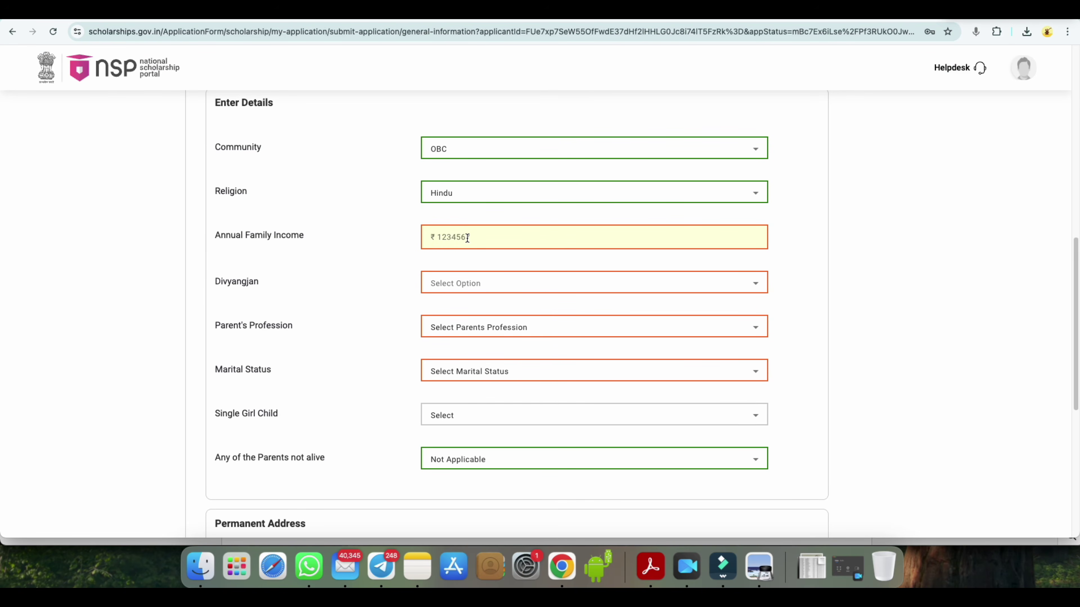
# - Set Divyangjan to No, Parent's Profession to Others and Marital Status to Un Married
pyautogui.click(441, 284)
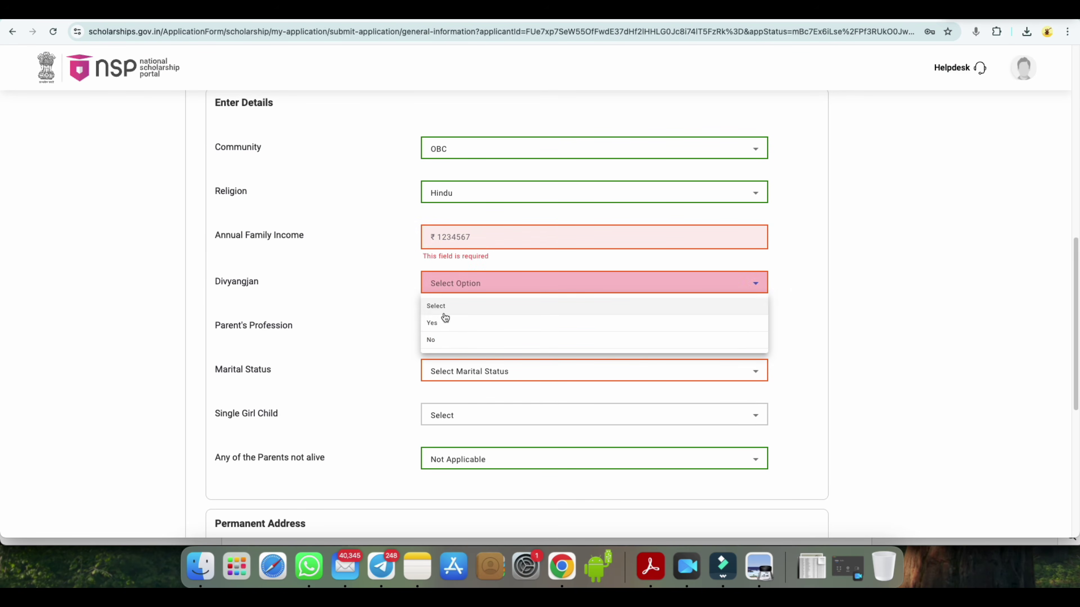
pyautogui.click(441, 340)
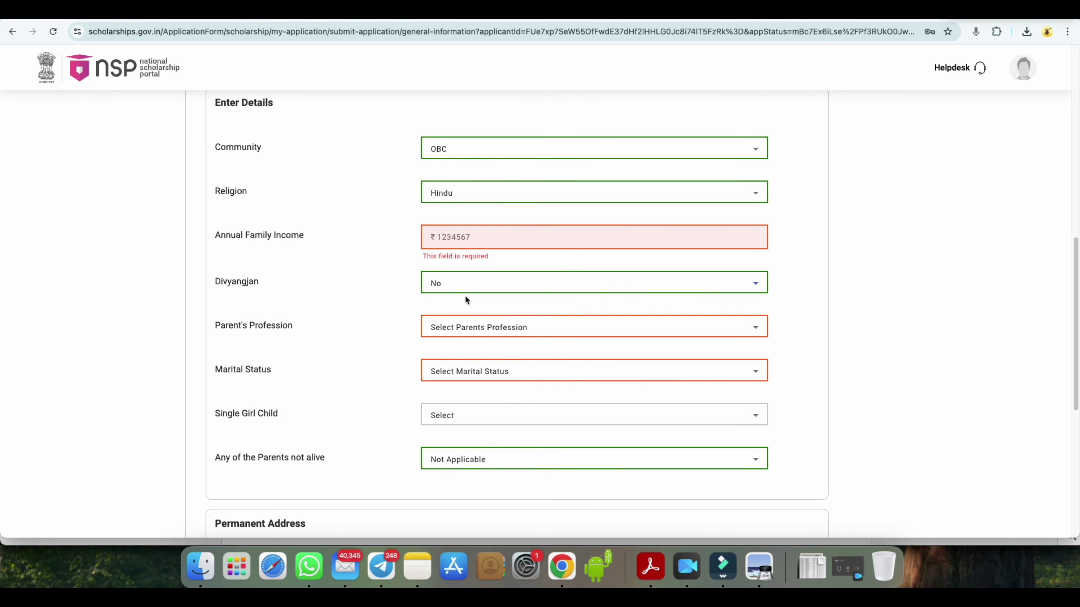
pyautogui.click(483, 331)
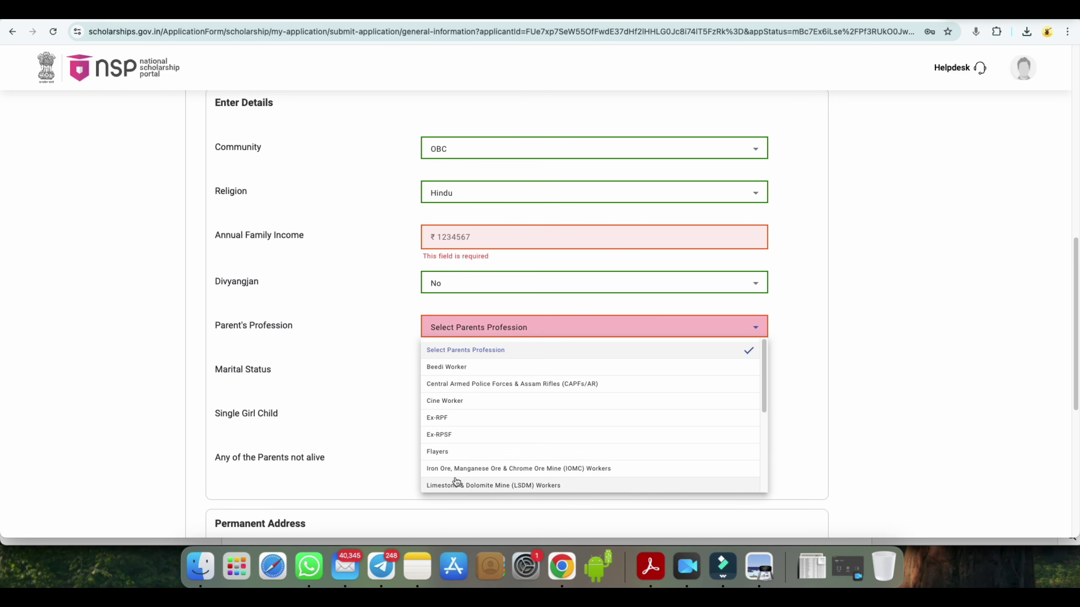
pyautogui.scroll(-1, 457, 468)
pyautogui.scroll(-5, 465, 422)
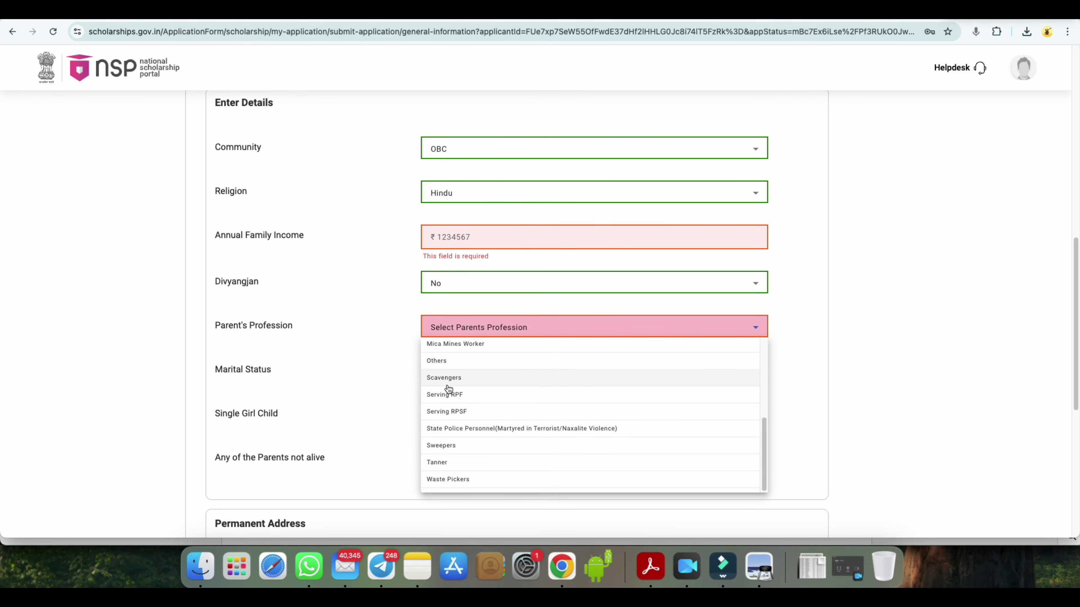
pyautogui.click(443, 361)
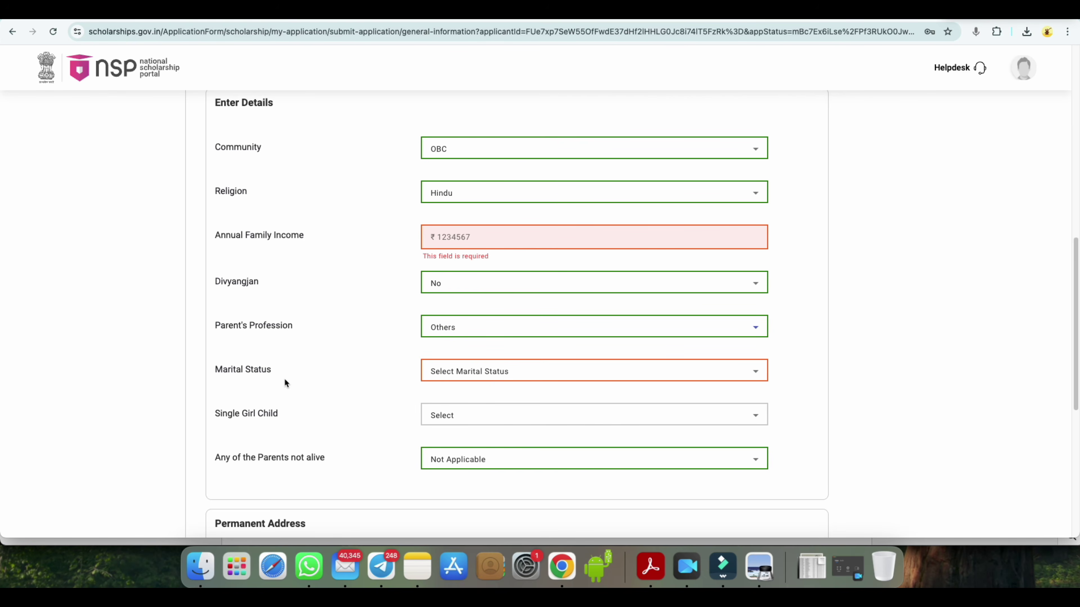
pyautogui.click(475, 372)
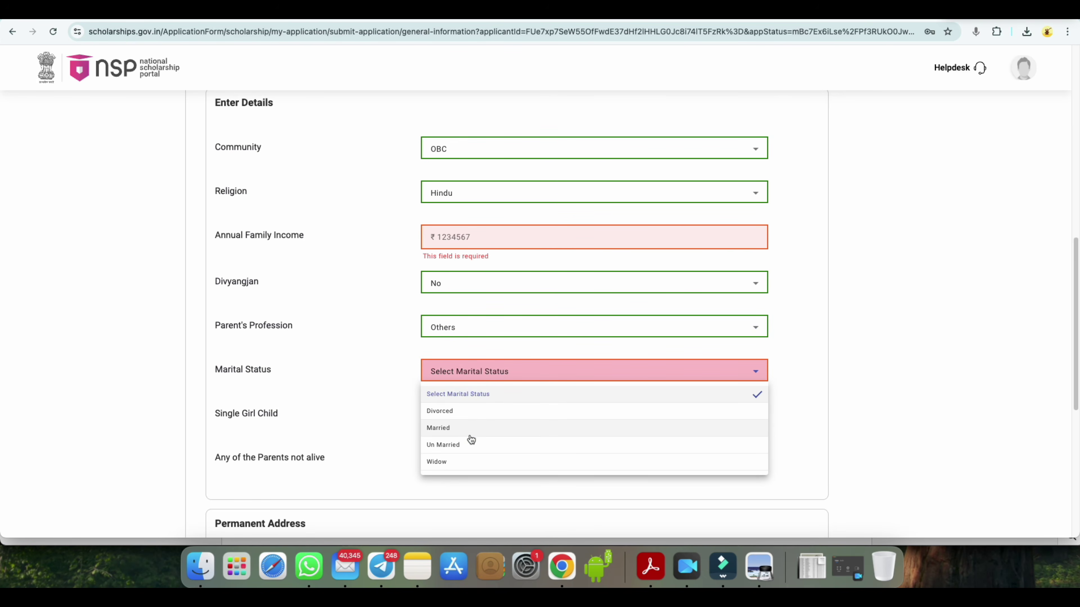
pyautogui.click(447, 445)
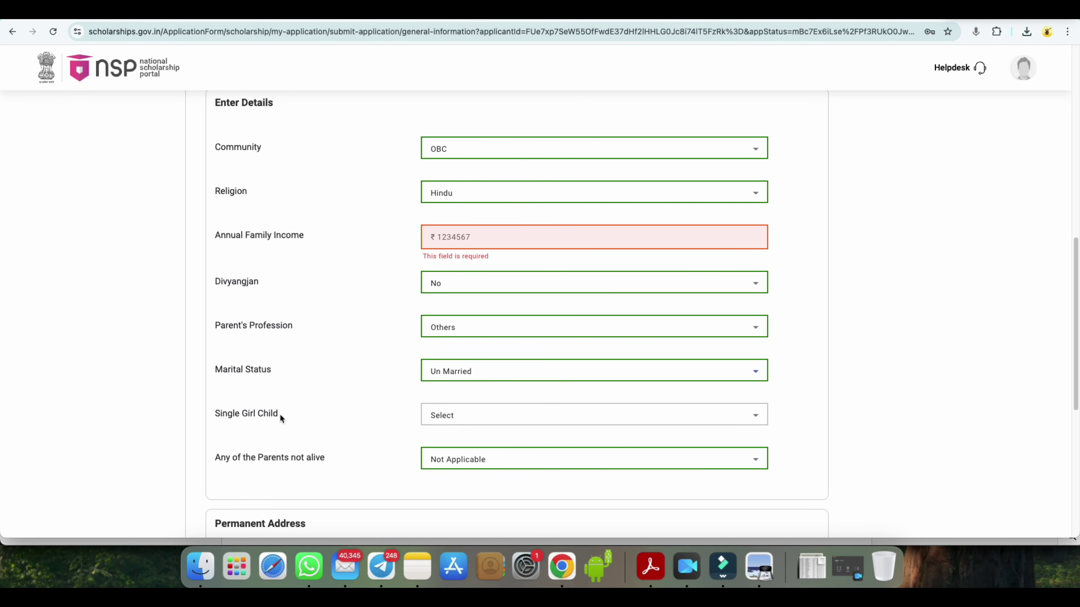
# - Answer No for Single Girl Child and keep Not Applicable for parents not alive
pyautogui.click(458, 417)
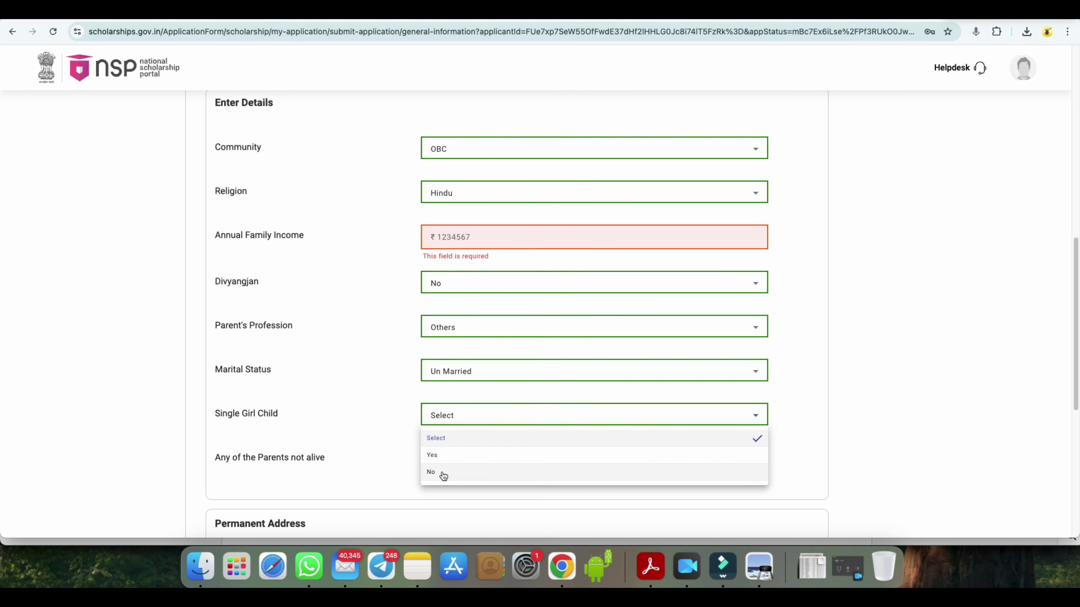
pyautogui.click(441, 472)
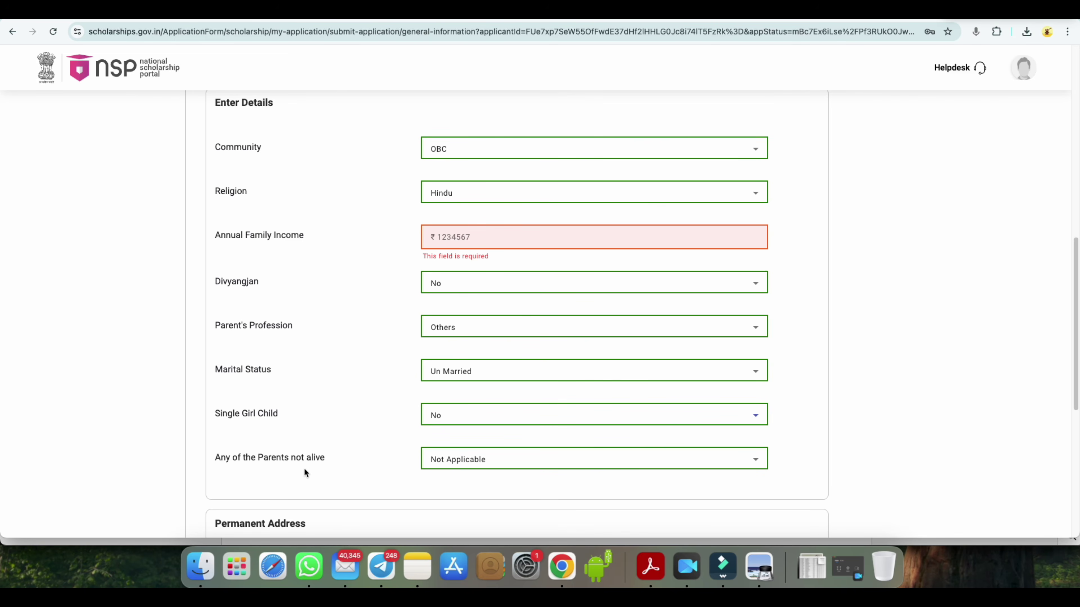
pyautogui.moveTo(268, 461); pyautogui.dragTo(285, 462)
pyautogui.click(465, 459)
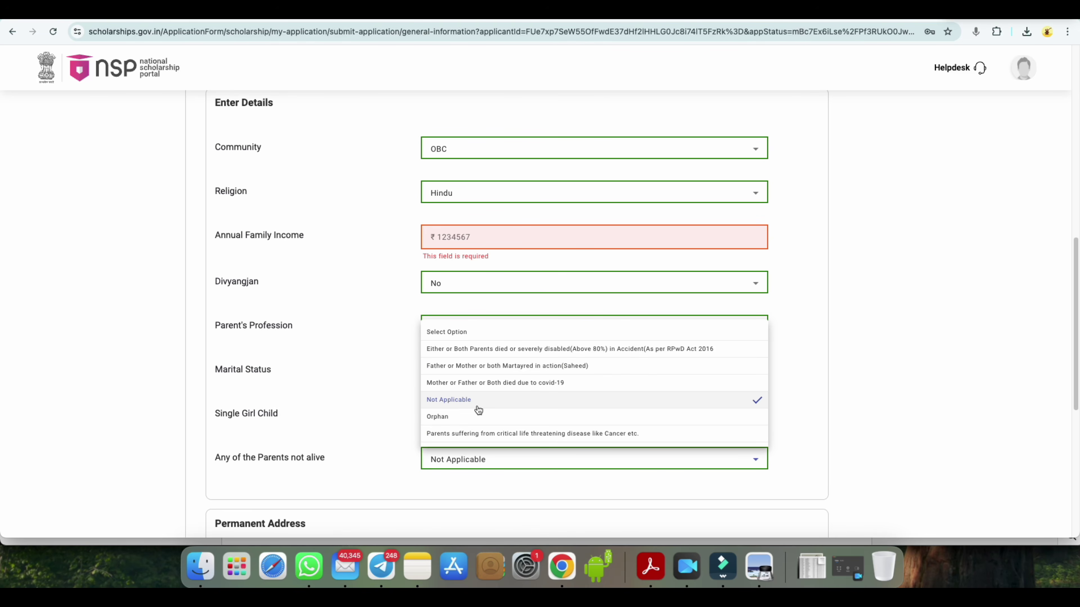
pyautogui.click(438, 401)
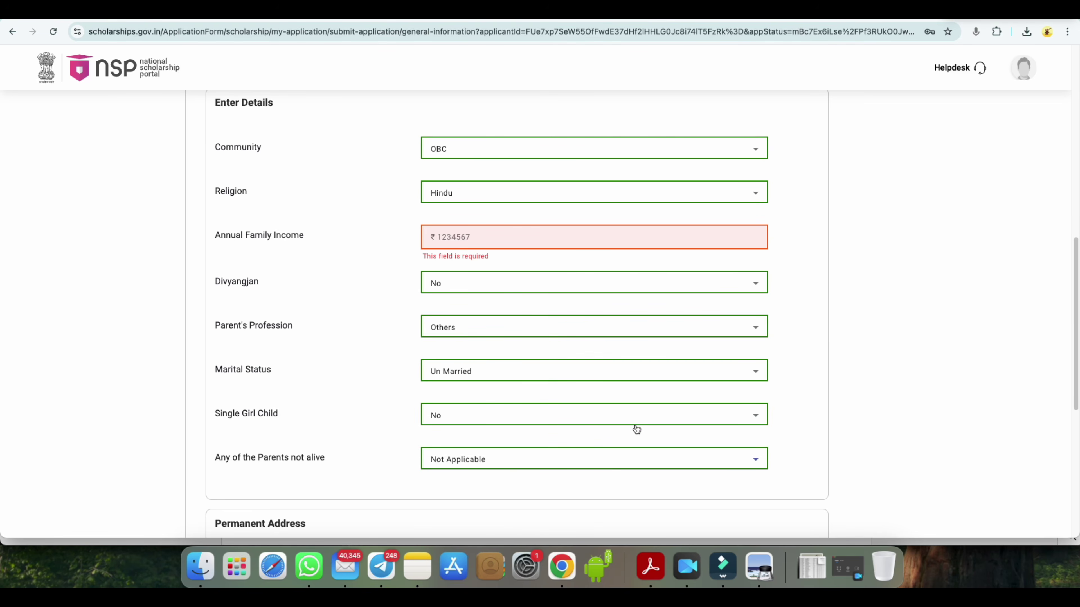
pyautogui.scroll(-5, 634, 426)
# - Choose GOPALGANJ as the permanent address district in Bihar
pyautogui.scroll(-6, 635, 428)
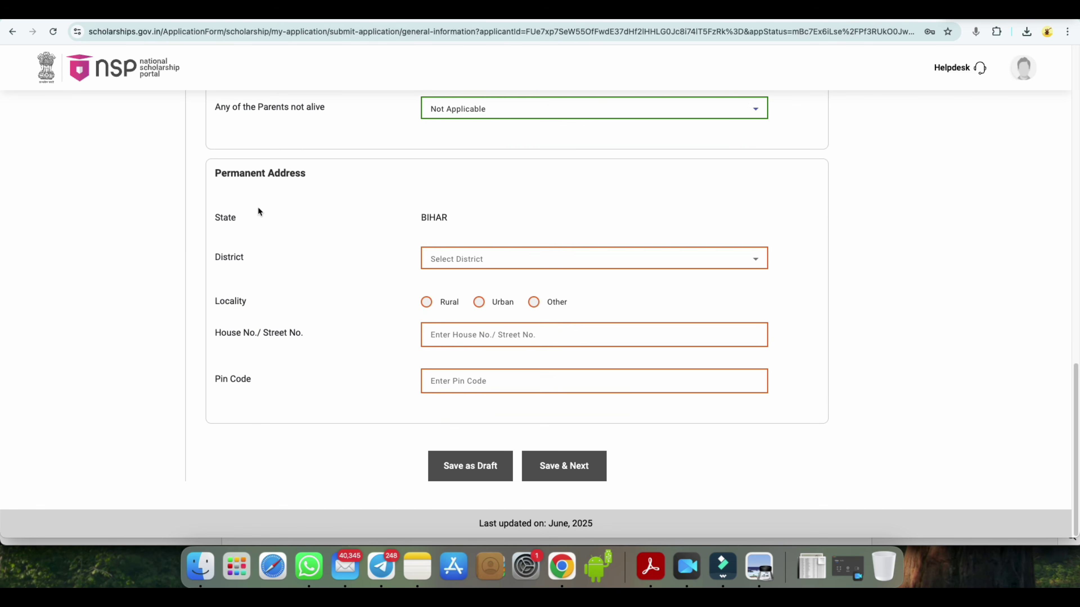
pyautogui.moveTo(216, 175); pyautogui.dragTo(313, 174)
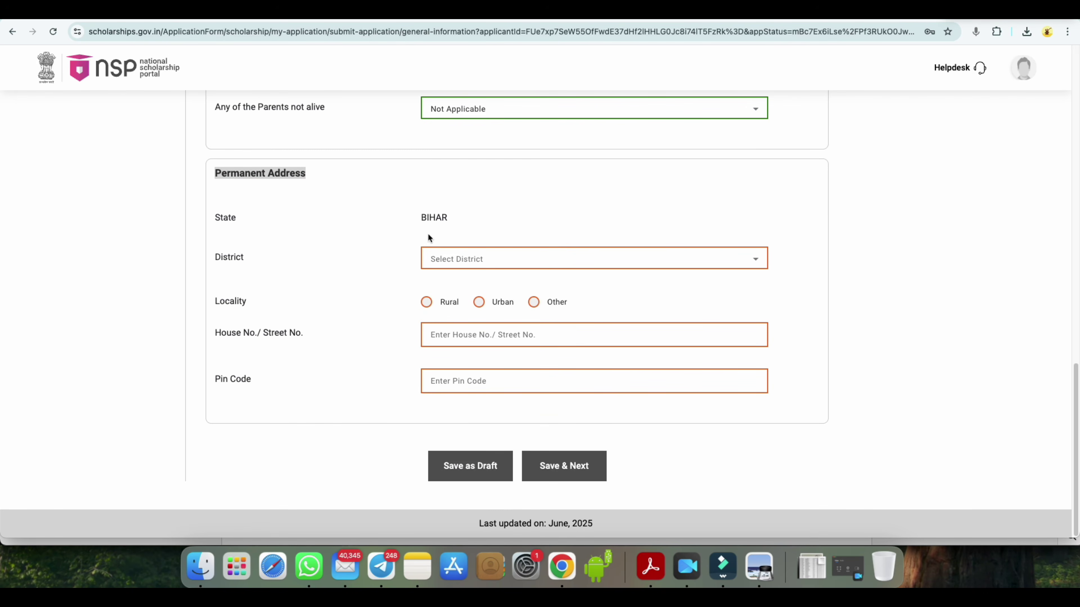
pyautogui.click(453, 253)
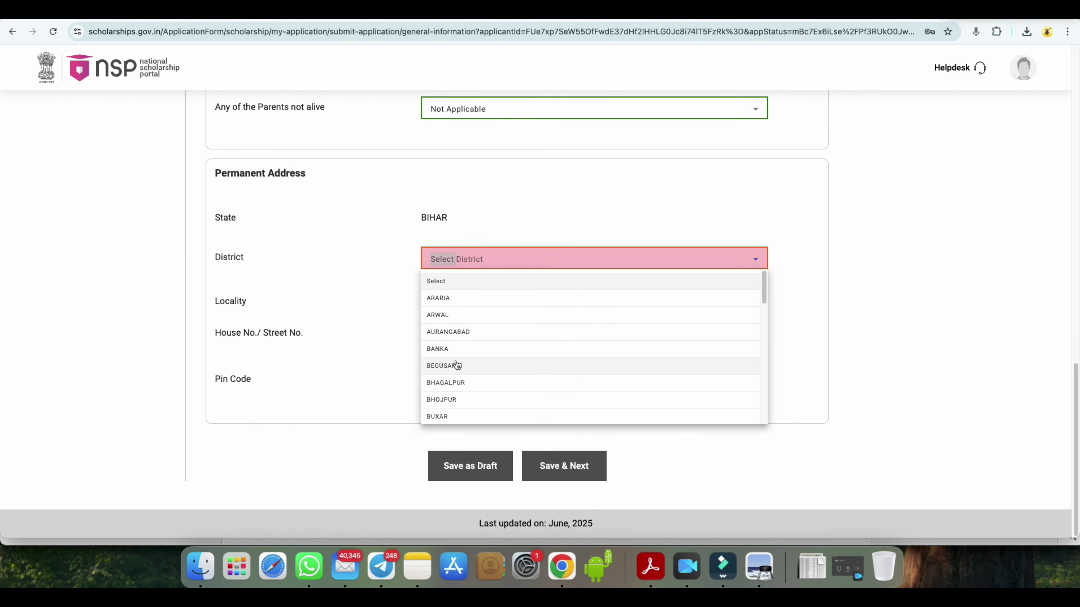
pyautogui.scroll(-1, 453, 383)
pyautogui.click(450, 409)
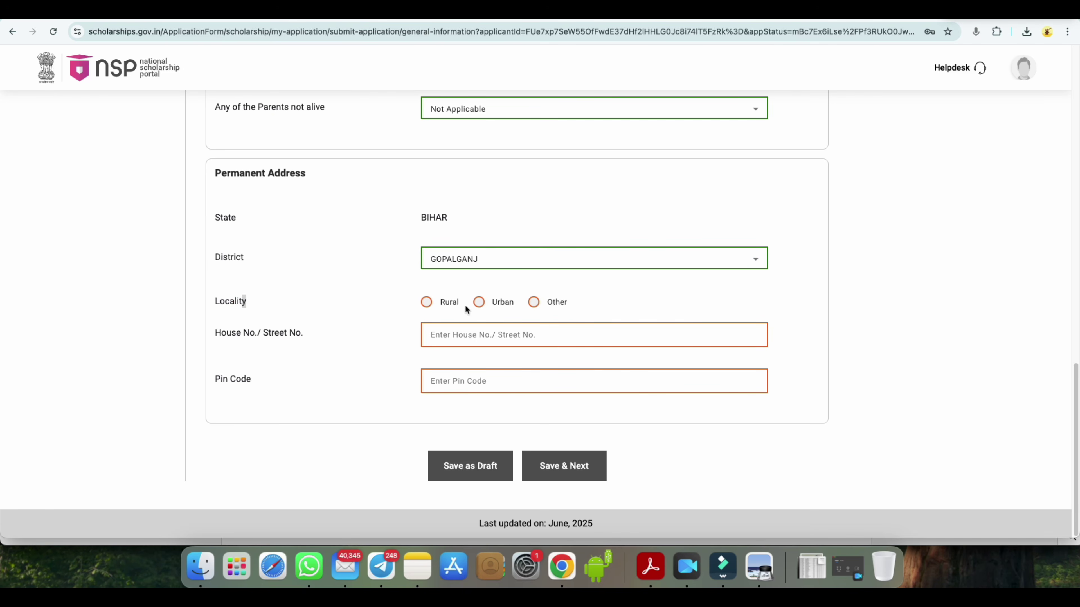
# - Mark the address Rural with sub district Barauli and village Kahla
pyautogui.click(426, 303)
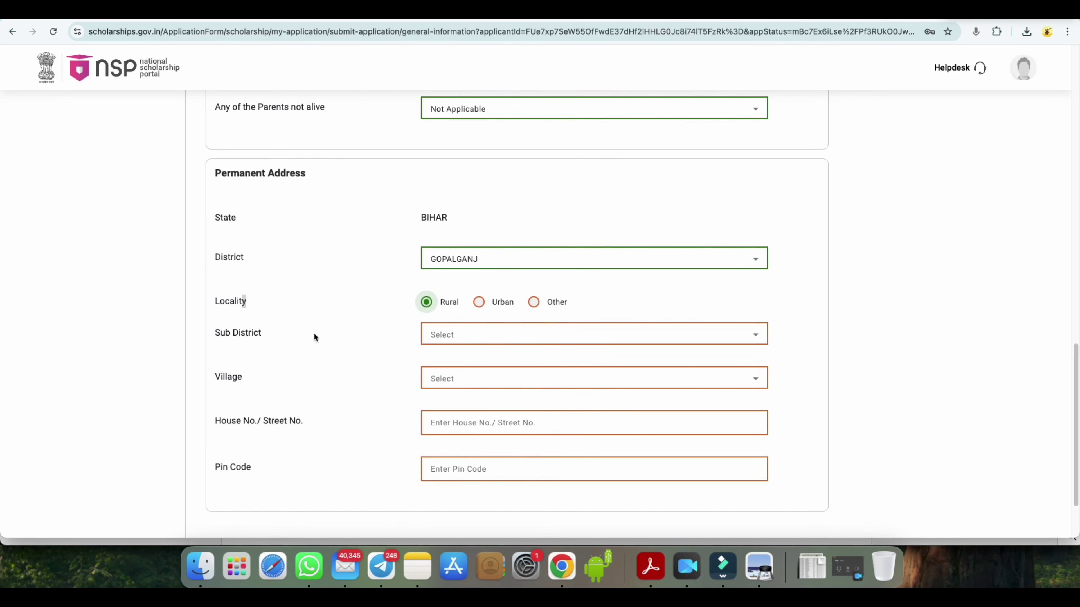
pyautogui.click(436, 335)
pyautogui.click(446, 391)
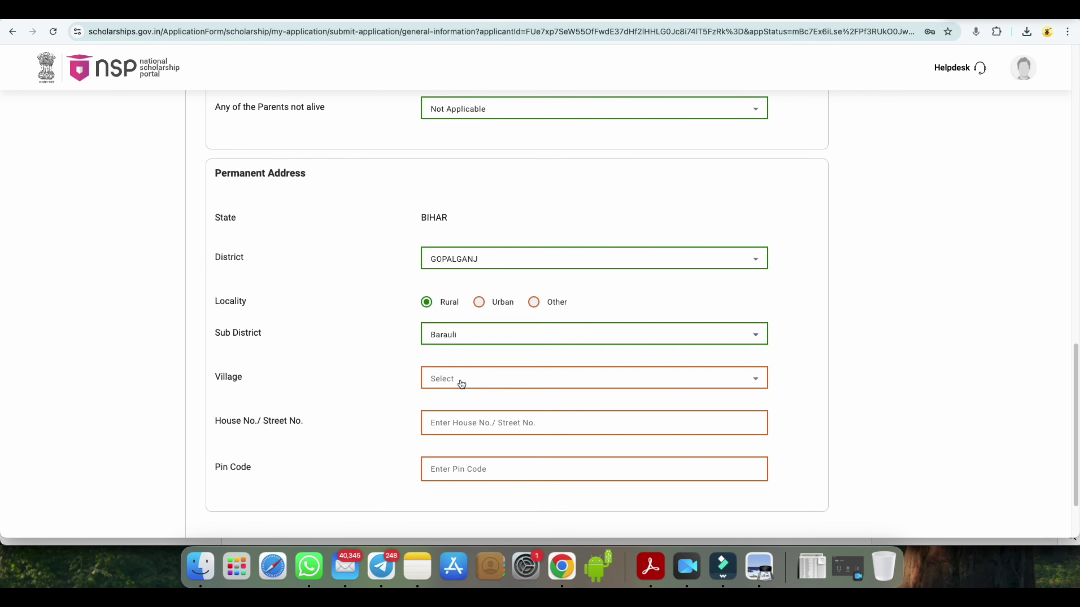
pyautogui.click(459, 379)
pyautogui.scroll(-10, 454, 328)
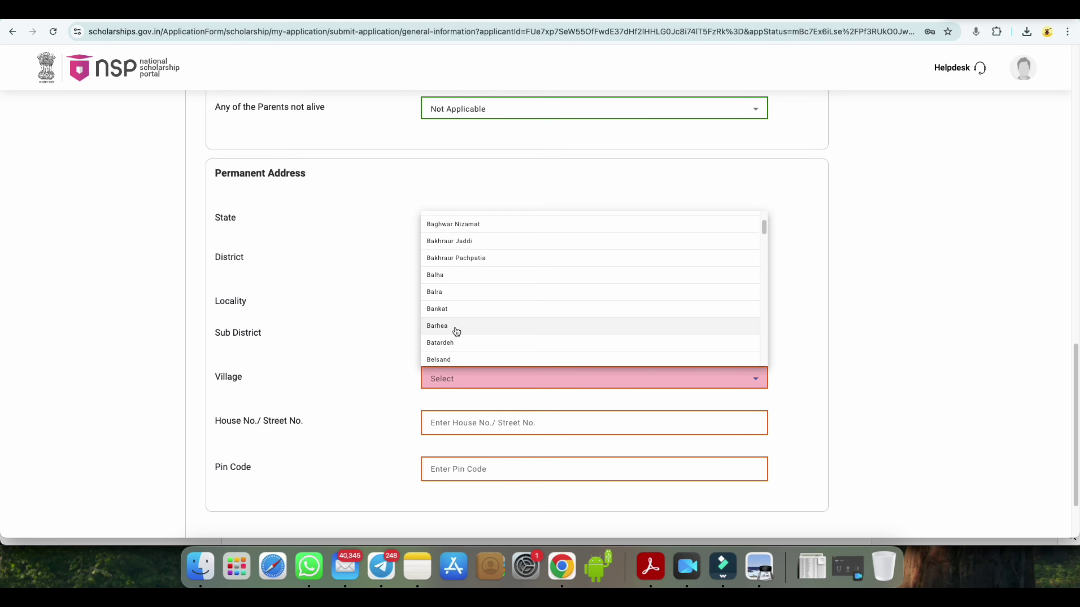
pyautogui.scroll(-8, 455, 329)
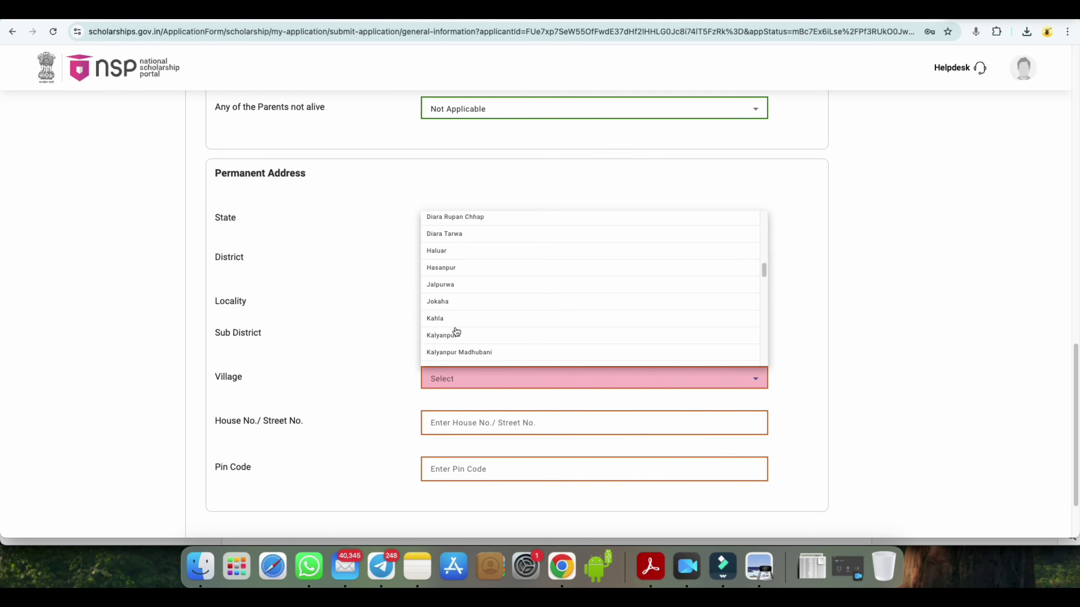
pyautogui.click(452, 308)
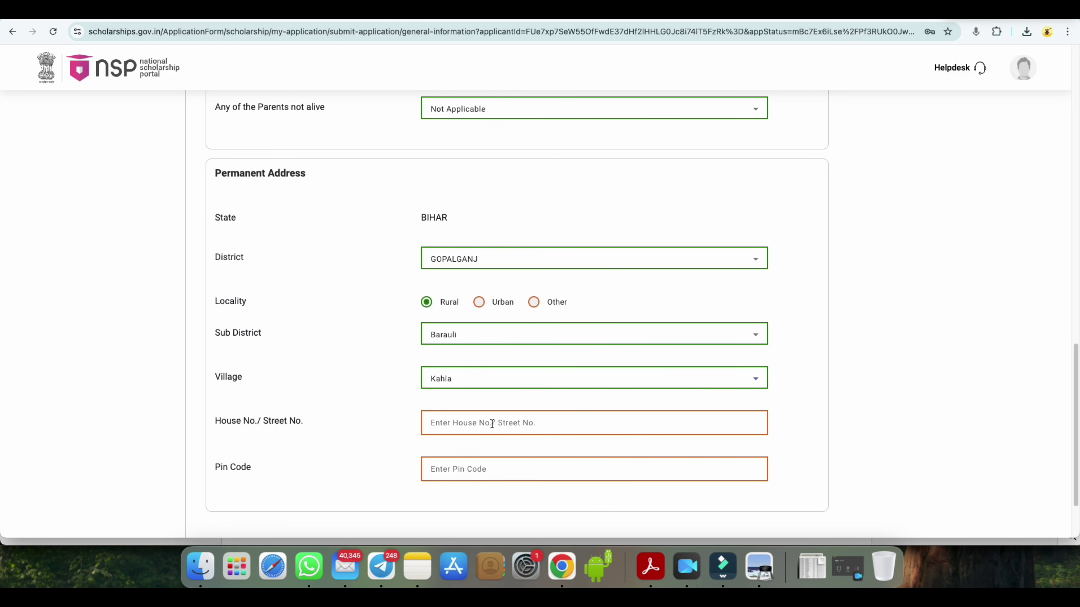
pyautogui.scroll(-3, 508, 465)
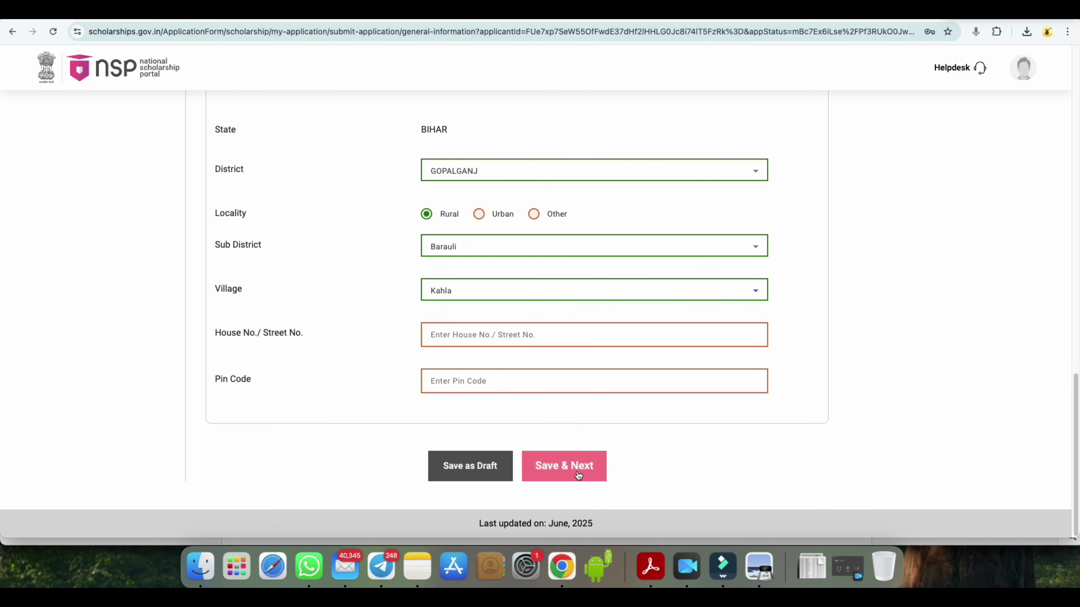
# - Save the general information and bring up the institute search on Academic Details
pyautogui.click(564, 466)
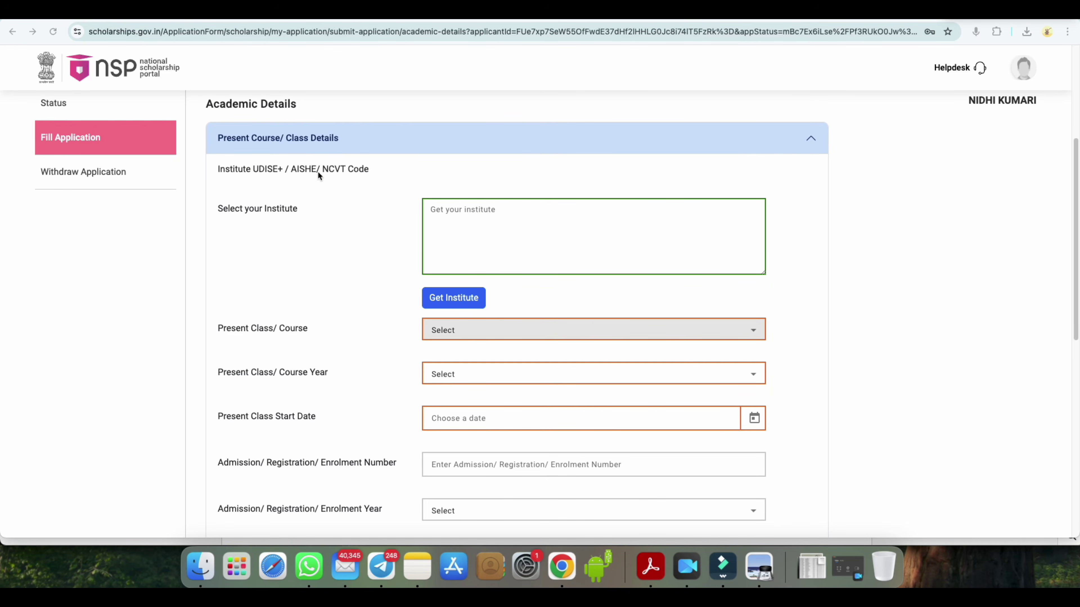
pyautogui.click(326, 173)
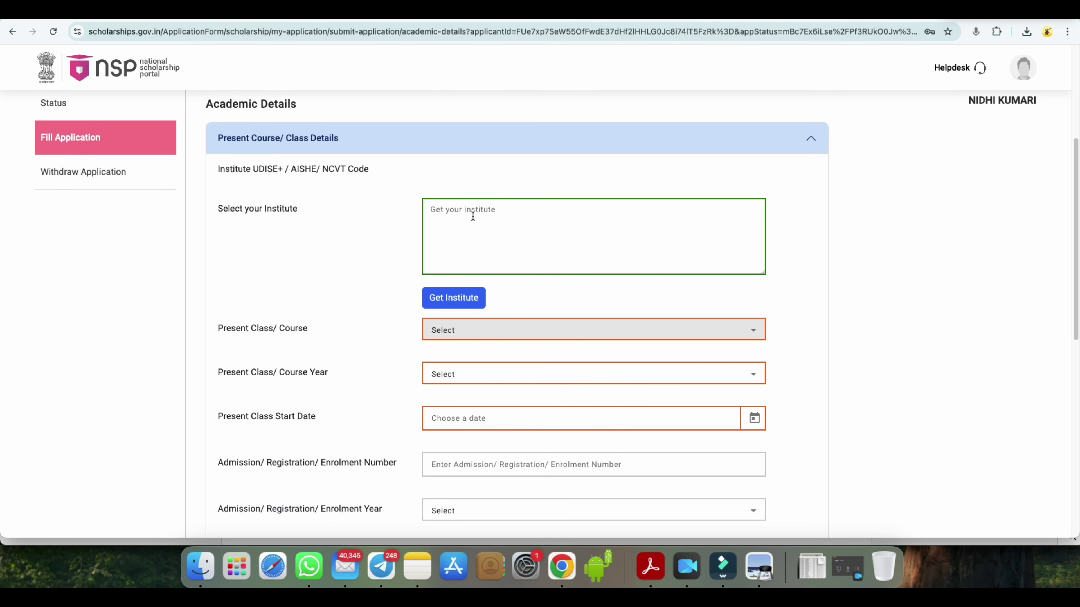
pyautogui.click(465, 207)
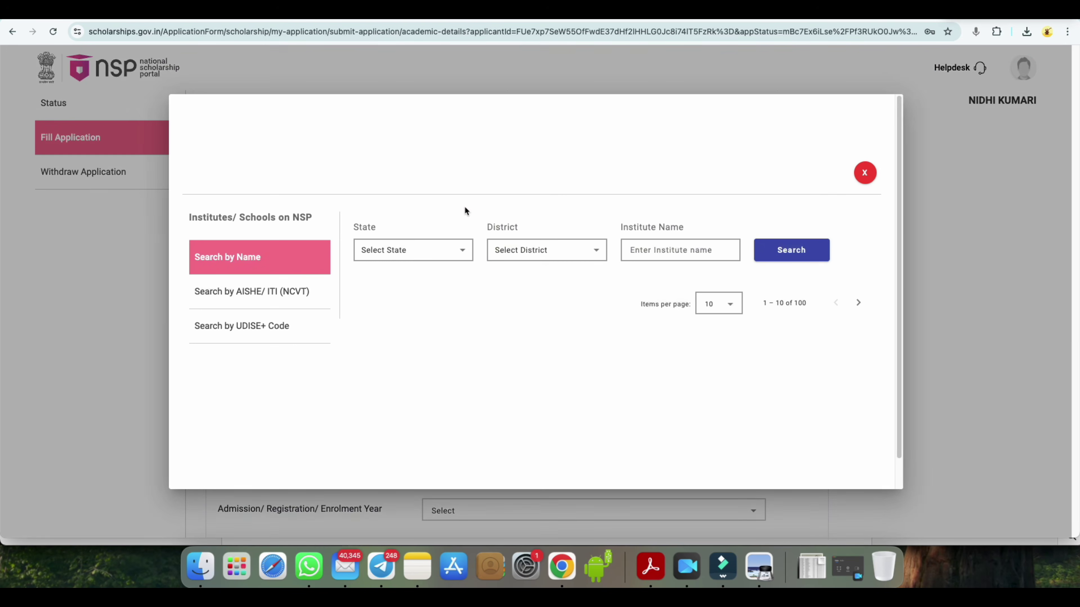
# - Filter the institute search to State BIHAR and District GOPALGANJ
pyautogui.click(400, 252)
pyautogui.click(378, 359)
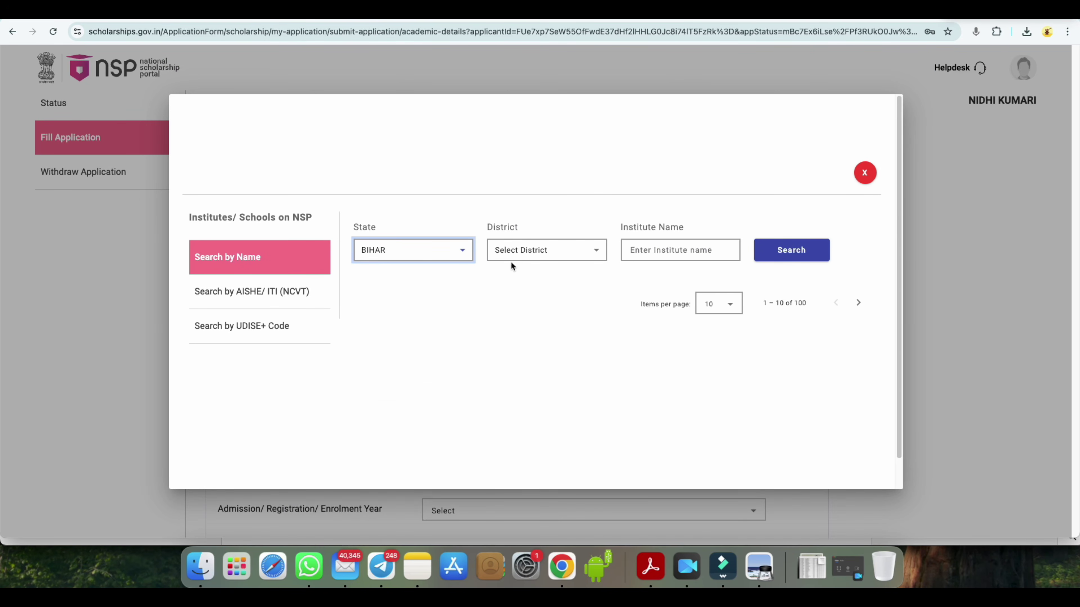
pyautogui.click(520, 251)
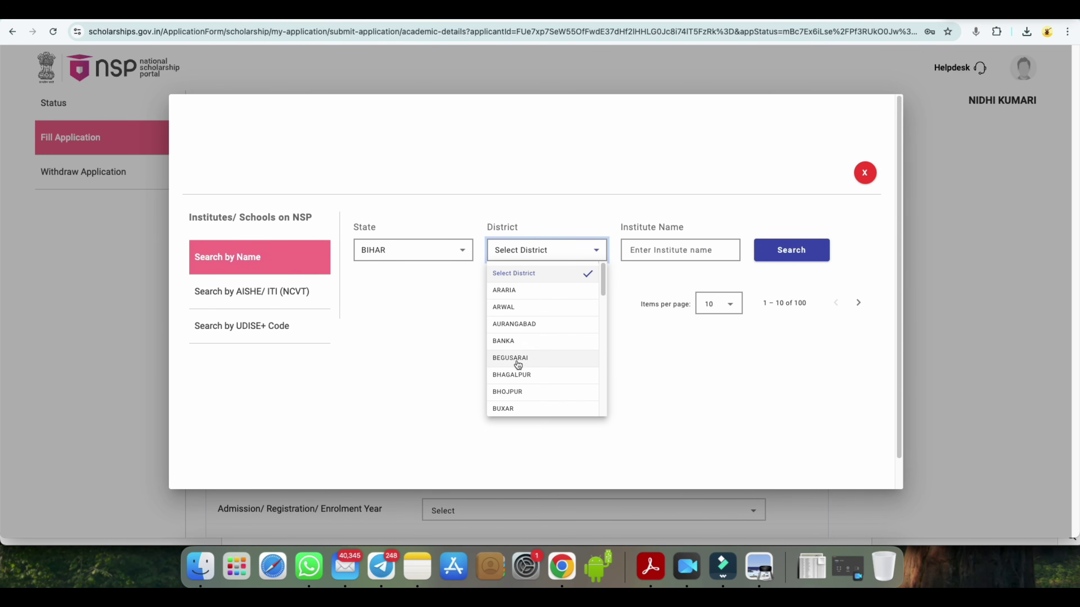
pyautogui.scroll(-2, 513, 388)
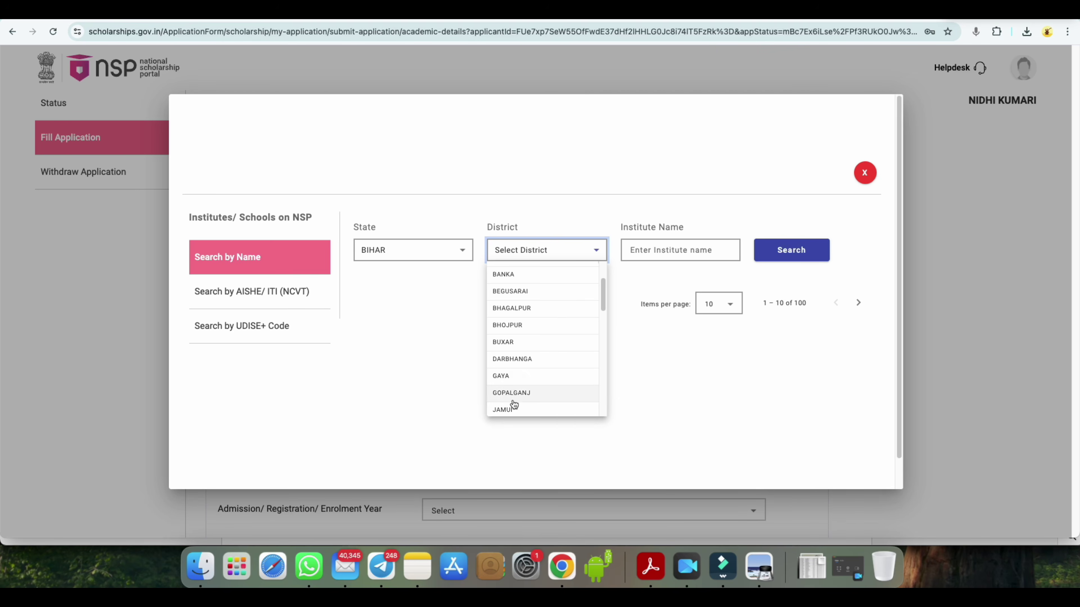
pyautogui.click(513, 392)
pyautogui.click(408, 249)
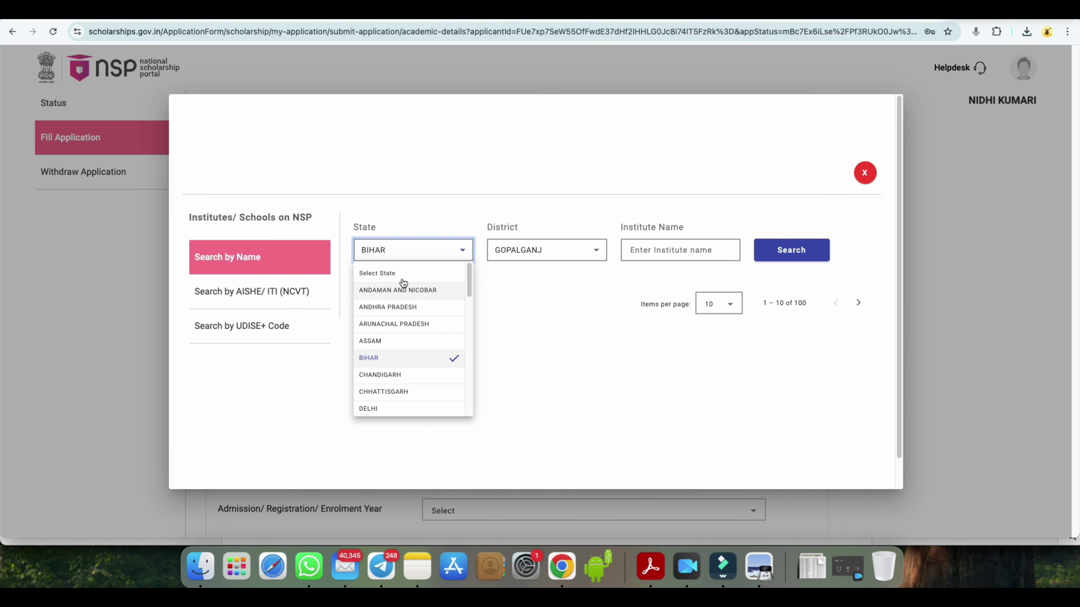
pyautogui.click(516, 289)
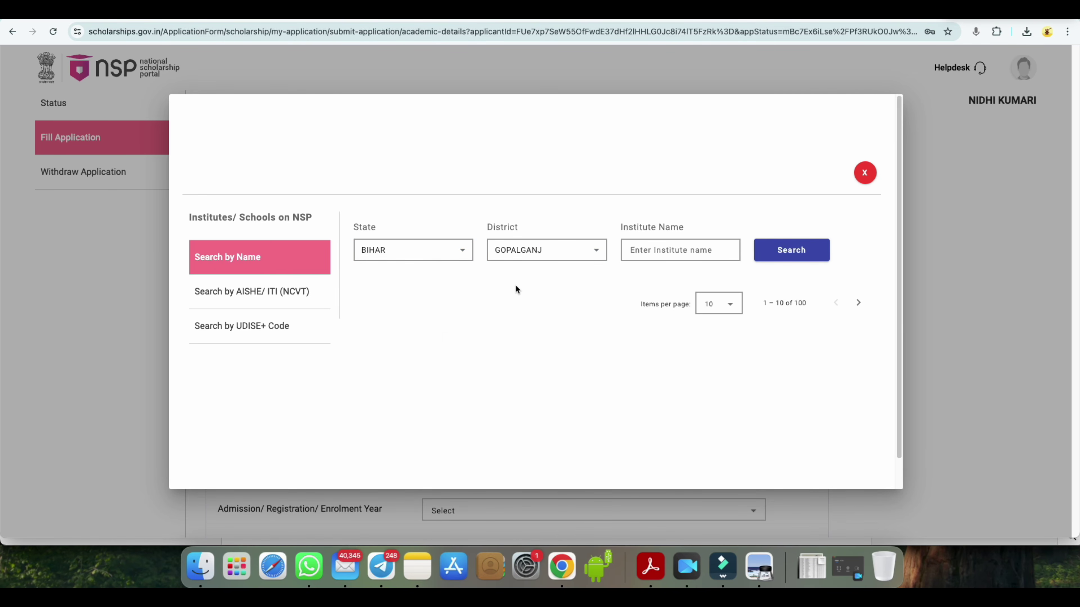
# - Search 'KAM' and select KAMLA RAI COLLEGE, GOPALGANJ as the institute
pyautogui.click(657, 254)
pyautogui.write('KAM')
pyautogui.click(791, 250)
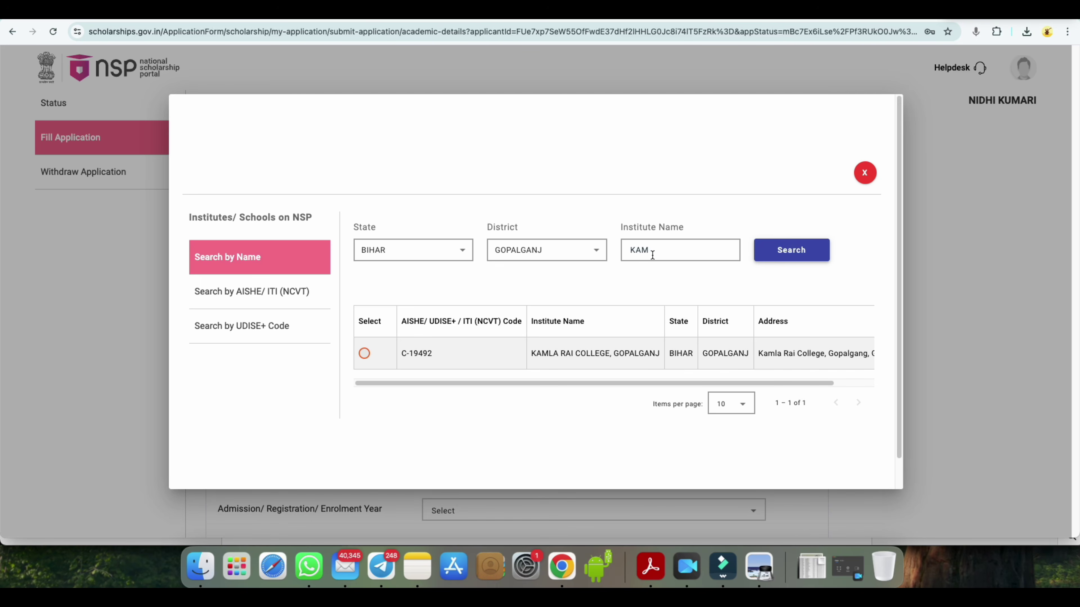
pyautogui.click(364, 353)
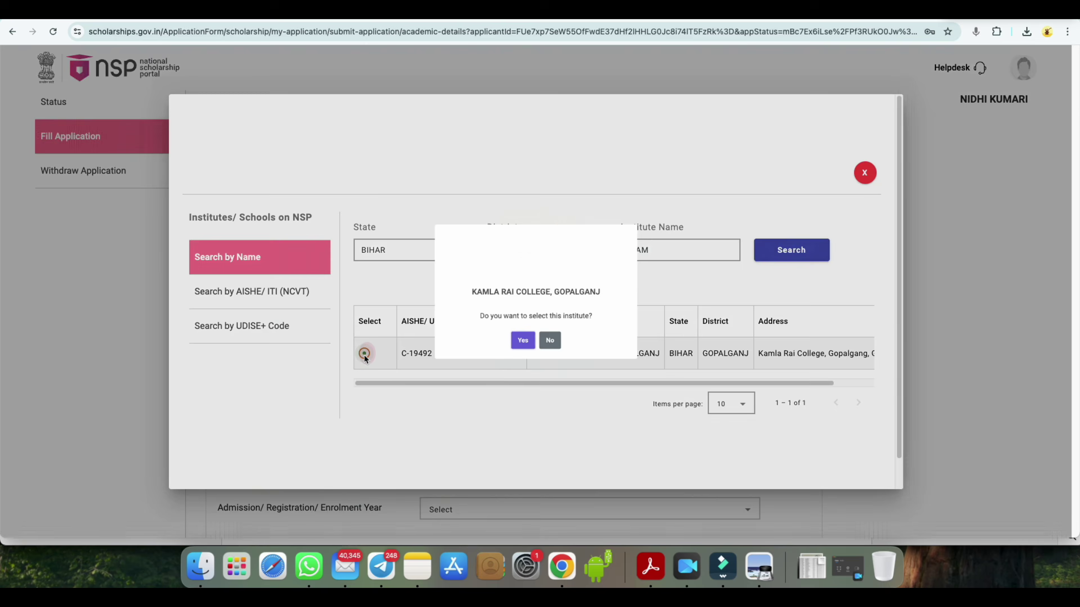
pyautogui.click(519, 361)
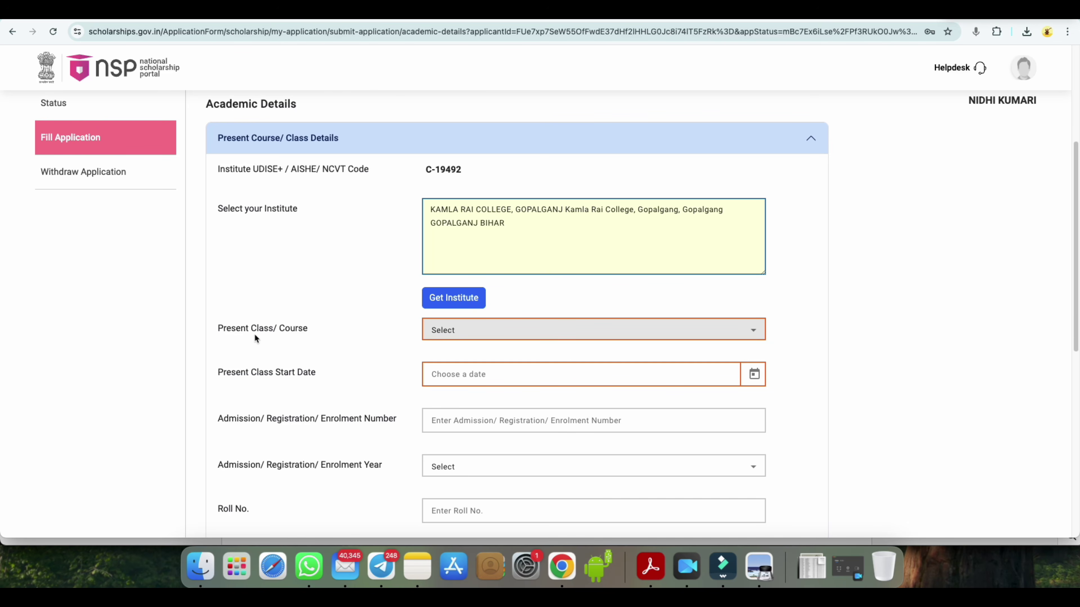
# - Pick BACHELOR OF SCIENCE(CHEMISTRY) as the present course
pyautogui.click(451, 330)
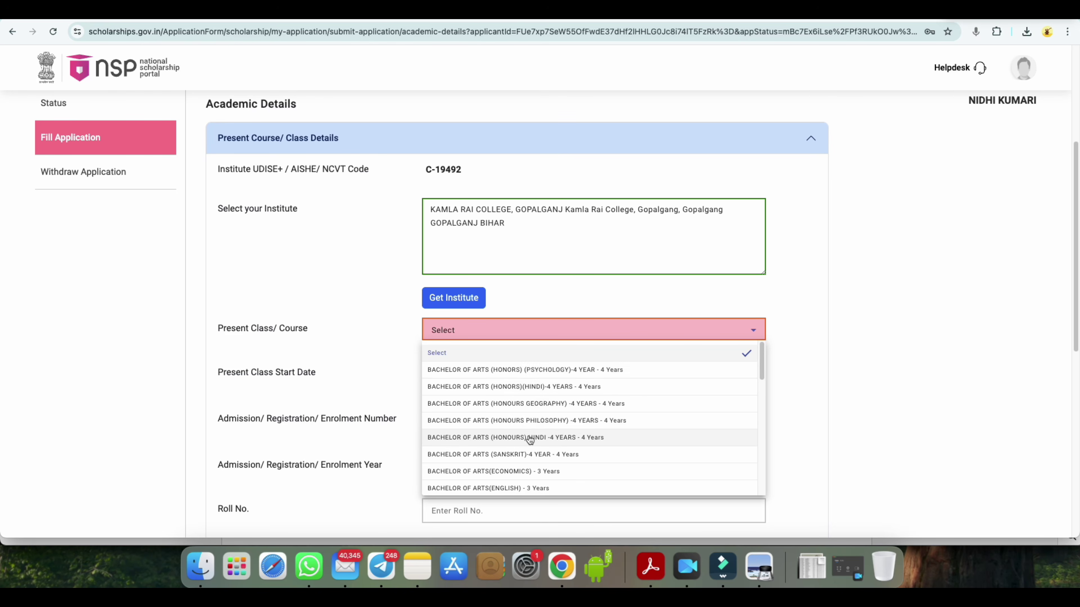
pyautogui.scroll(-3, 526, 448)
pyautogui.scroll(-3, 507, 456)
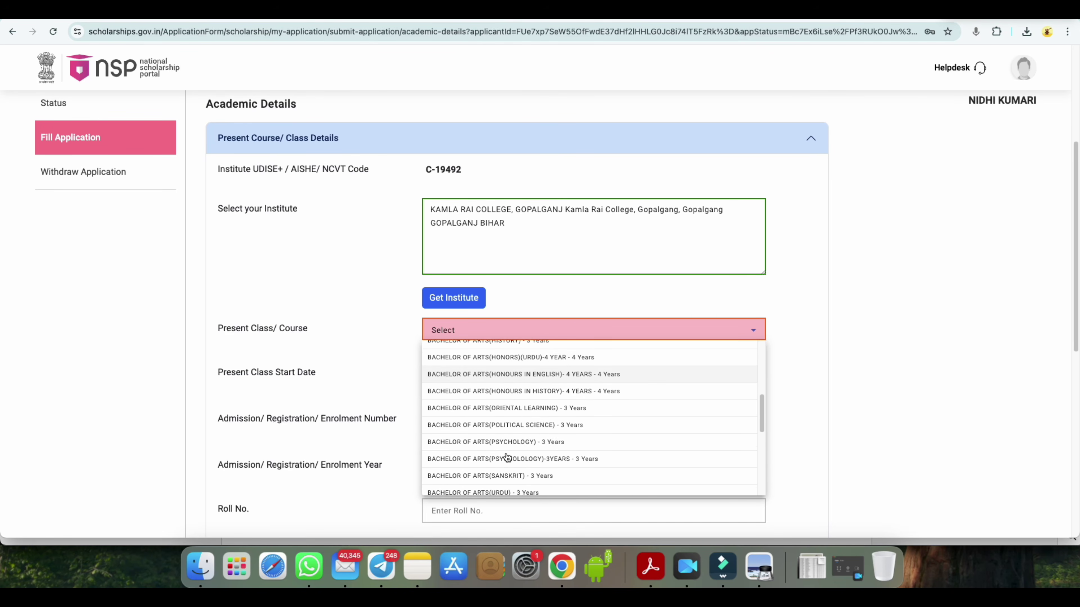
pyautogui.scroll(-2, 508, 457)
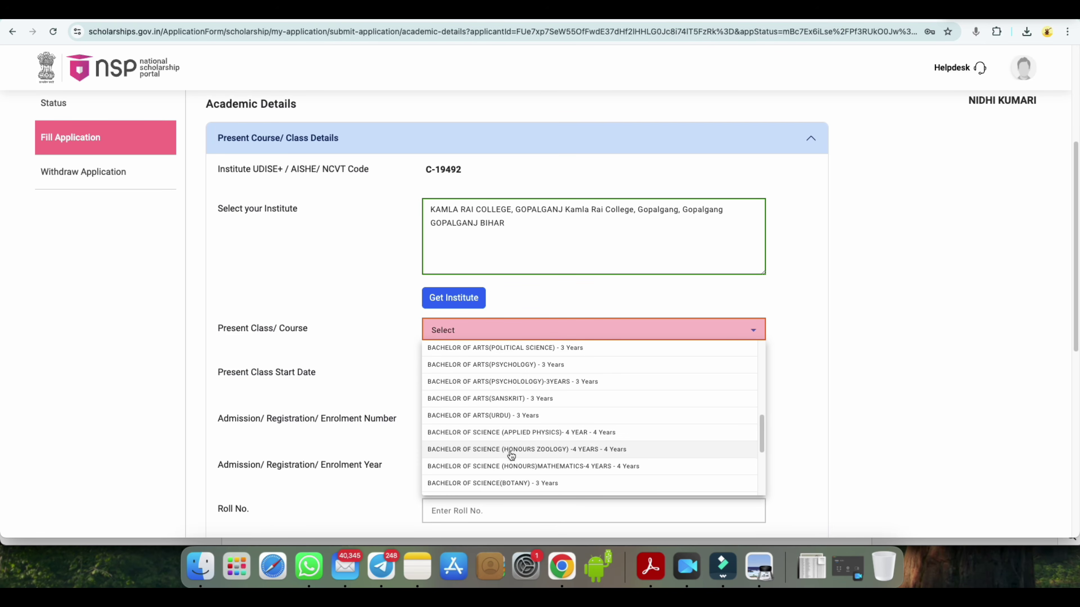
pyautogui.scroll(-3, 512, 456)
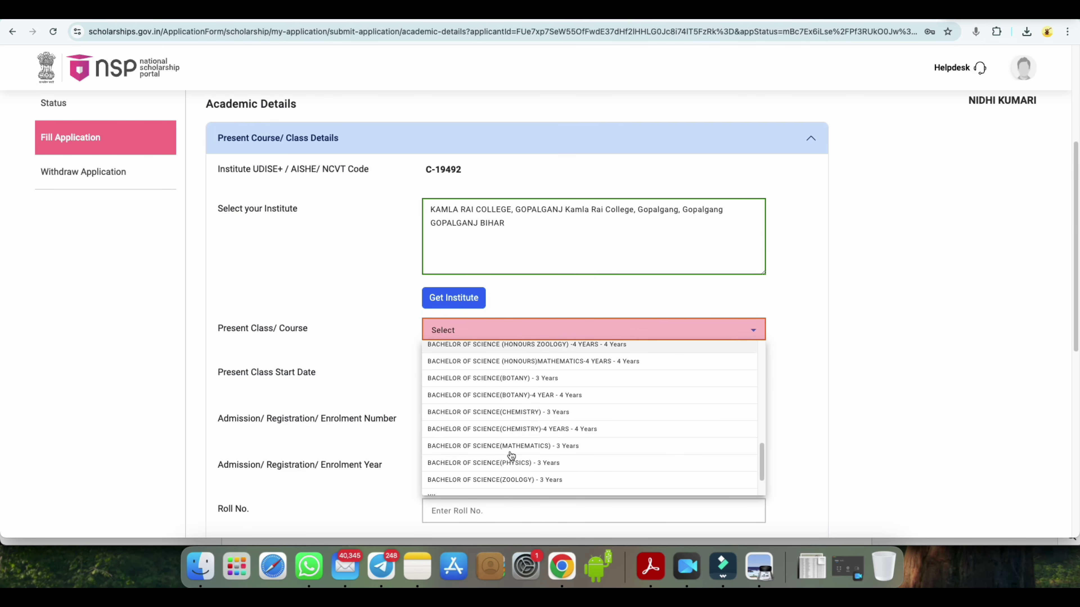
pyautogui.click(518, 412)
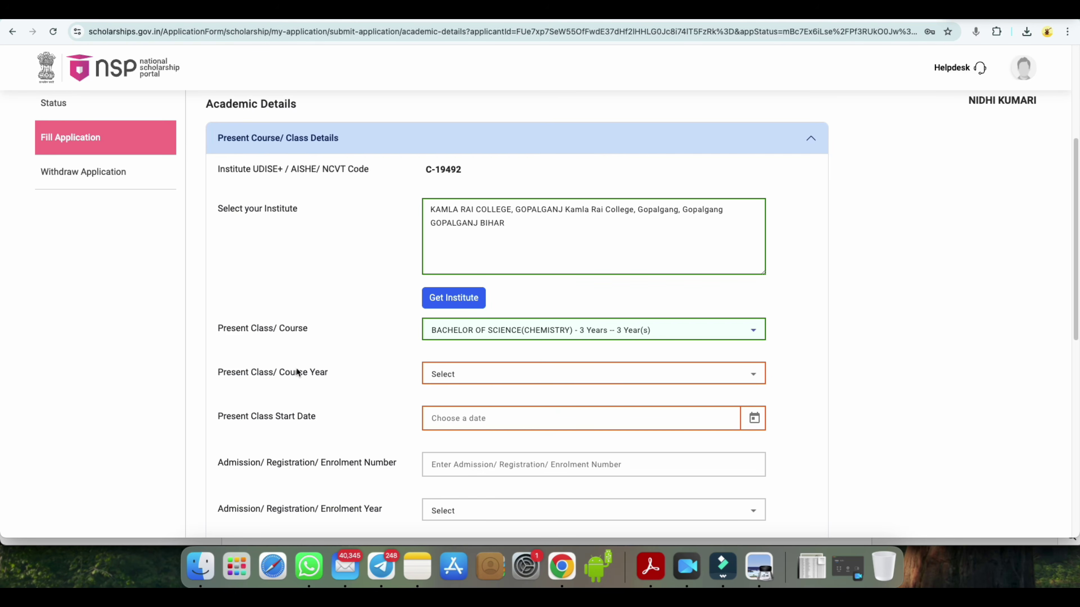
pyautogui.click(452, 374)
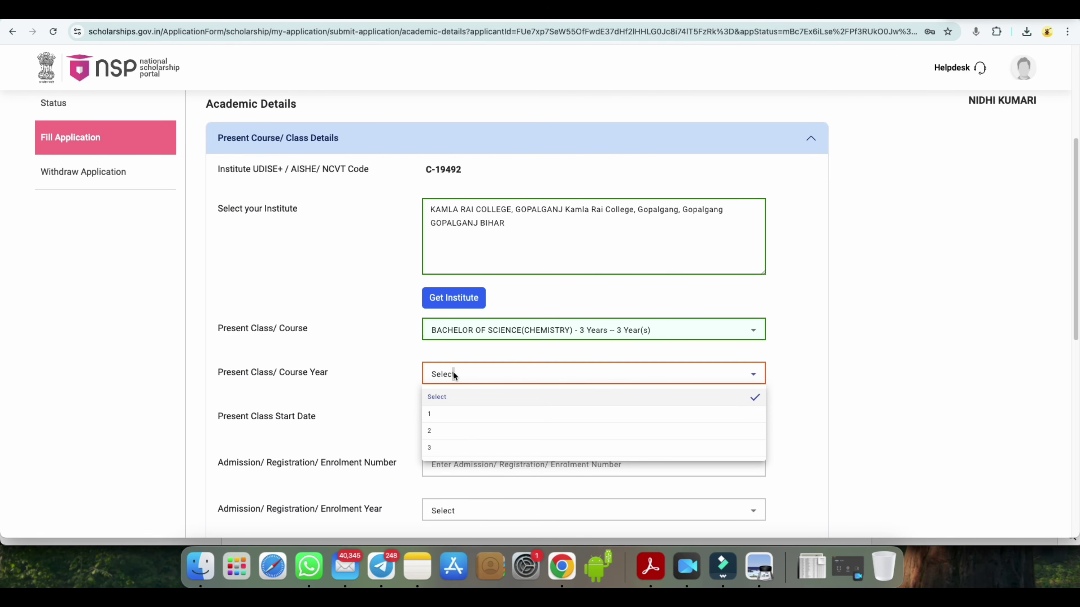
pyautogui.click(650, 330)
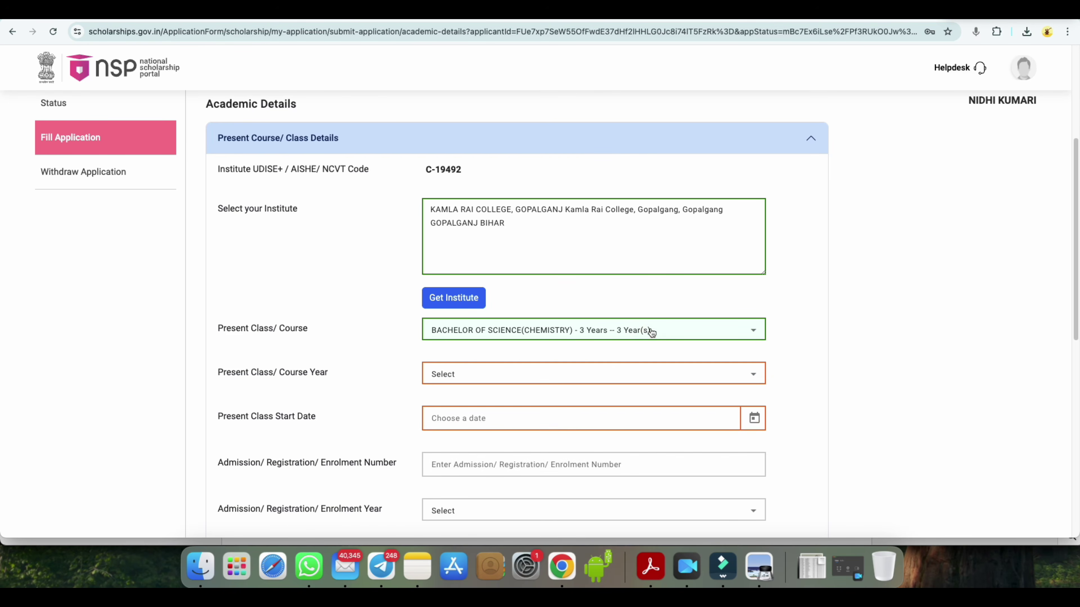
# - Switch the course to BACHELOR OF ARTS (HONORS) (PSYCHOLOGY) and set course year 1
pyautogui.click(651, 331)
pyautogui.scroll(5, 595, 366)
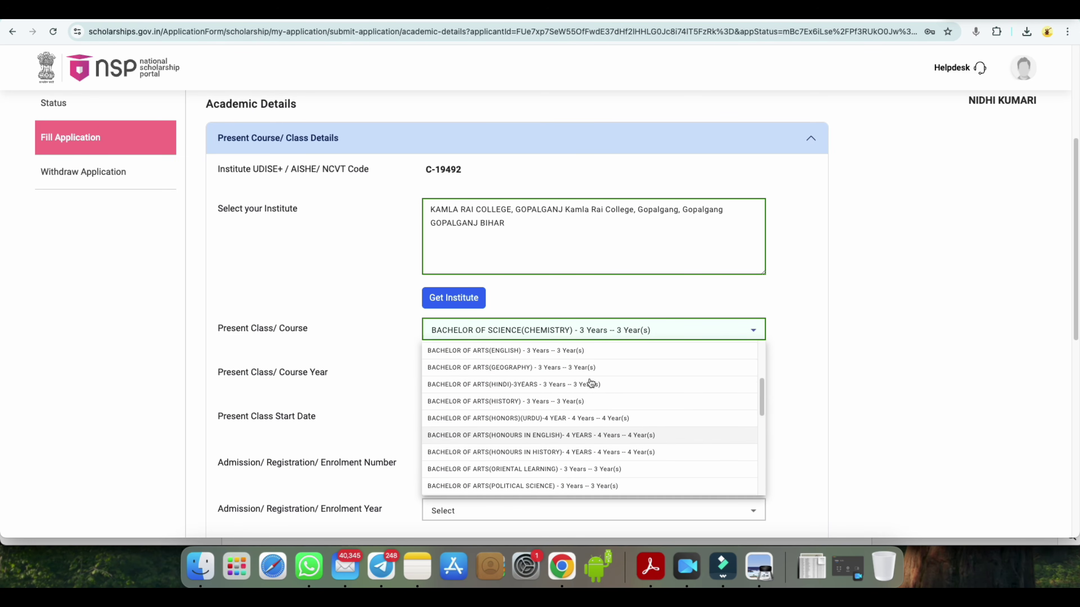
pyautogui.click(595, 370)
pyautogui.click(449, 375)
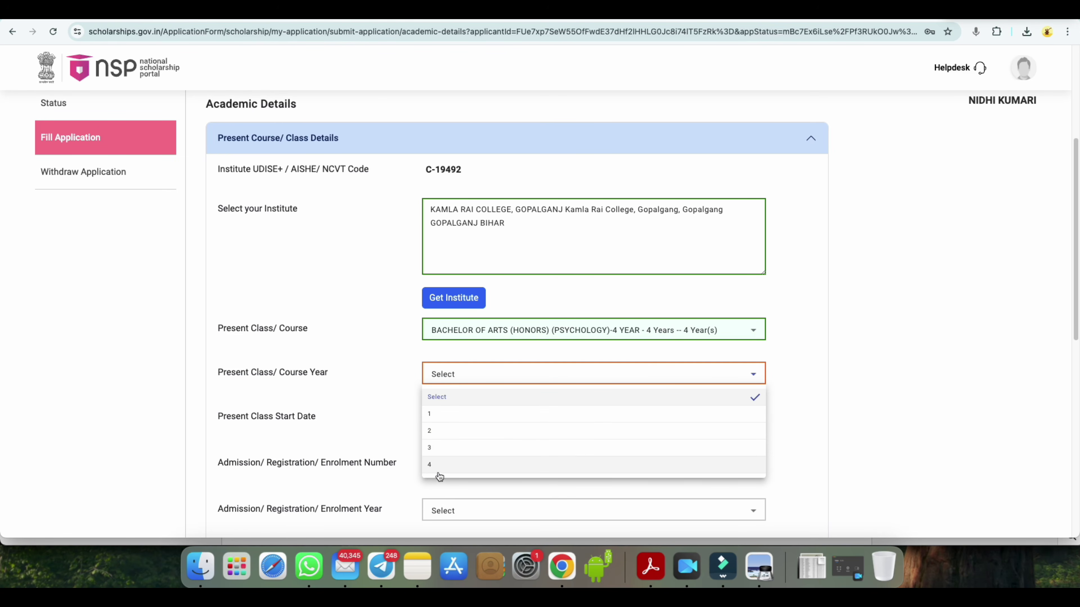
pyautogui.click(470, 332)
pyautogui.doubleClick(467, 330)
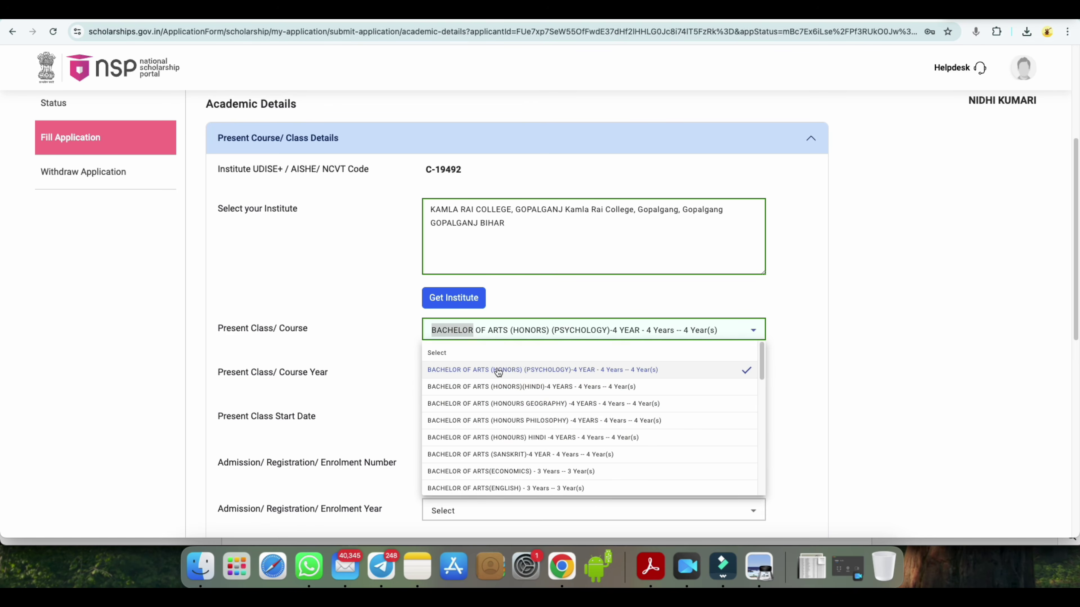
pyautogui.click(611, 371)
pyautogui.click(471, 374)
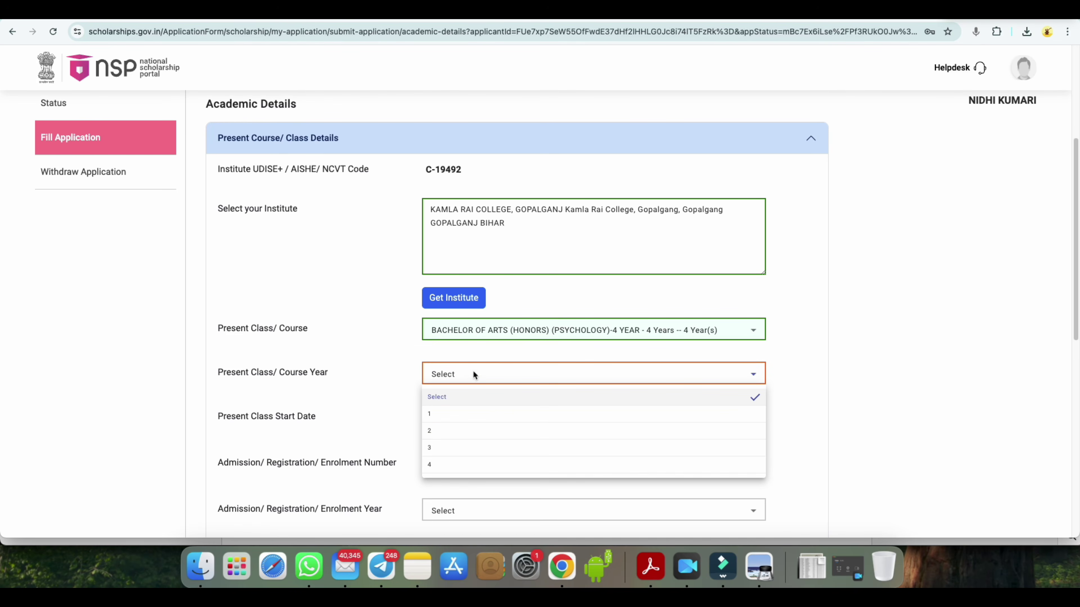
pyautogui.click(439, 419)
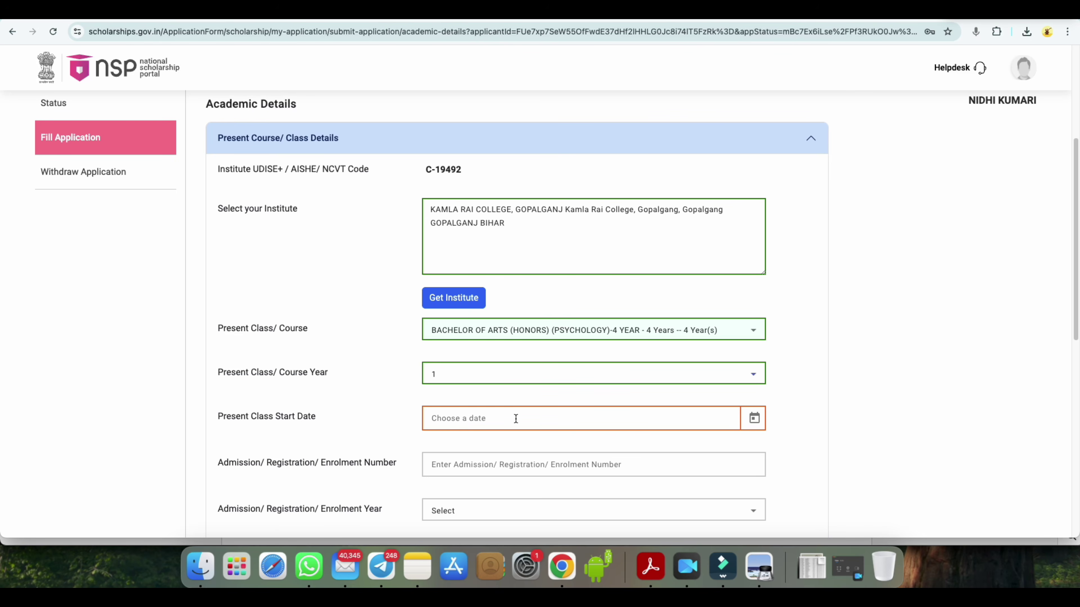
# - Set the present class start date to 03/06/2025
pyautogui.click(754, 418)
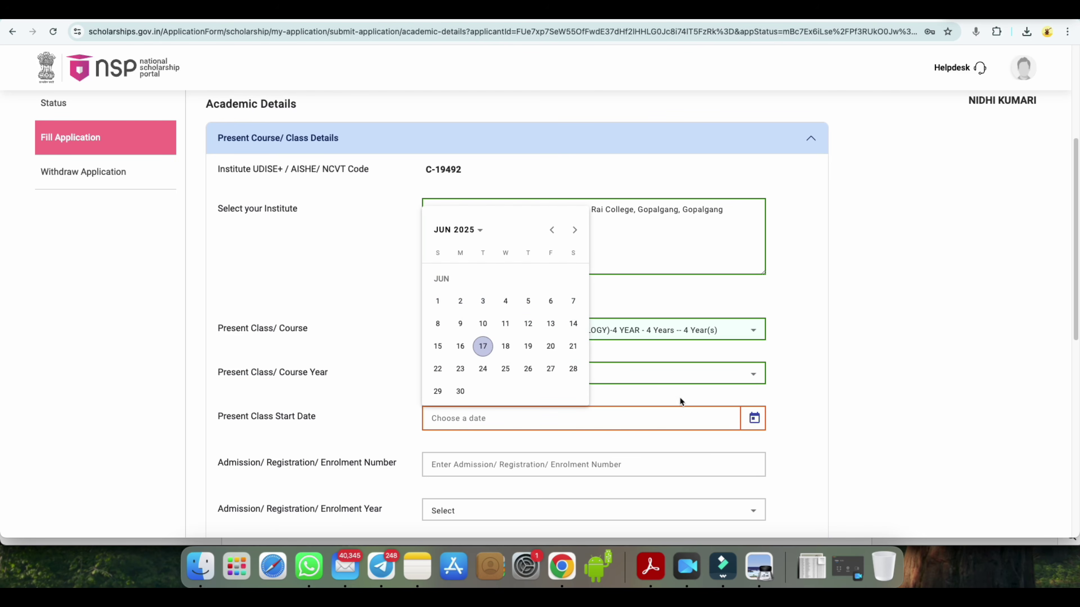
pyautogui.click(483, 300)
pyautogui.scroll(-1, 278, 433)
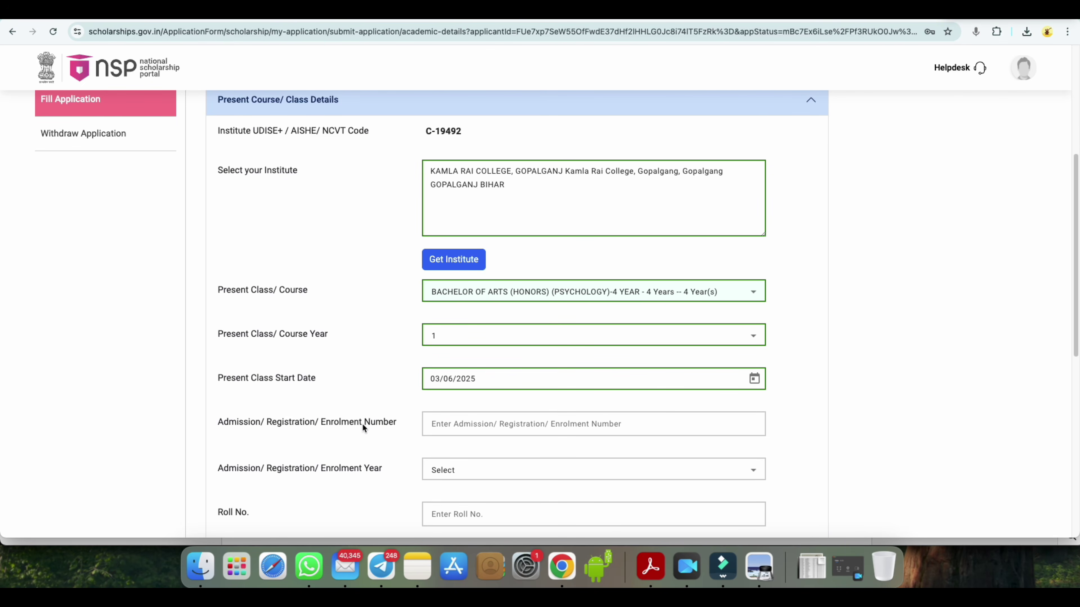
pyautogui.scroll(-1, 456, 425)
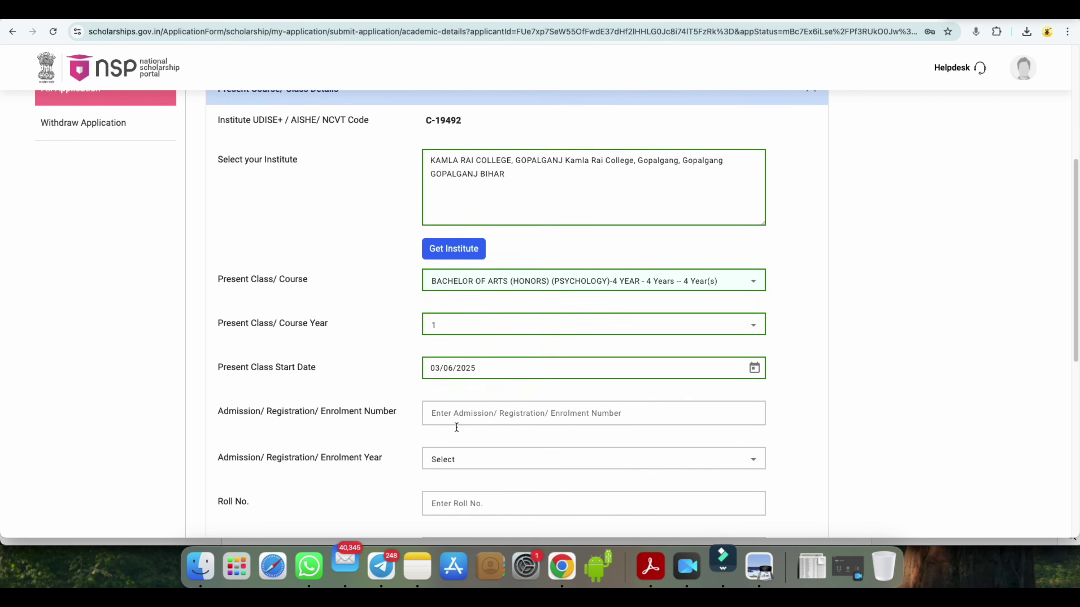
pyautogui.scroll(-4, 456, 421)
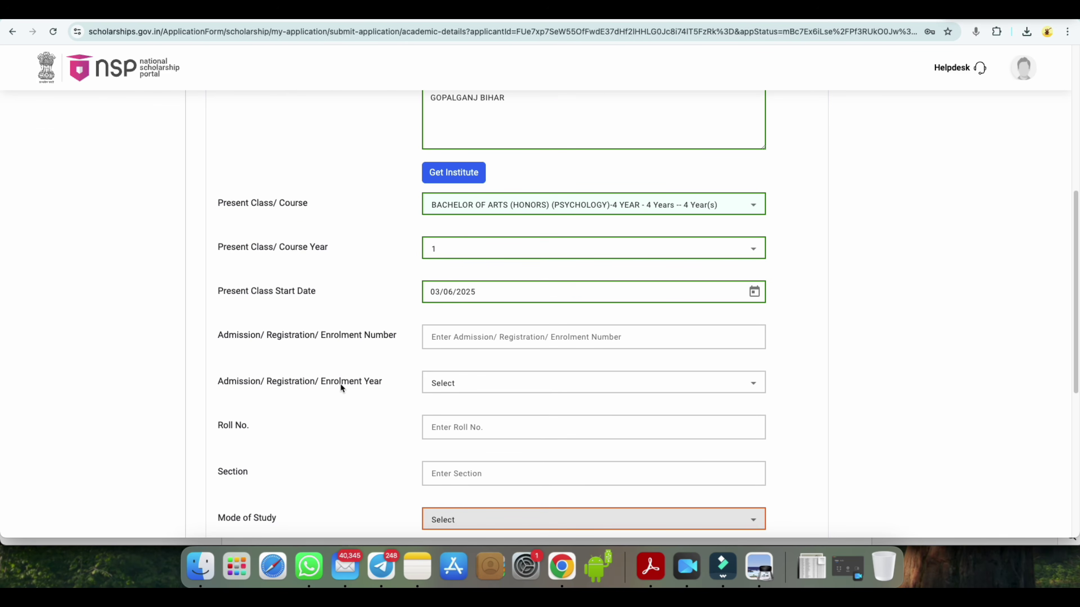
# - Choose 2025 as the admission/enrolment year
pyautogui.click(466, 384)
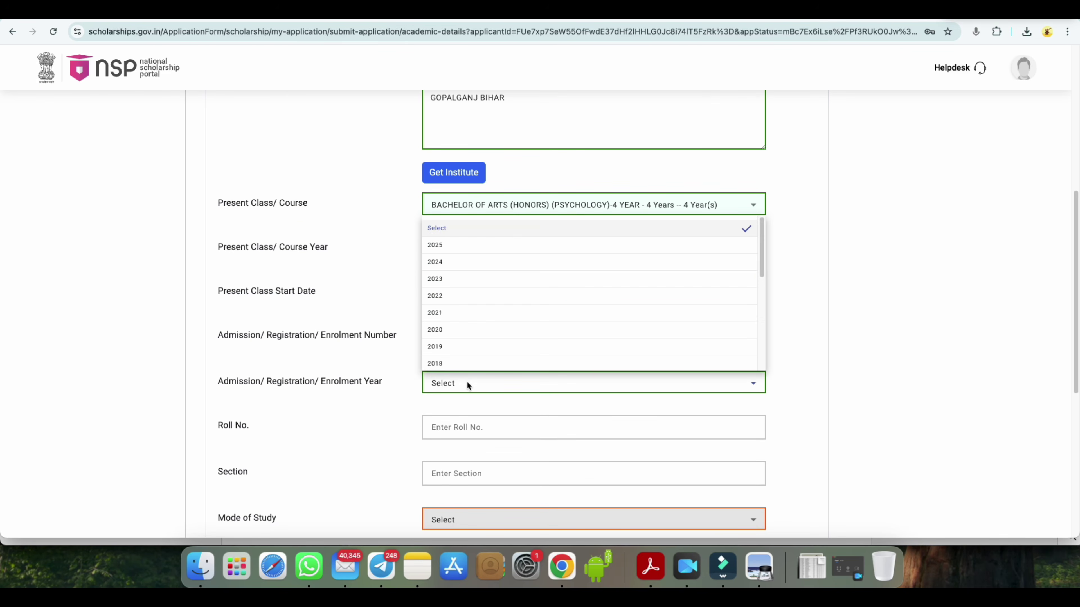
pyautogui.click(453, 245)
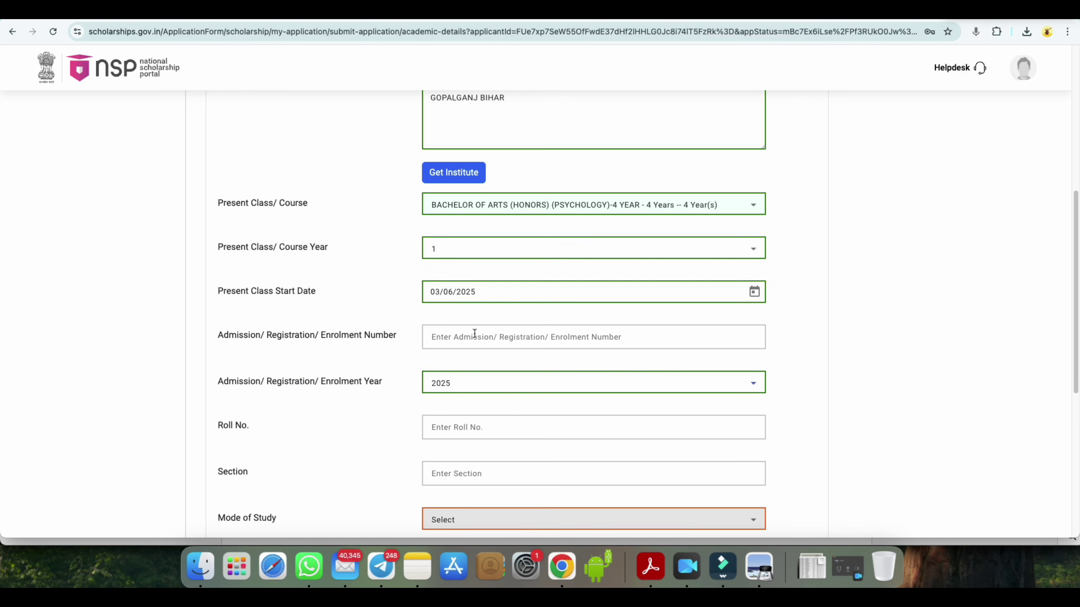
pyautogui.scroll(-1, 498, 422)
pyautogui.scroll(-5, 498, 422)
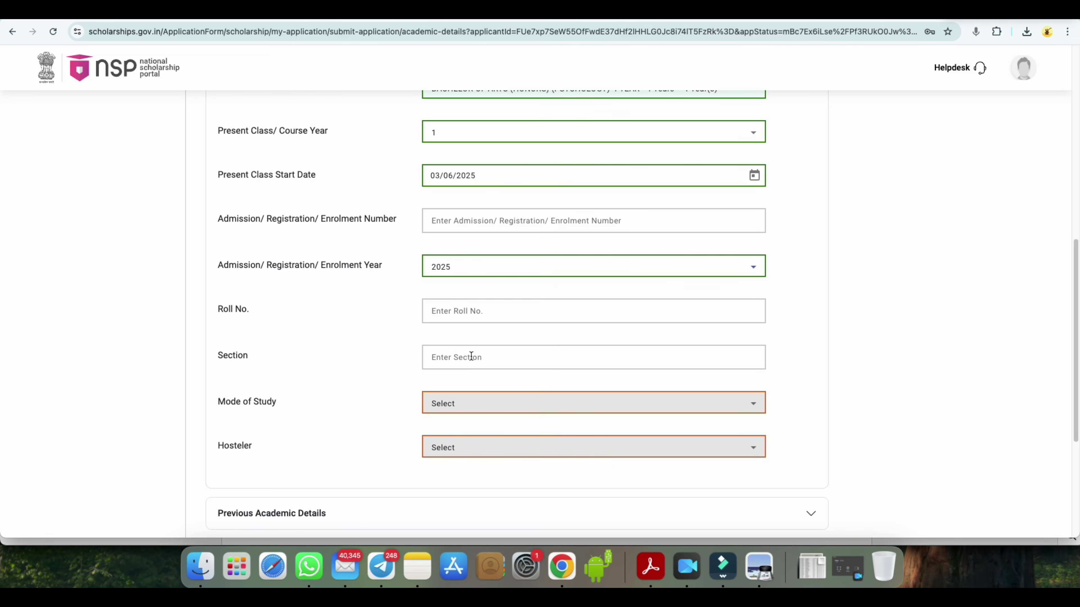
# - Choose Regular/Full Time as the mode of study
pyautogui.click(447, 402)
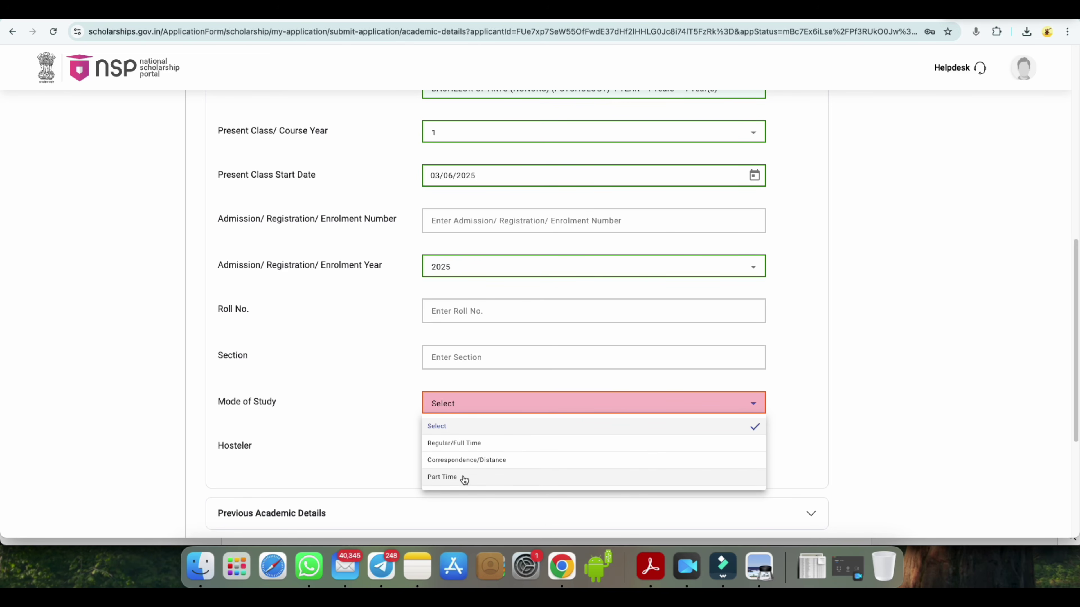
pyautogui.click(467, 443)
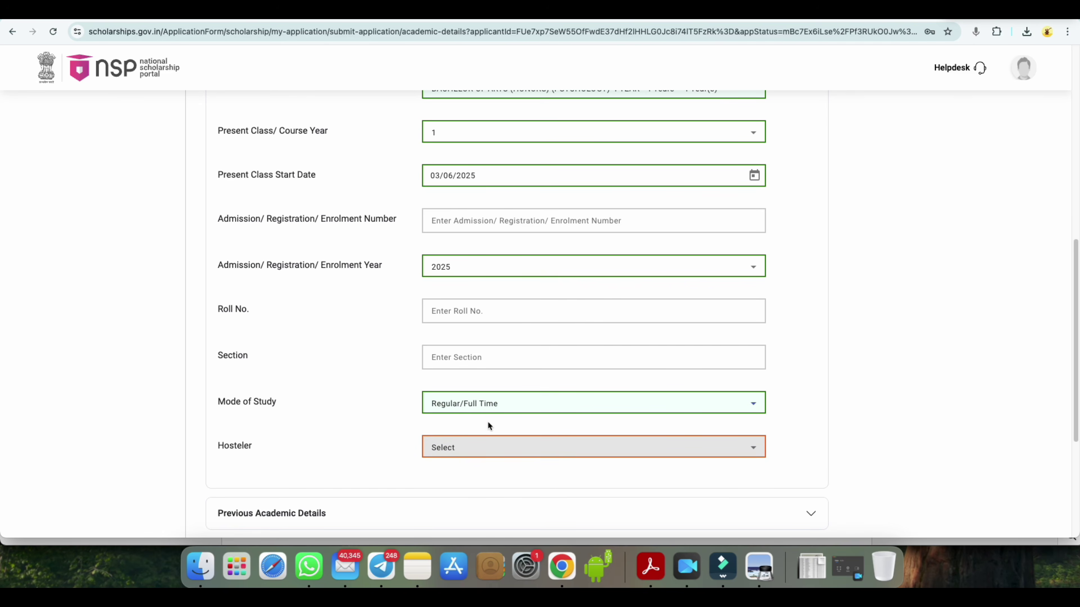
pyautogui.scroll(-1, 245, 426)
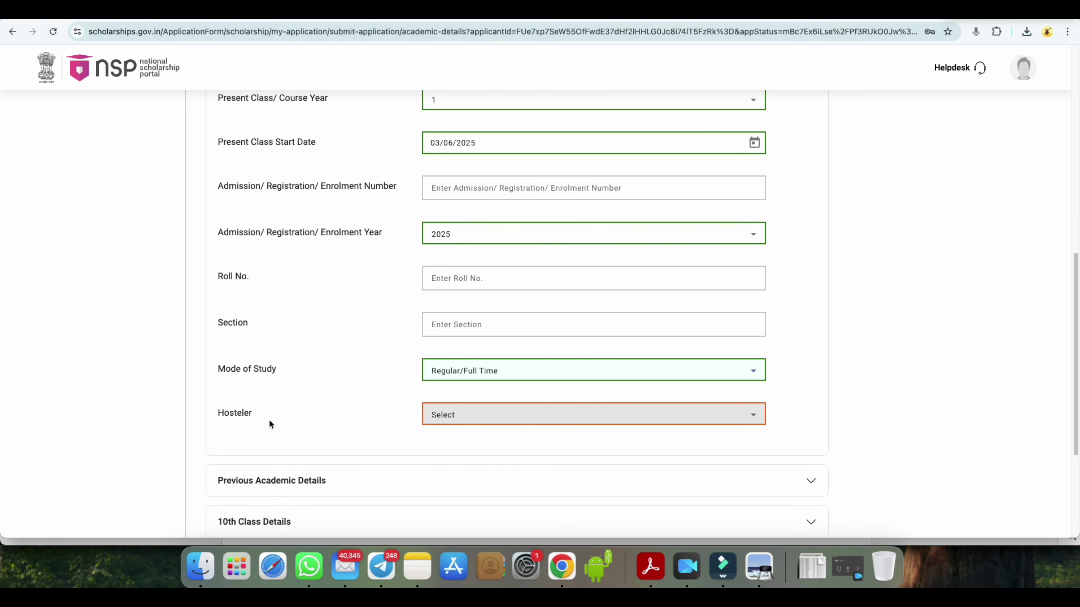
# - Set Hosteler to No after first marking the student as a hosteler
pyautogui.click(448, 419)
pyautogui.click(440, 455)
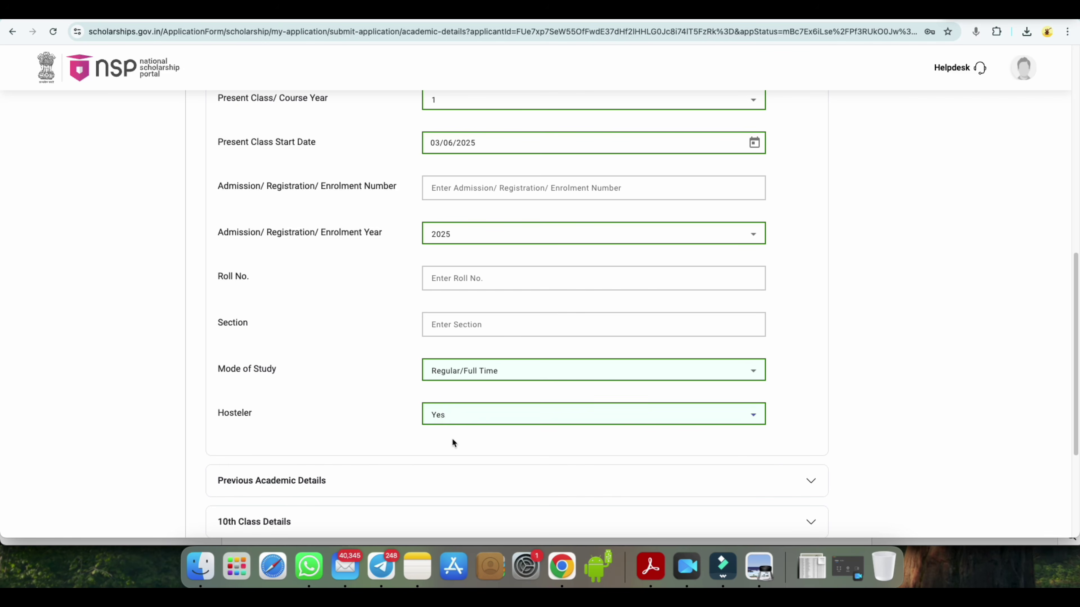
pyautogui.click(454, 420)
pyautogui.click(438, 468)
pyautogui.scroll(-2, 515, 427)
pyautogui.scroll(-1, 515, 427)
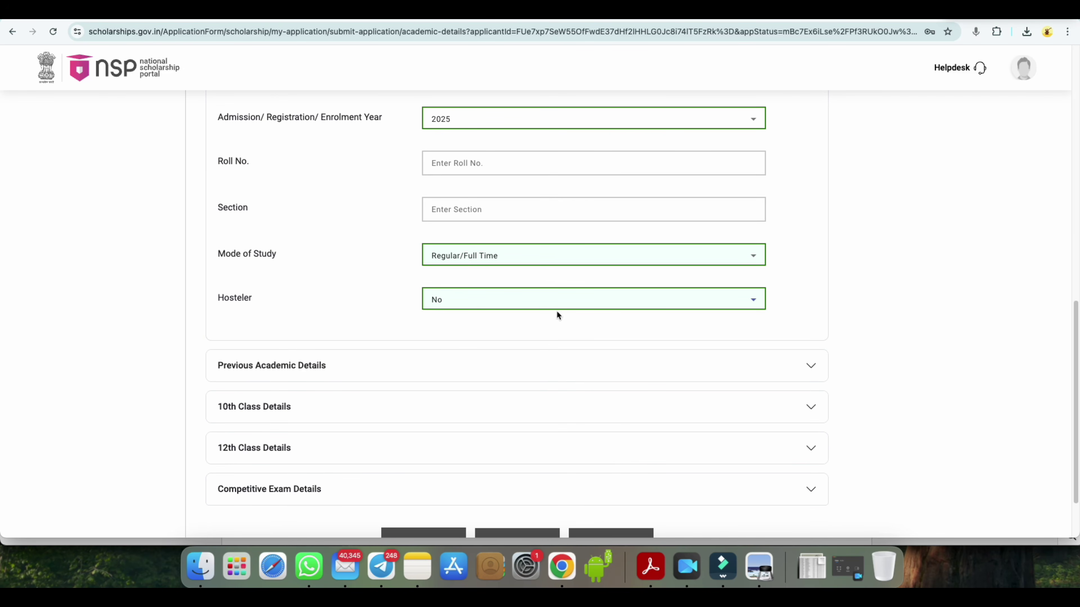
pyautogui.scroll(-3, 561, 341)
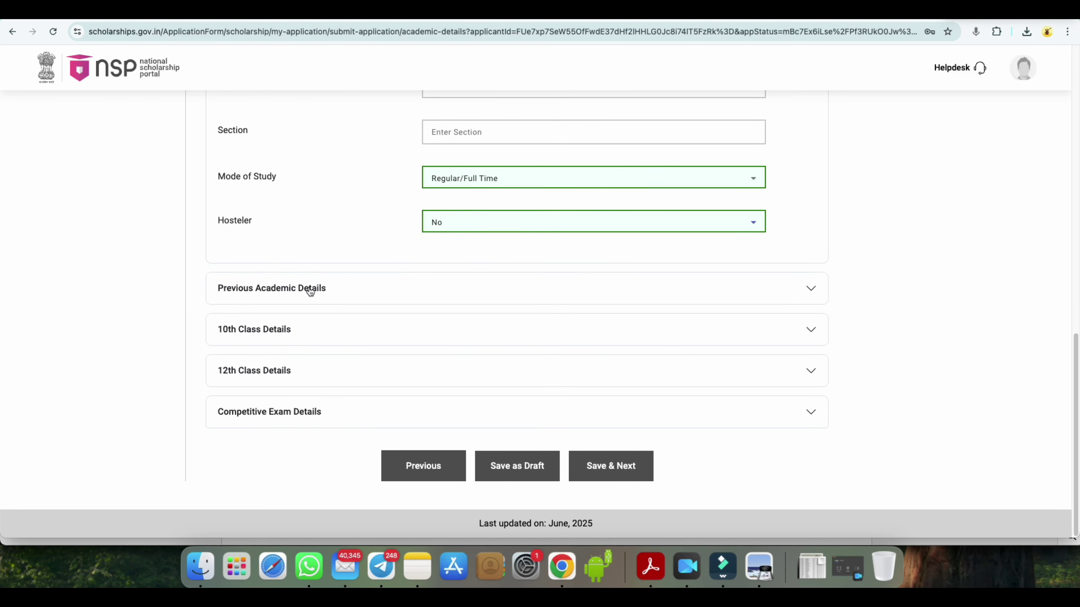
# - Search 'bihar' and choose BIHAR SCHOOL EXAMINATION BOARD as the previous board
pyautogui.click(811, 290)
pyautogui.click(486, 329)
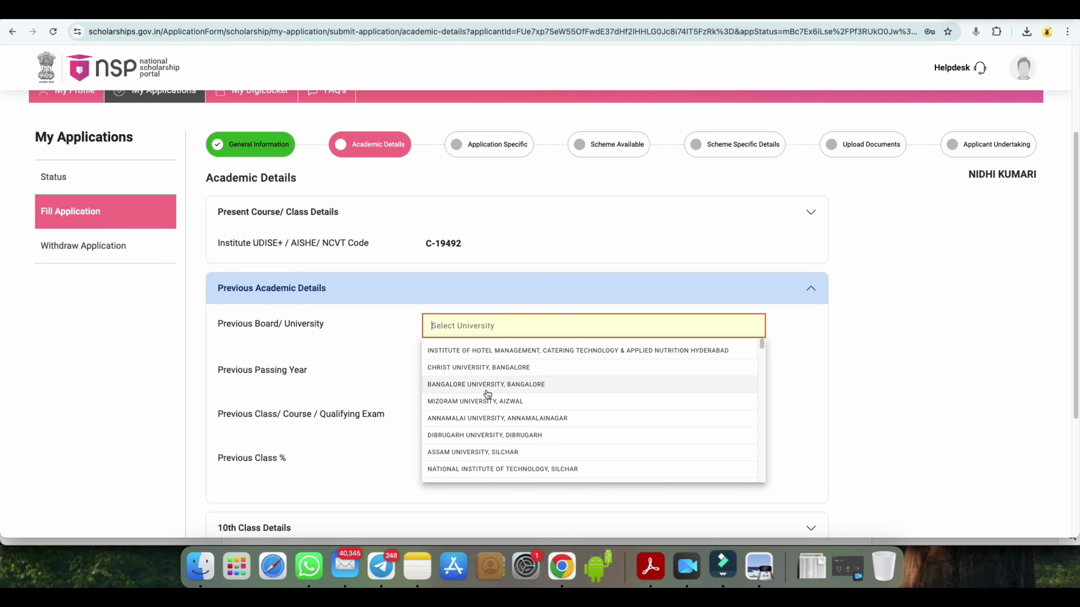
pyautogui.scroll(-2, 489, 410)
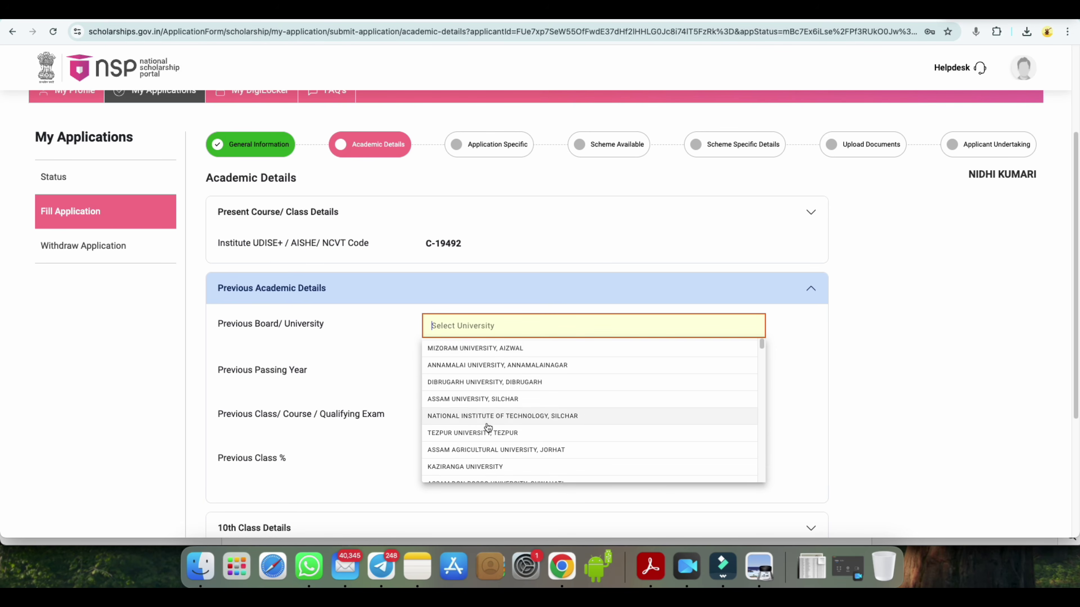
pyautogui.scroll(-2, 488, 428)
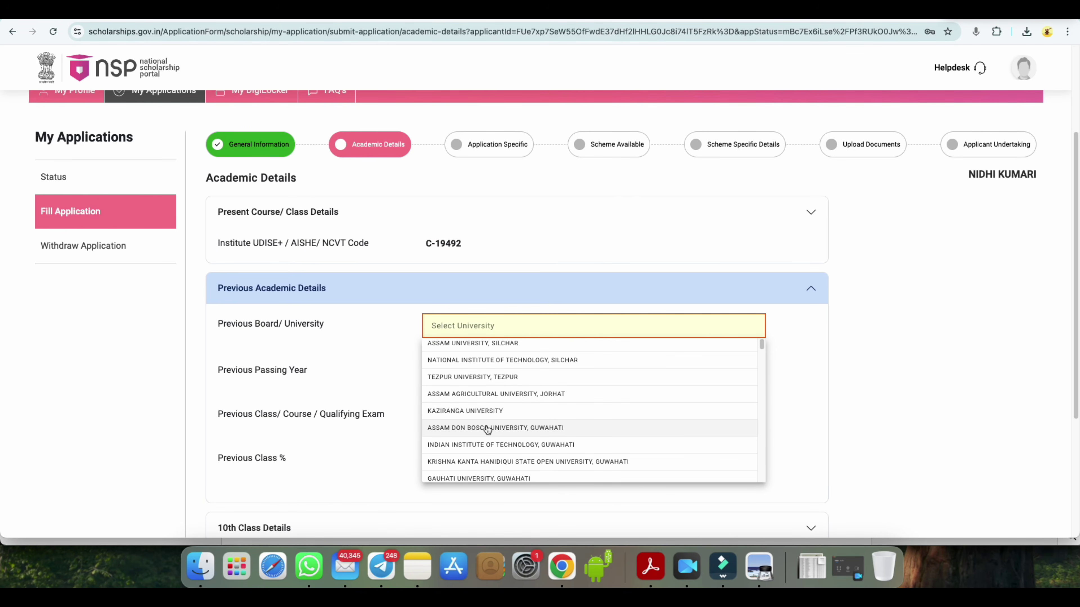
pyautogui.write('bihar')
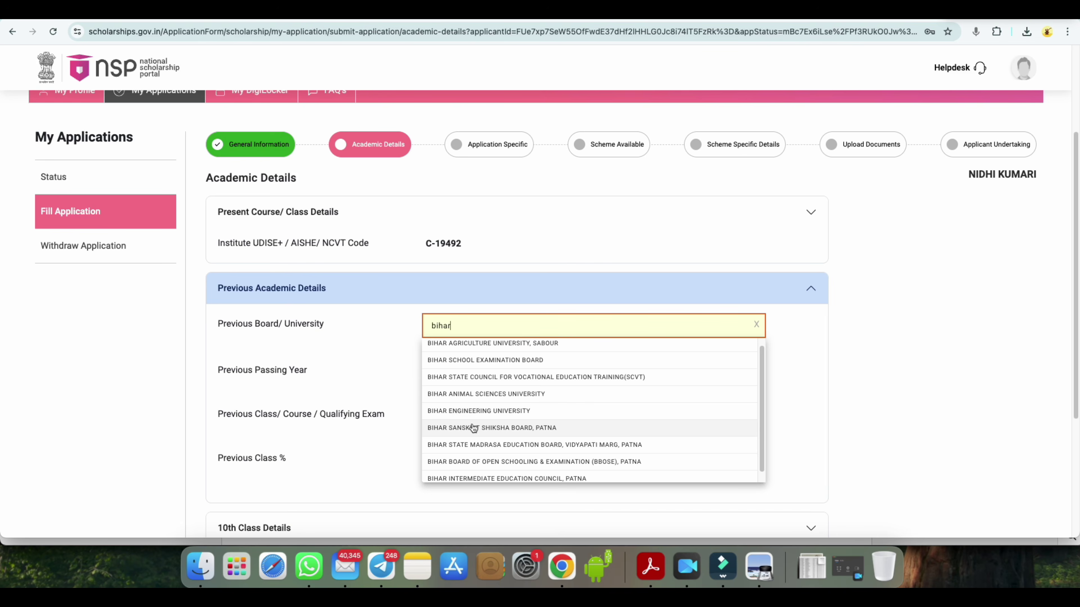
pyautogui.click(497, 361)
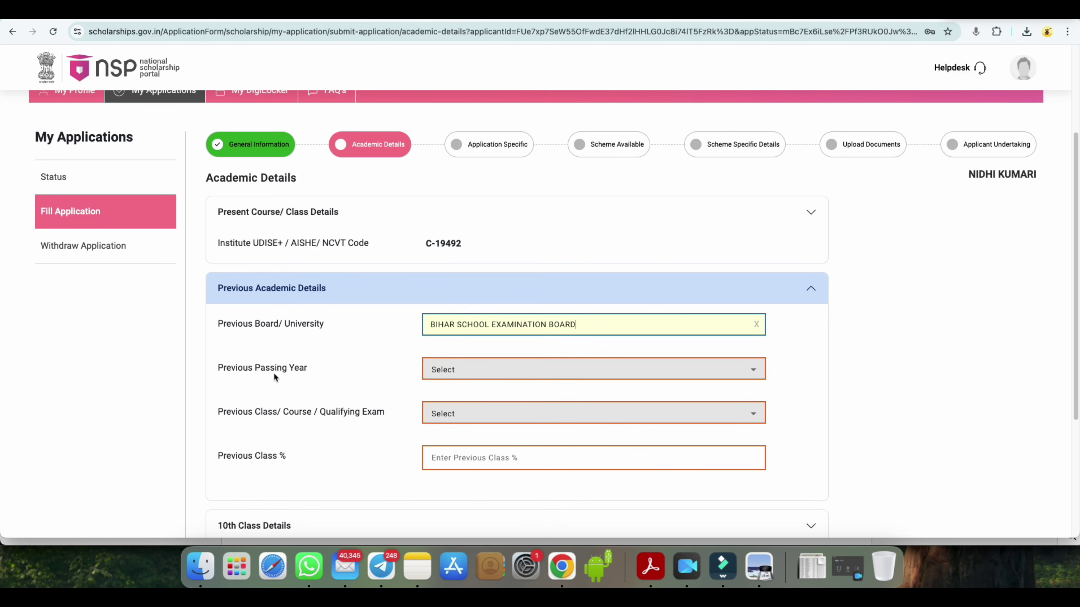
# - Set passing year 2025 and previous class HSC/Intermediate [12th]/Equivalent
pyautogui.click(451, 369)
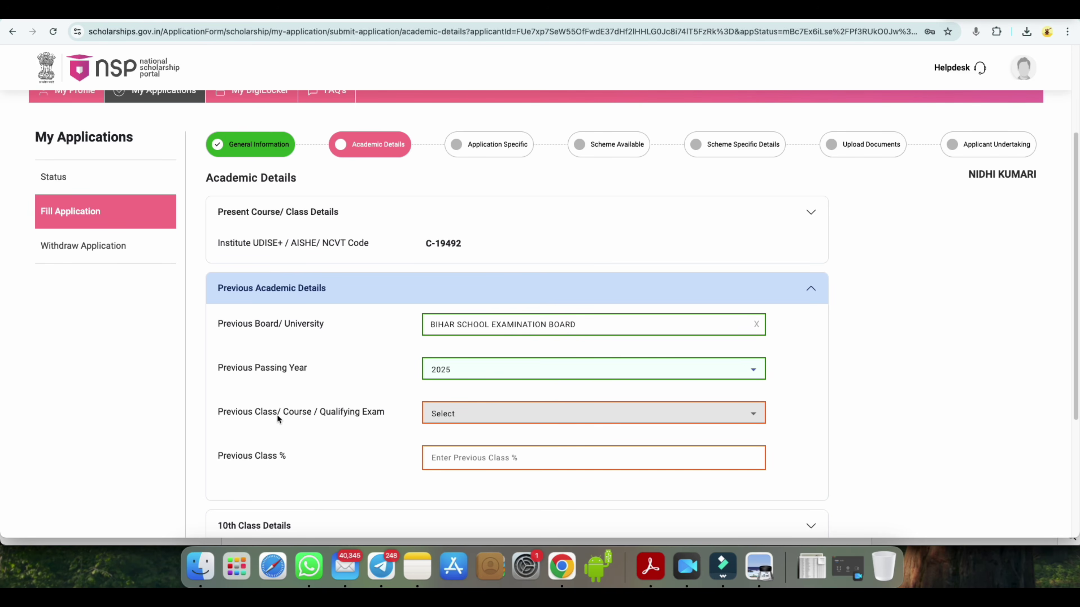
pyautogui.click(458, 414)
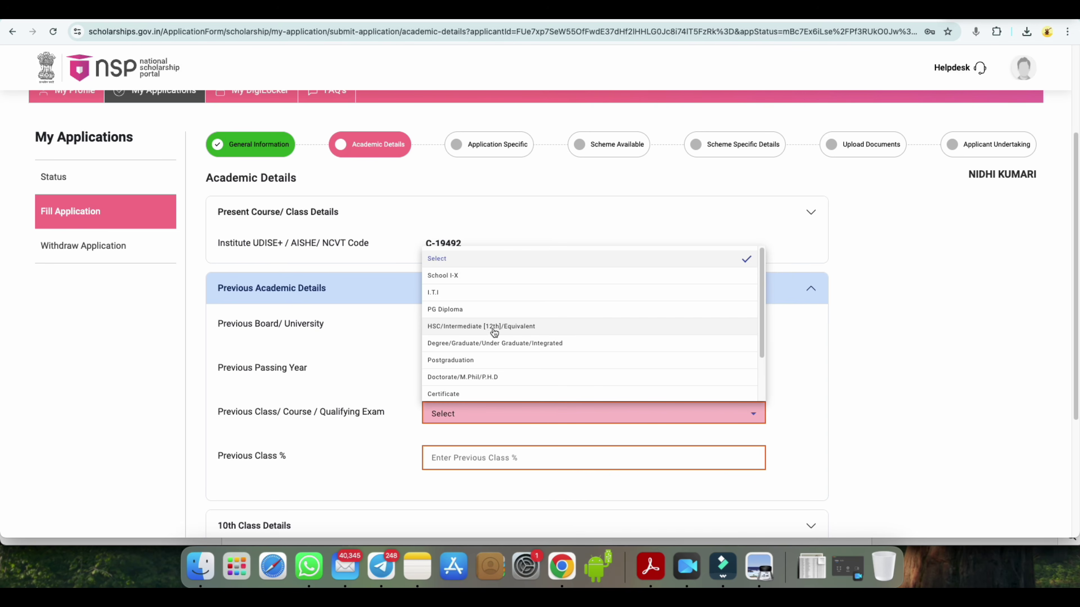
pyautogui.click(491, 331)
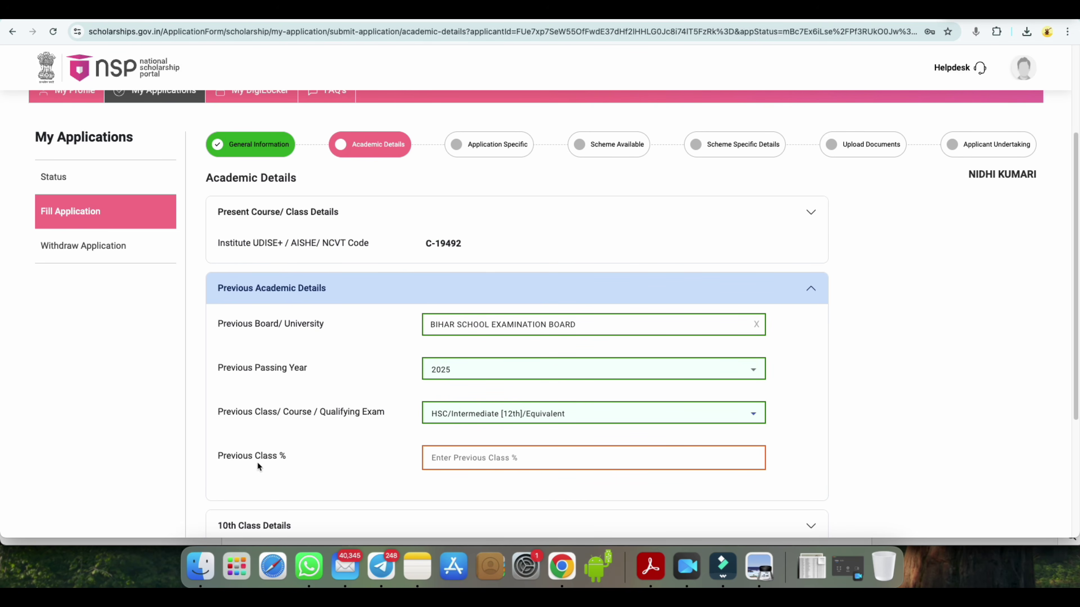
pyautogui.click(493, 462)
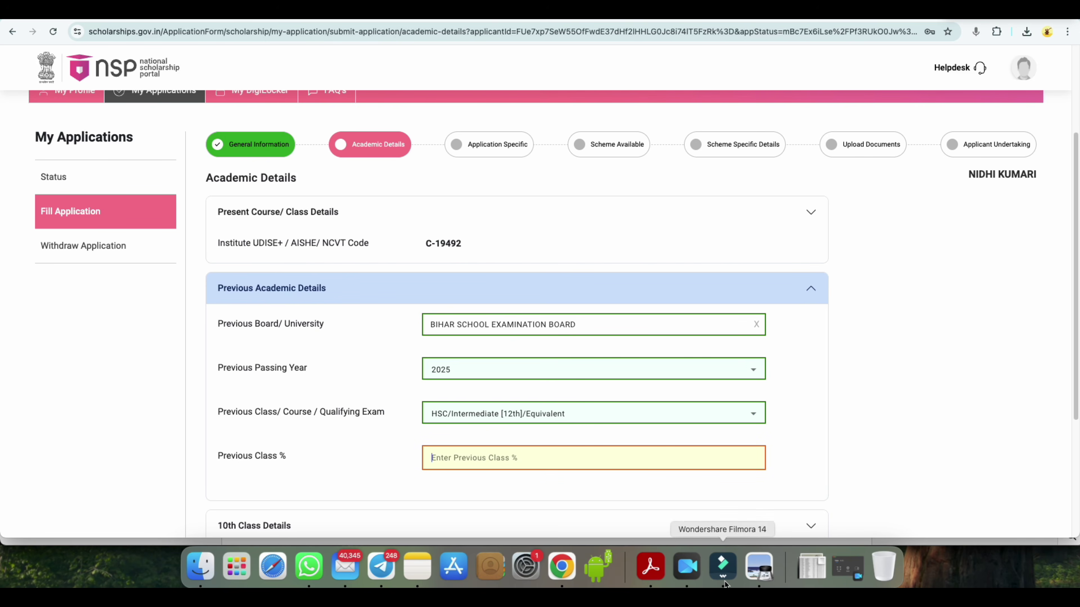
pyautogui.click(650, 566)
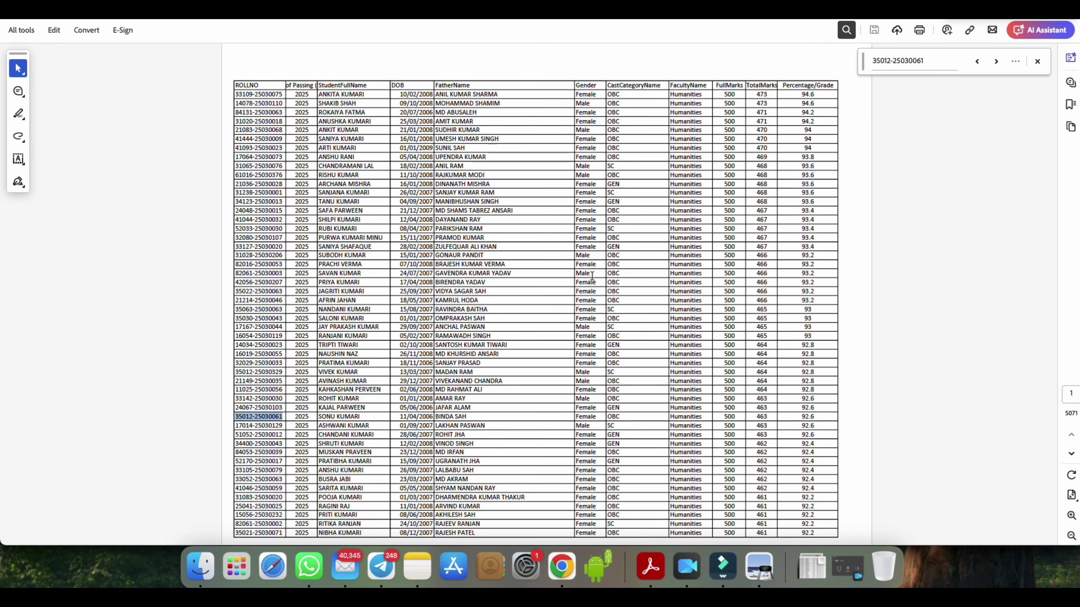
pyautogui.click(807, 94)
pyautogui.moveTo(804, 121); pyautogui.dragTo(809, 121)
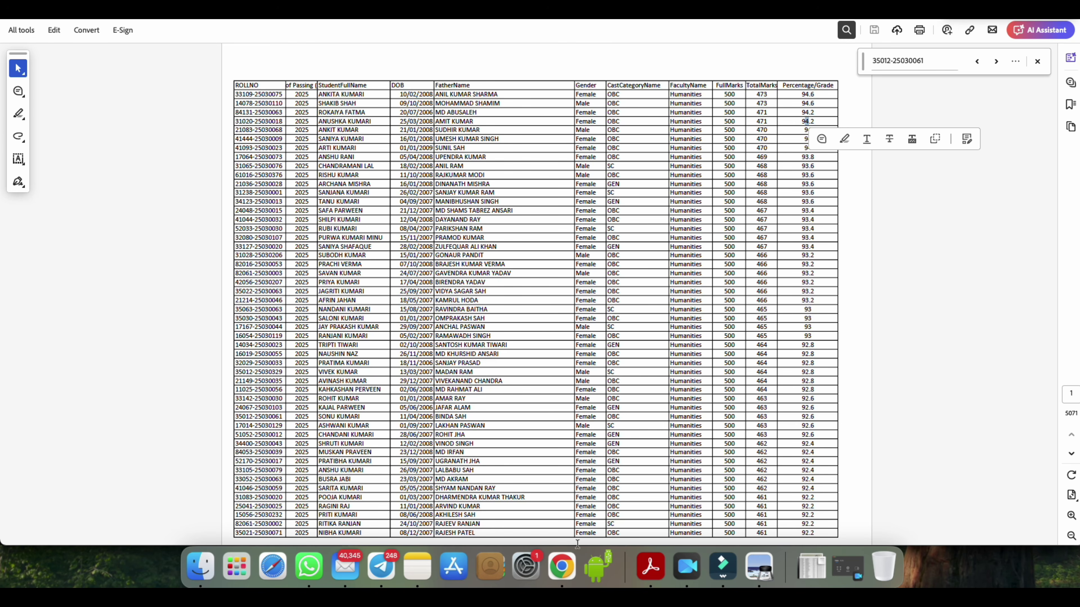
pyautogui.click(562, 566)
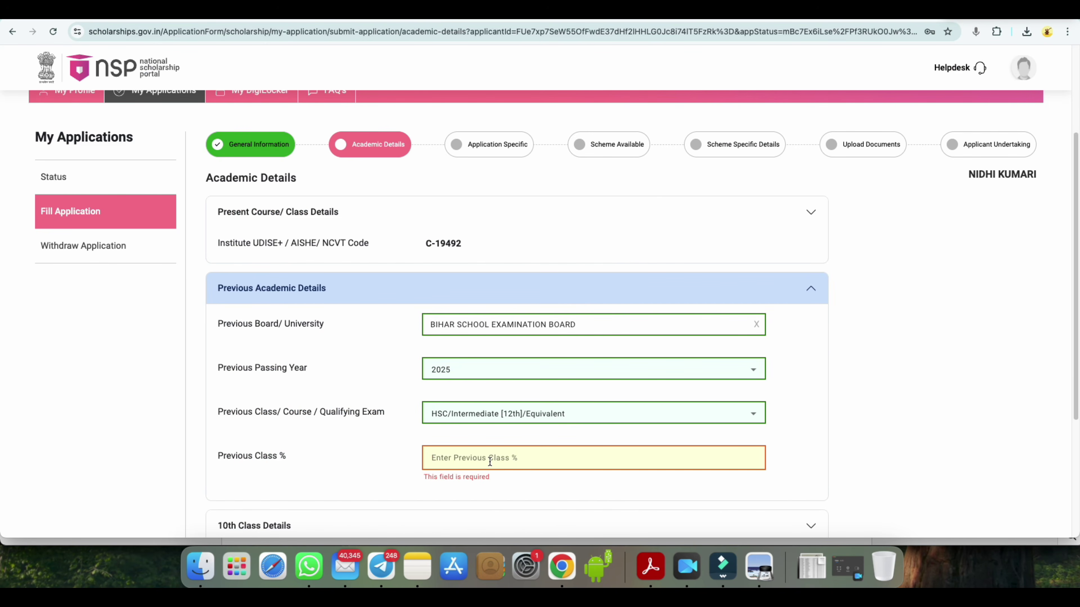
# - Finish the previous academic entry with 88, then expand the 10th Class Details section
pyautogui.write('88')
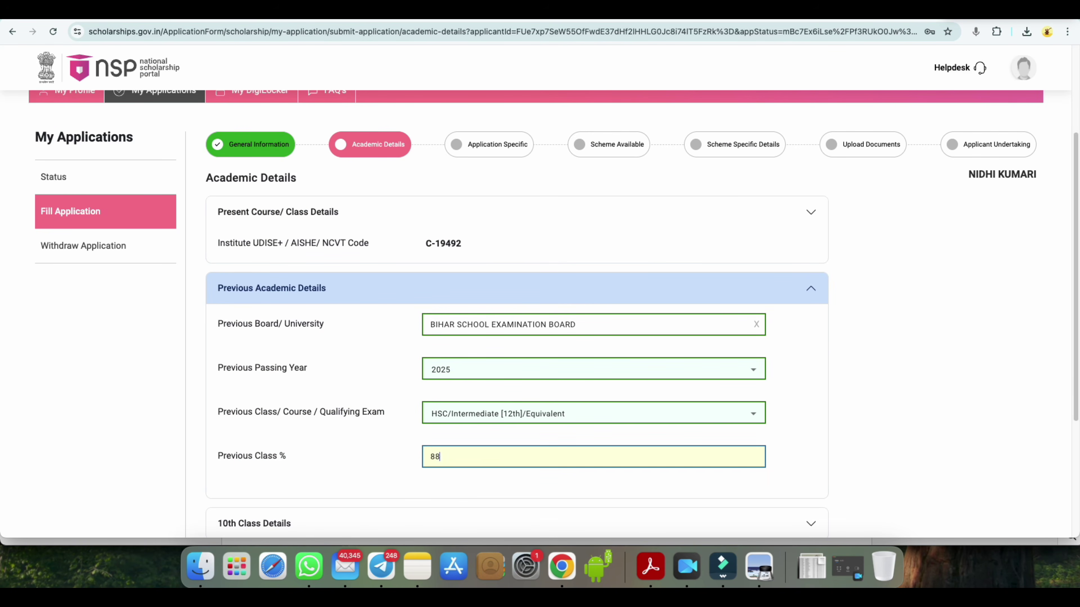
pyautogui.scroll(-3, 514, 414)
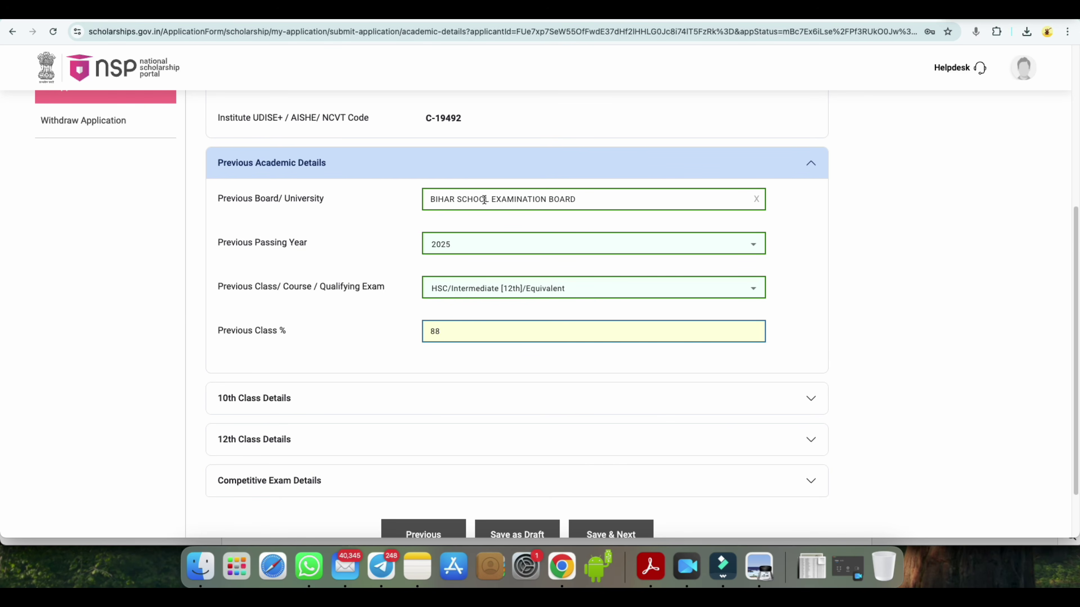
pyautogui.scroll(-2, 516, 296)
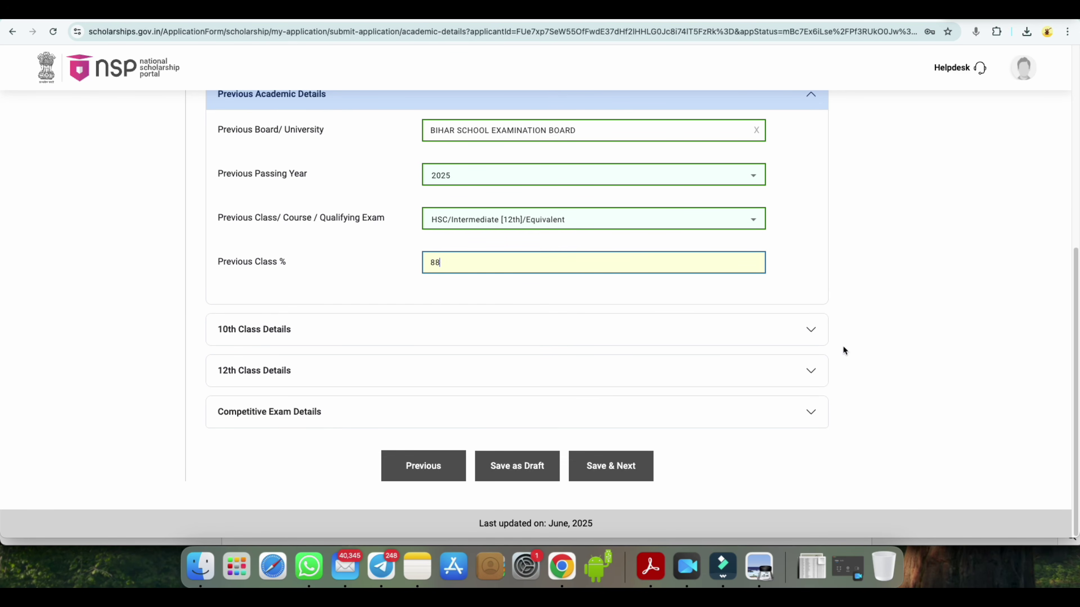
pyautogui.click(811, 330)
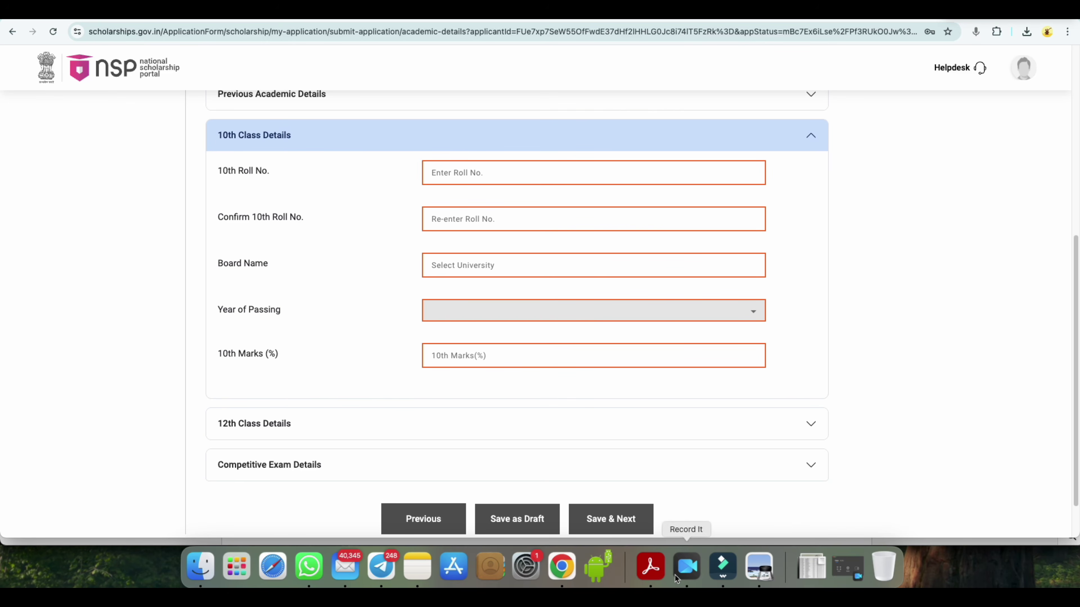
# - Copy the first ROLLNO value from the Acrobat results table and return to Chrome
pyautogui.click(650, 566)
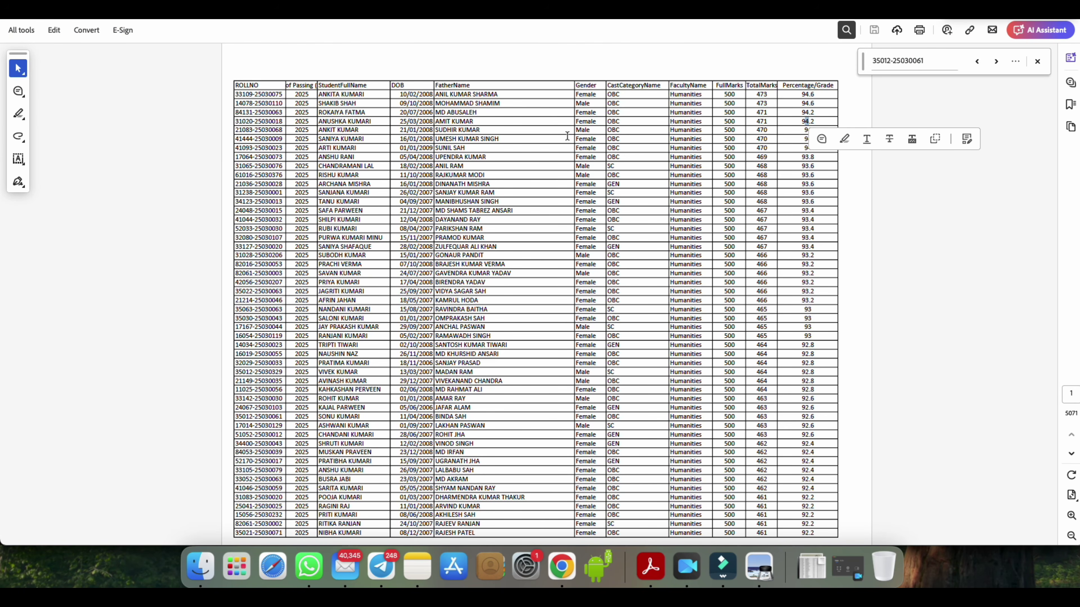
pyautogui.moveTo(237, 85); pyautogui.dragTo(283, 95)
pyautogui.click(247, 96)
pyautogui.click(241, 97)
pyautogui.rightClick(275, 94)
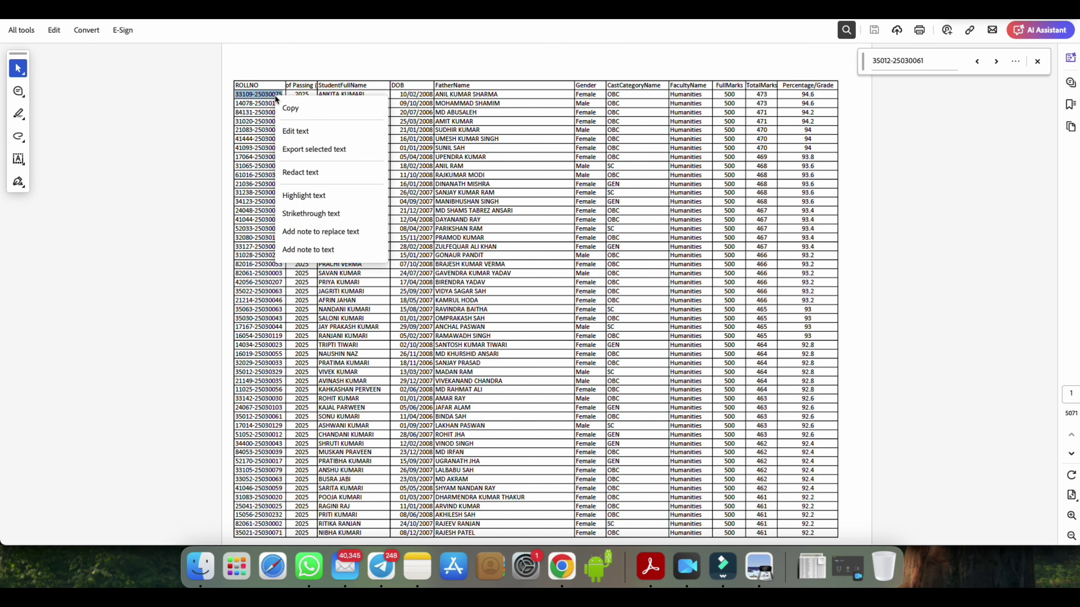
pyautogui.click(284, 105)
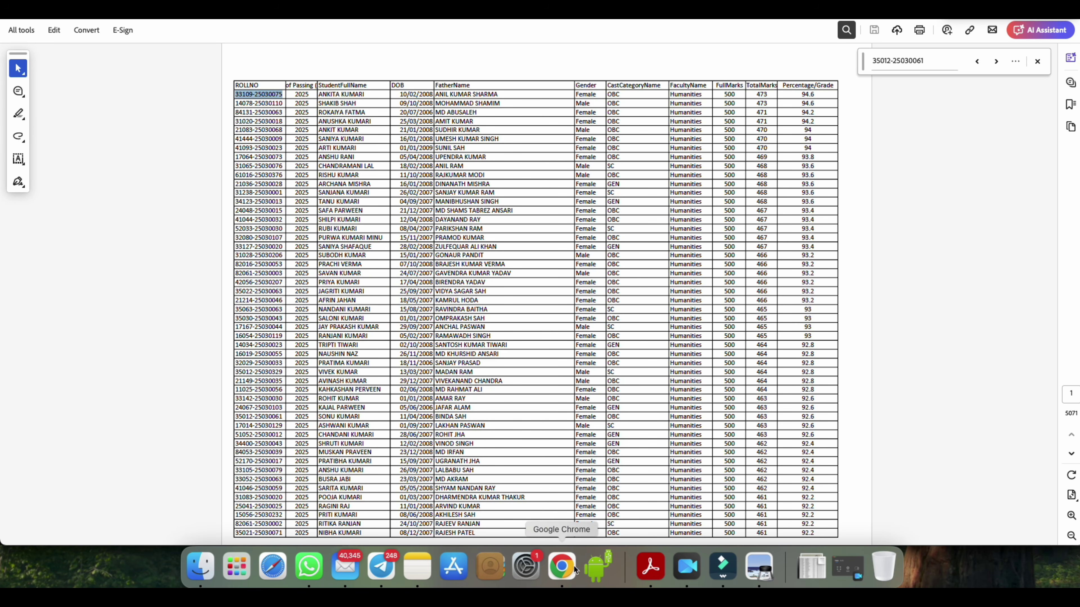
pyautogui.click(561, 566)
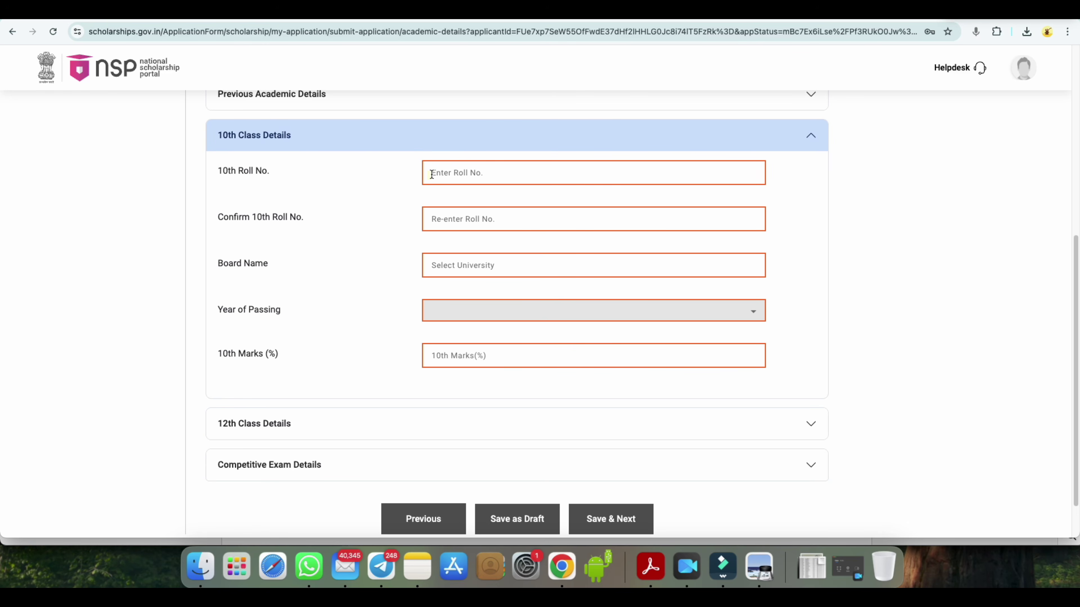
# - Enter the 10th roll number and pick BIHAR SCHOOL EXAMINATION BOARD as the board
pyautogui.click(432, 175)
pyautogui.write('1234')
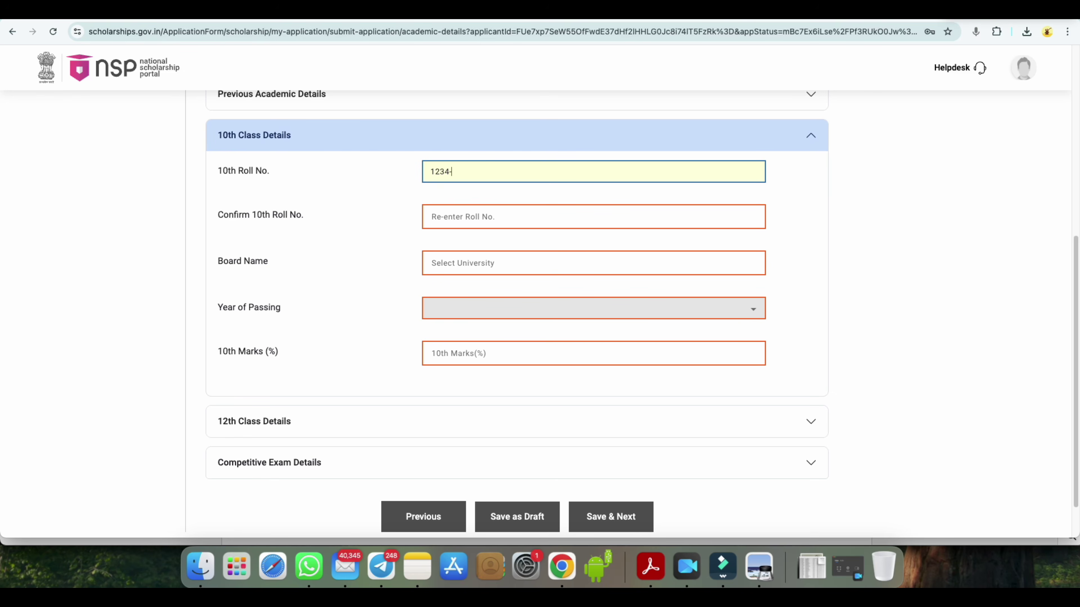
pyautogui.write('-25252')
pyautogui.click(458, 268)
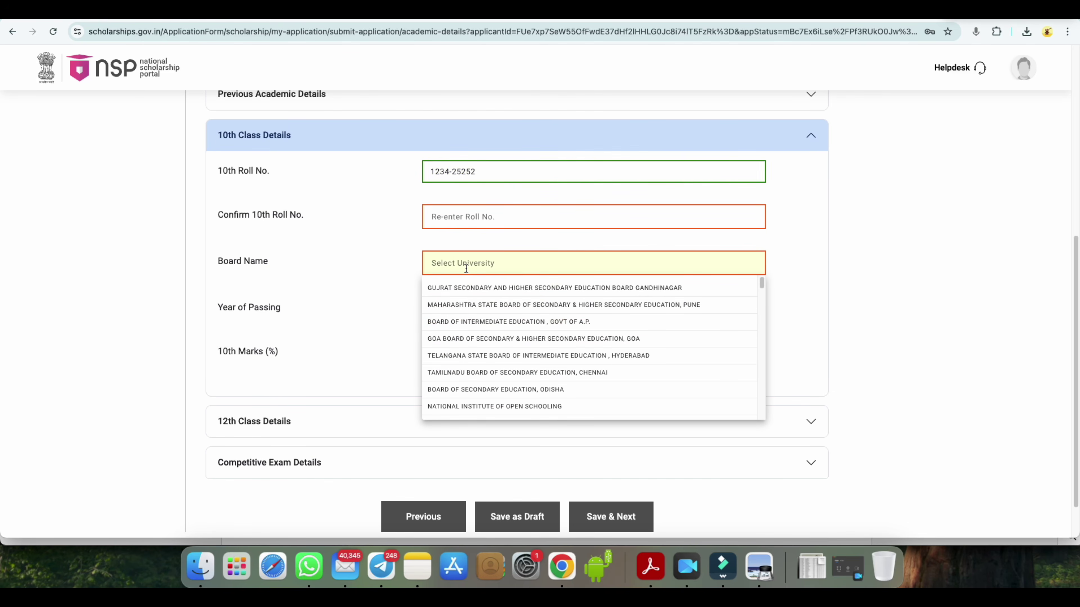
pyautogui.write('bihar')
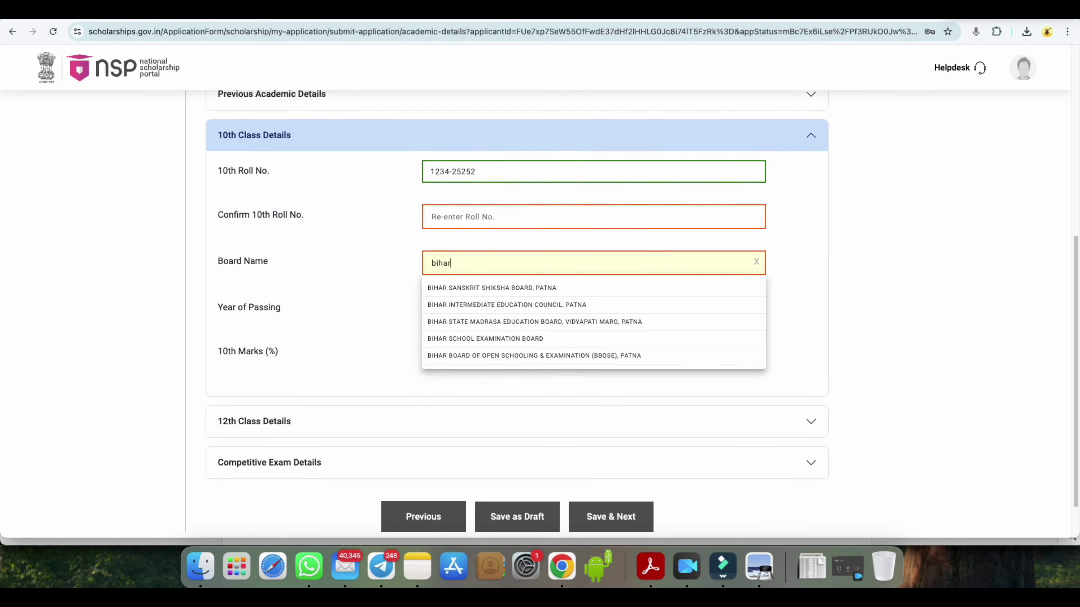
pyautogui.click(515, 340)
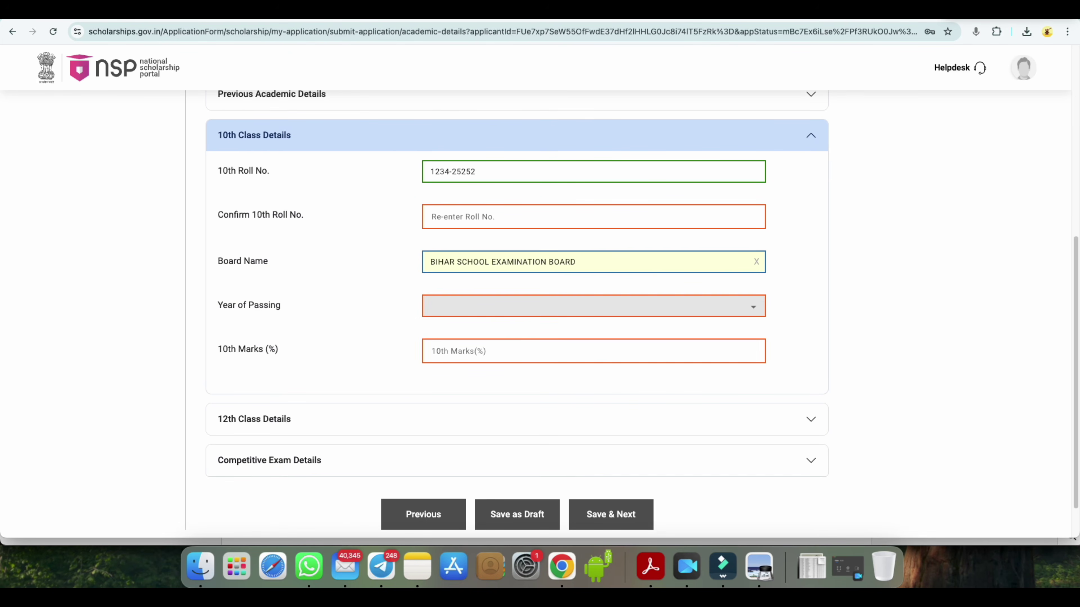
pyautogui.click(990, 19)
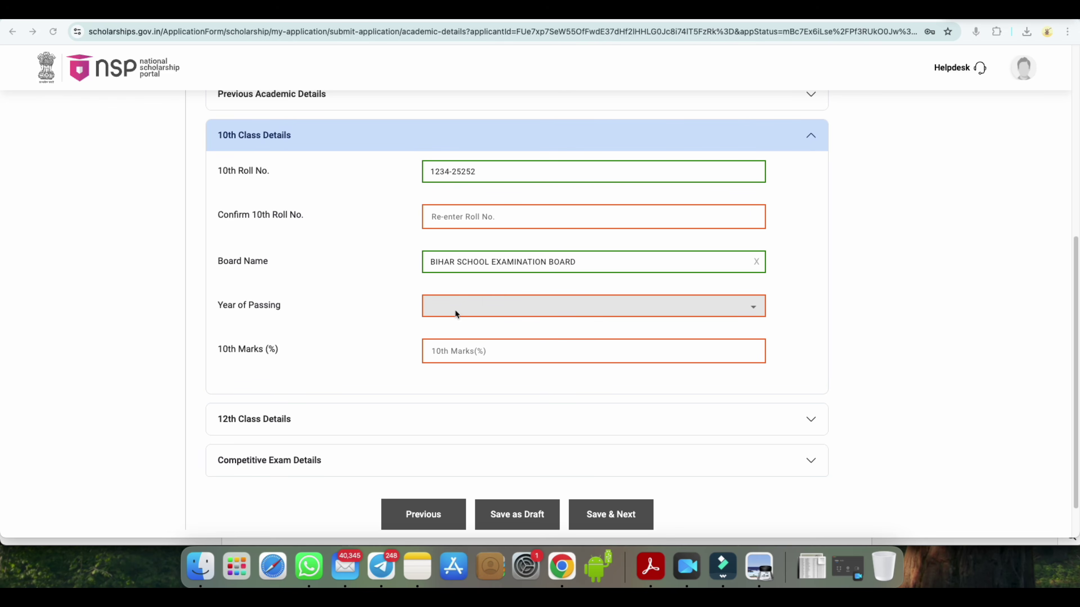
# - Set the 10th year of passing to 2023 and the marks to 80
pyautogui.click(752, 310)
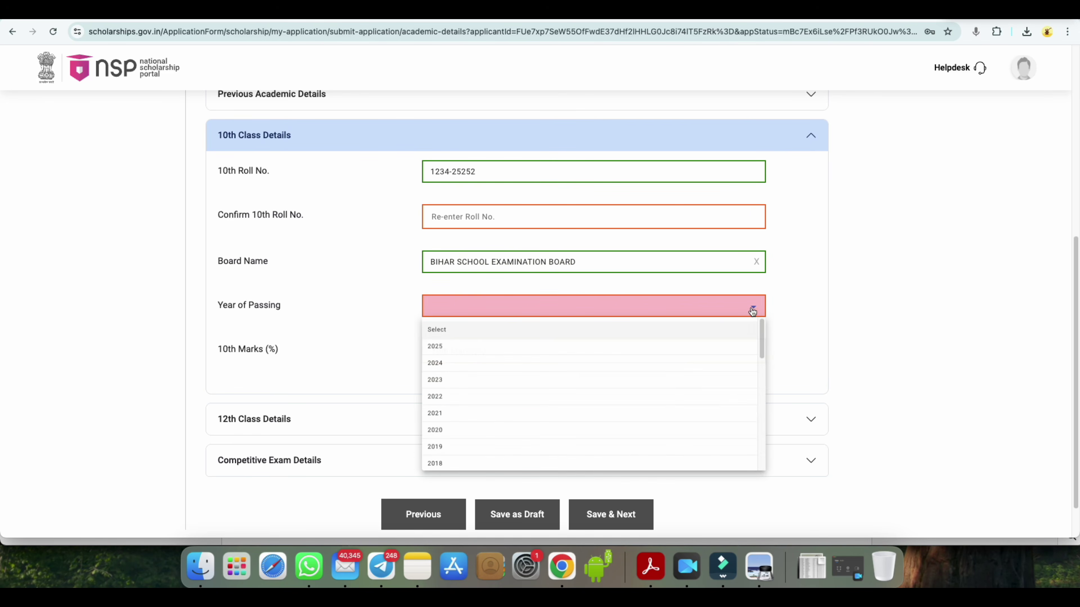
pyautogui.click(458, 380)
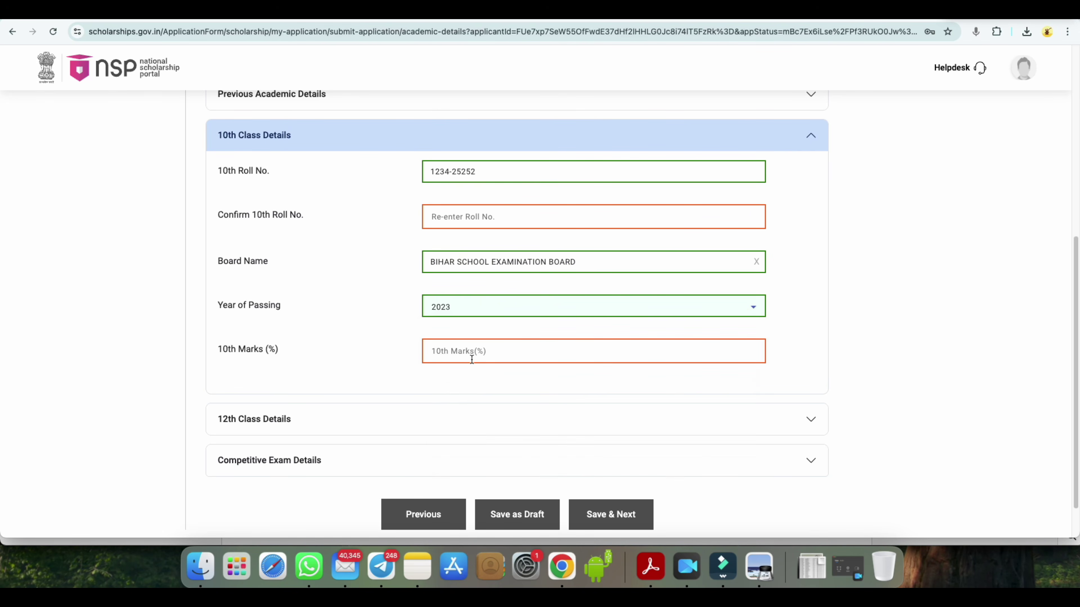
pyautogui.click(450, 347)
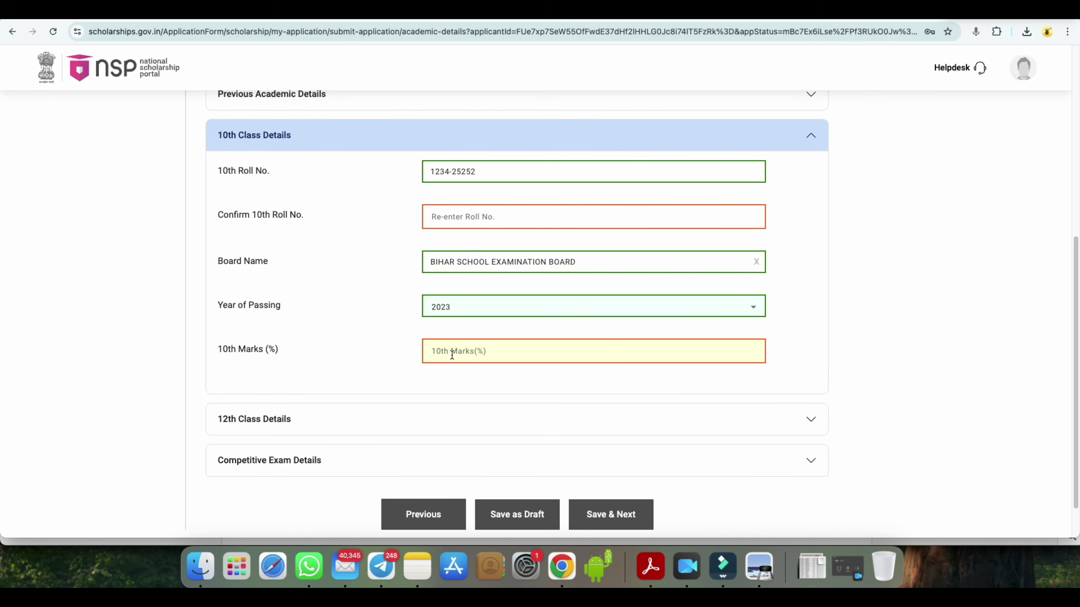
pyautogui.write('80')
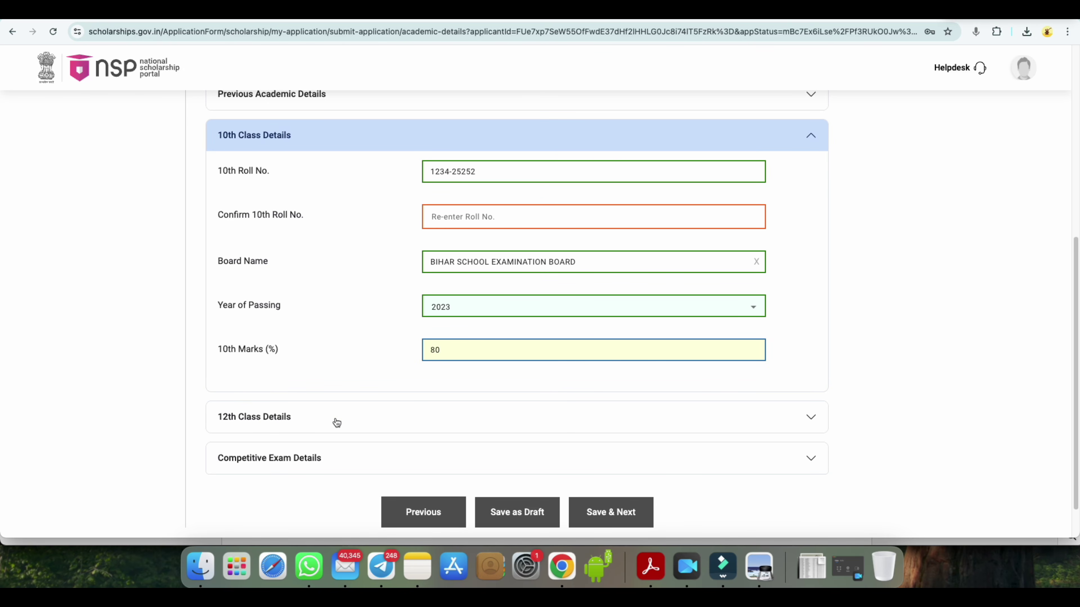
pyautogui.scroll(3, 335, 421)
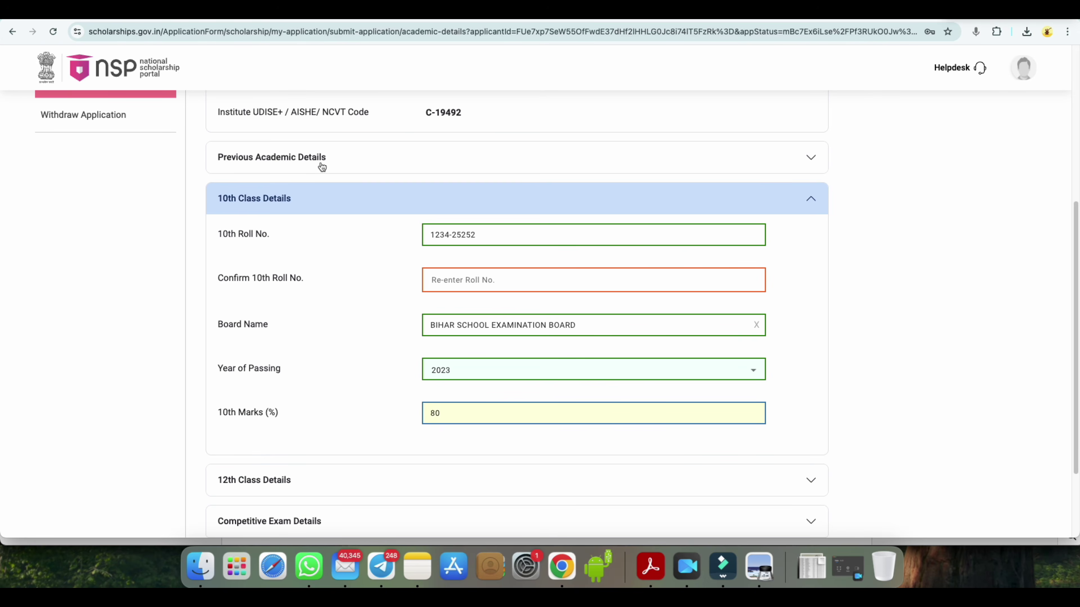
pyautogui.scroll(-4, 371, 263)
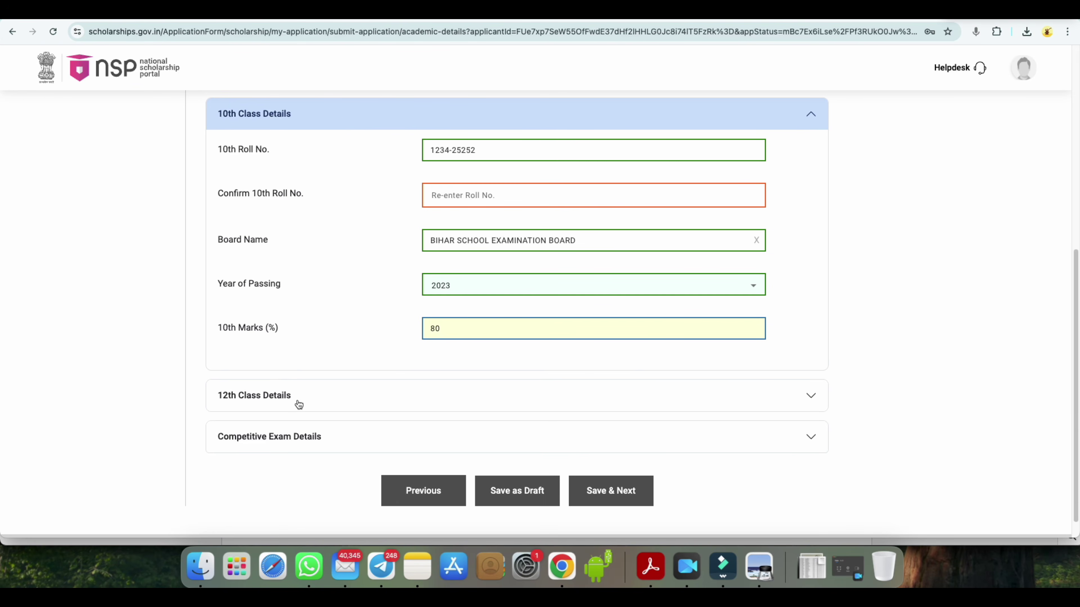
# - Expand 12th Class Details, enter the 12th roll number and confirm it
pyautogui.click(808, 397)
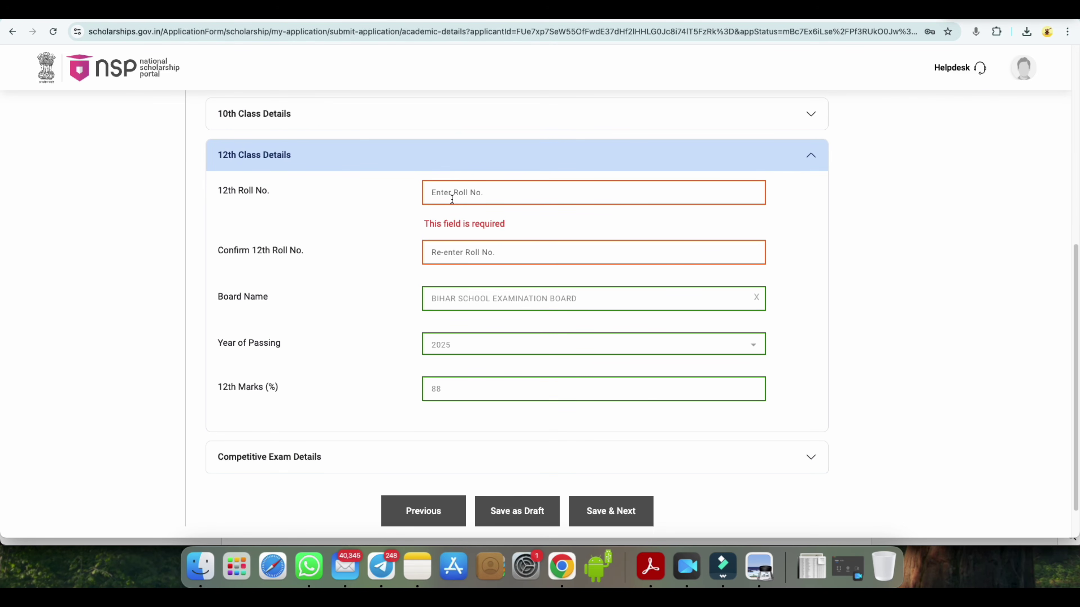
pyautogui.click(650, 565)
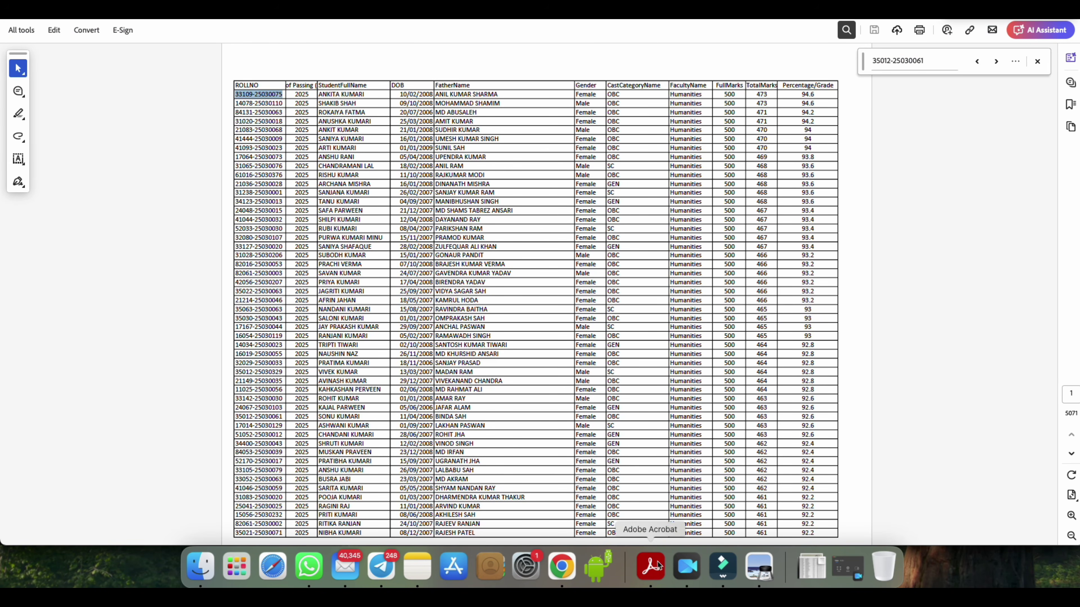
pyautogui.click(561, 566)
pyautogui.click(442, 192)
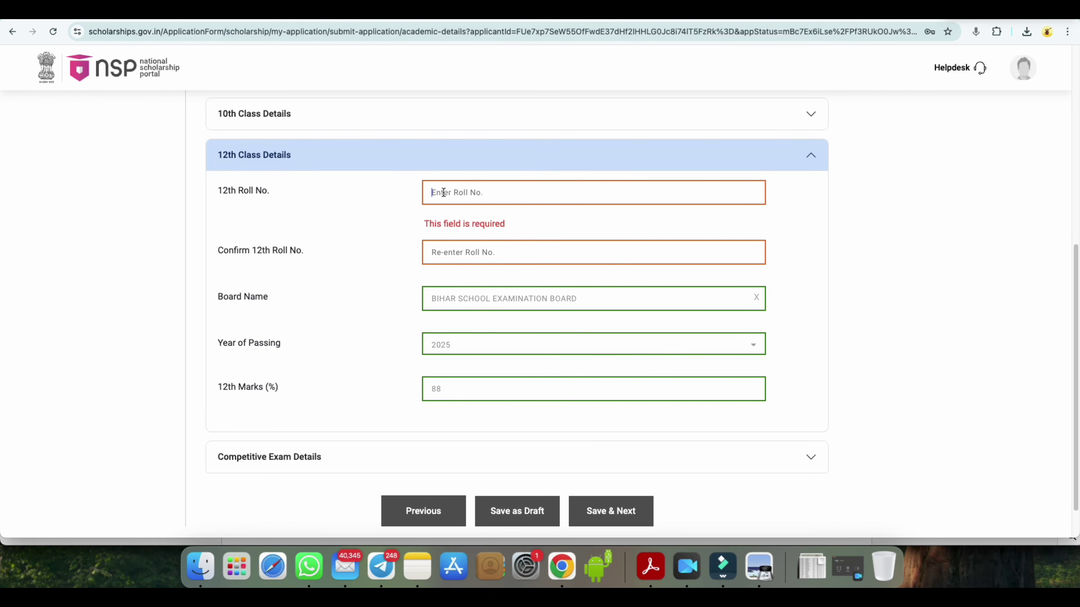
pyautogui.write('123456')
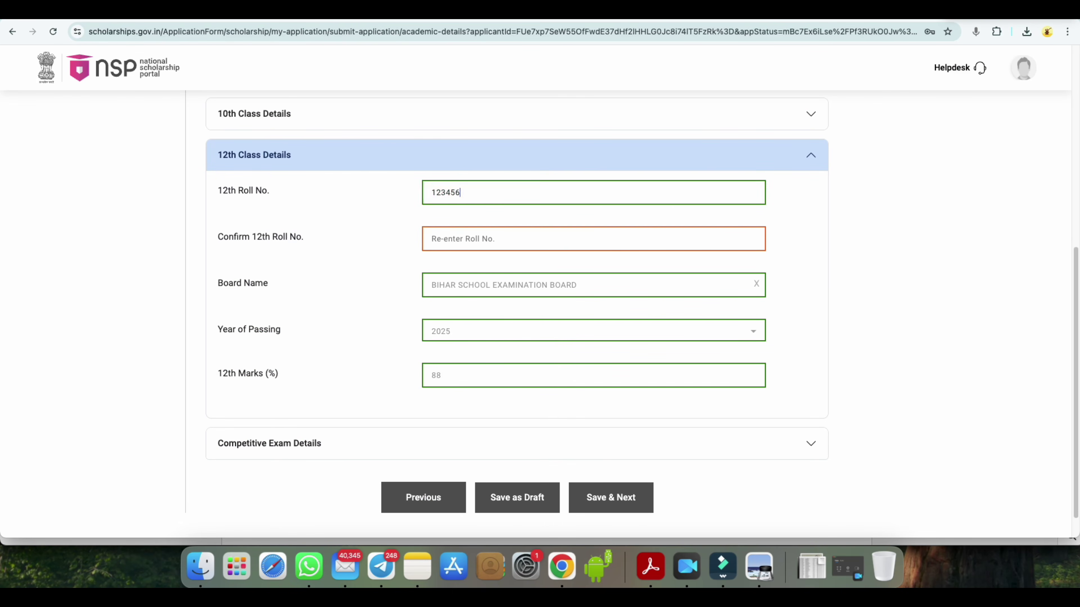
pyautogui.write('-')
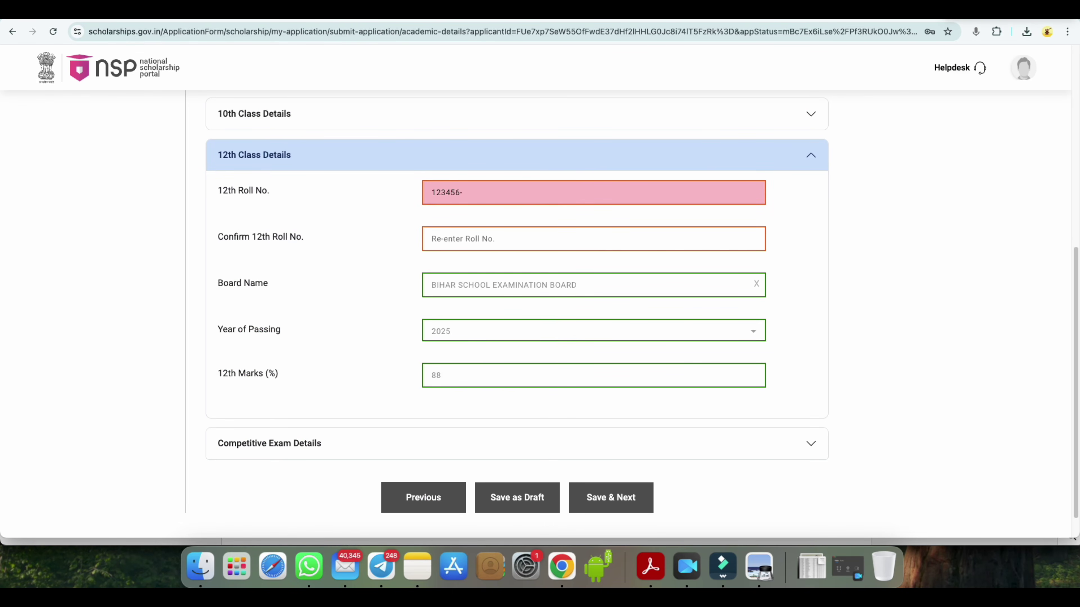
pyautogui.write('2525252')
pyautogui.click(473, 284)
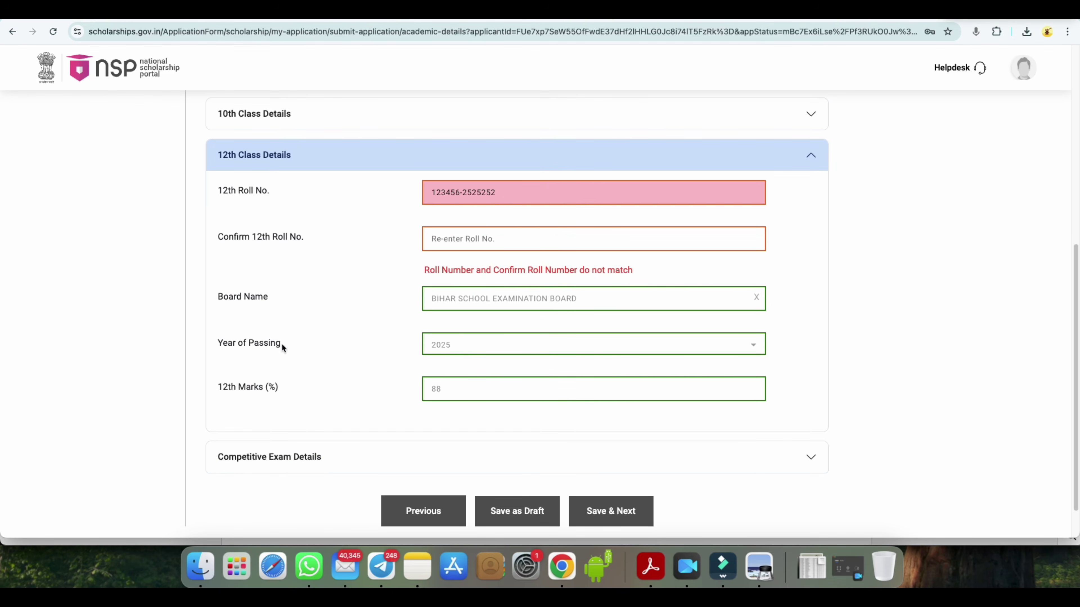
pyautogui.click(459, 345)
pyautogui.scroll(-1, 518, 391)
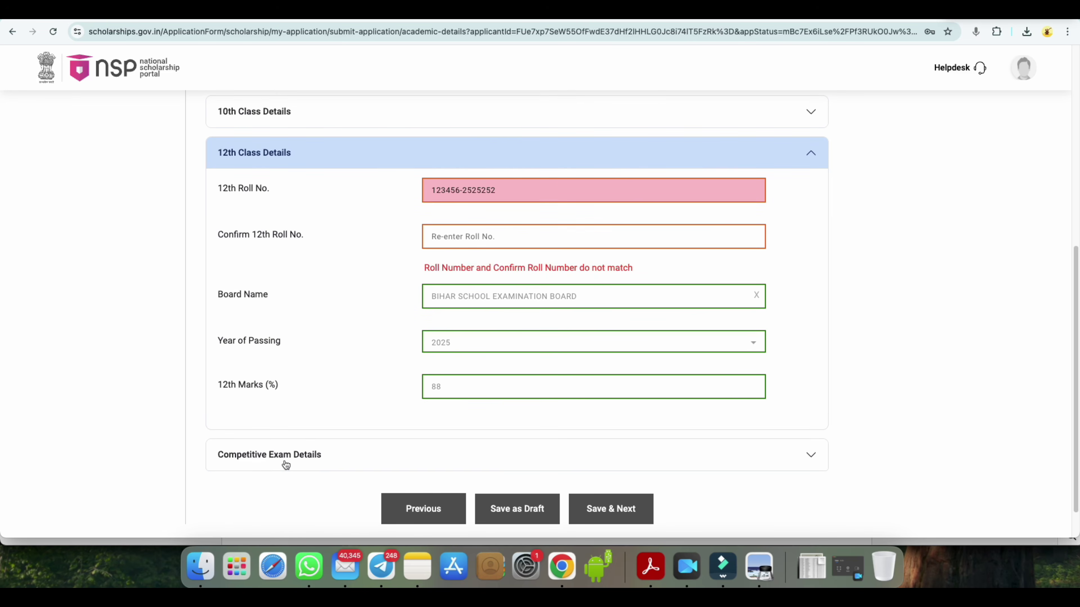
# - Expand Competitive Exam Details, leave Qualified Competitive Exam unselected, and collapse the section
pyautogui.click(810, 458)
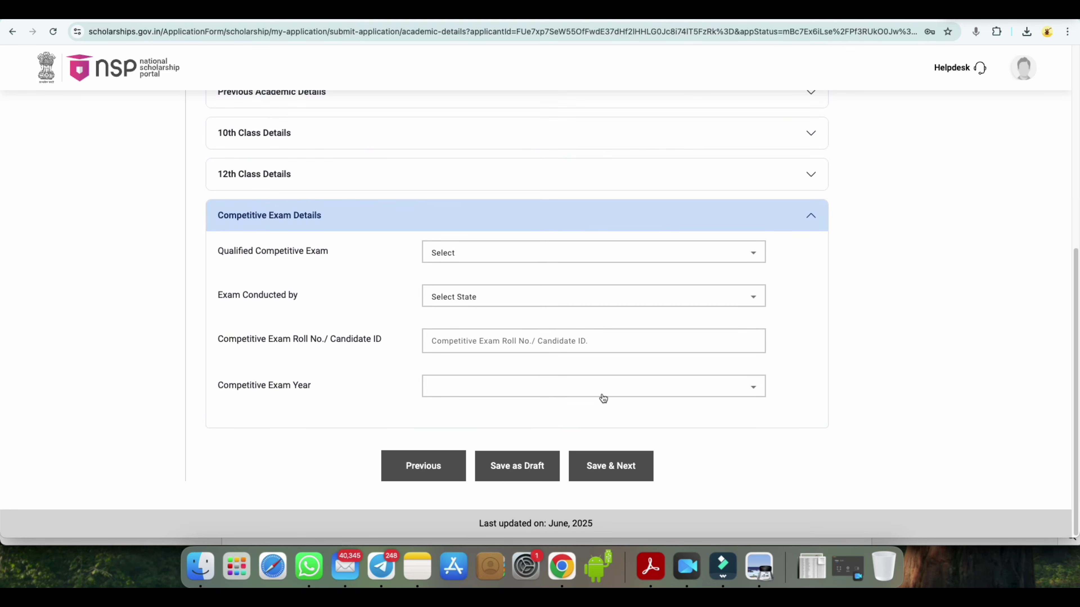
pyautogui.click(447, 252)
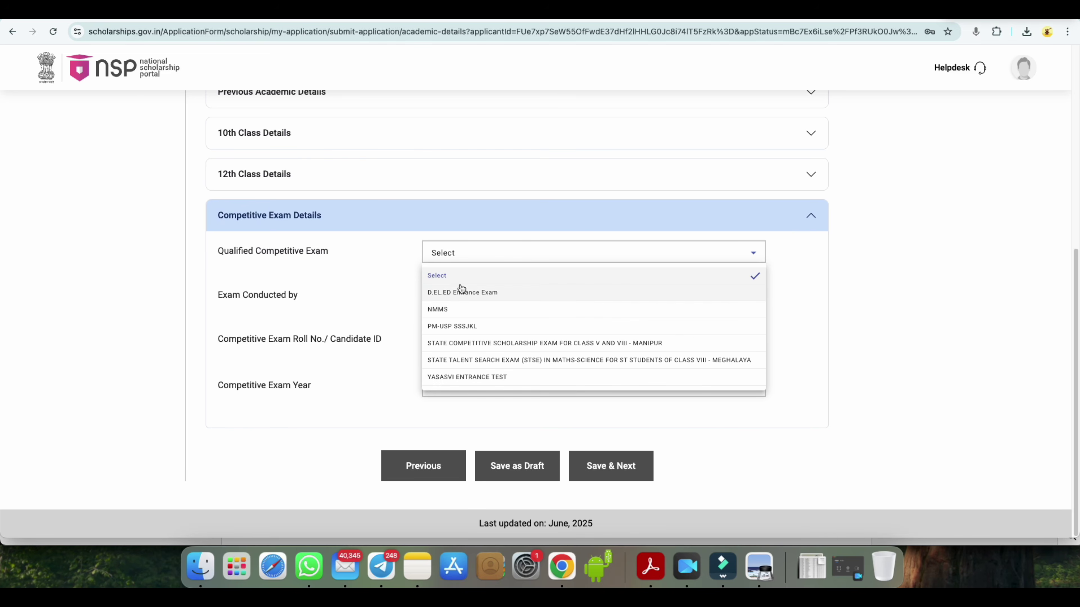
pyautogui.click(389, 255)
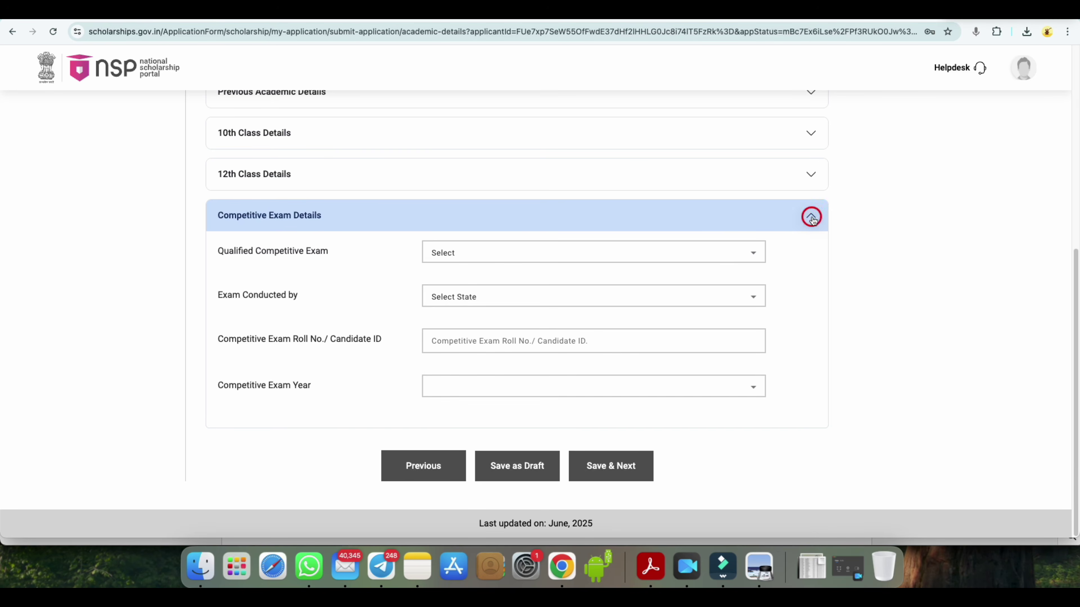
pyautogui.click(810, 215)
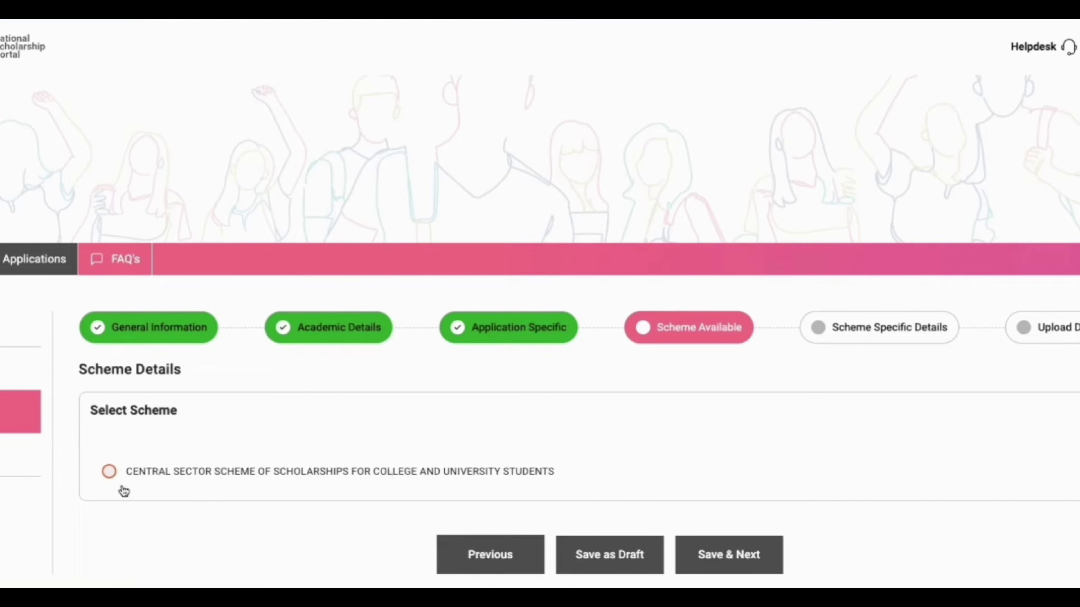
# - Select the Central Sector scholarship scheme and save the choice
pyautogui.click(110, 472)
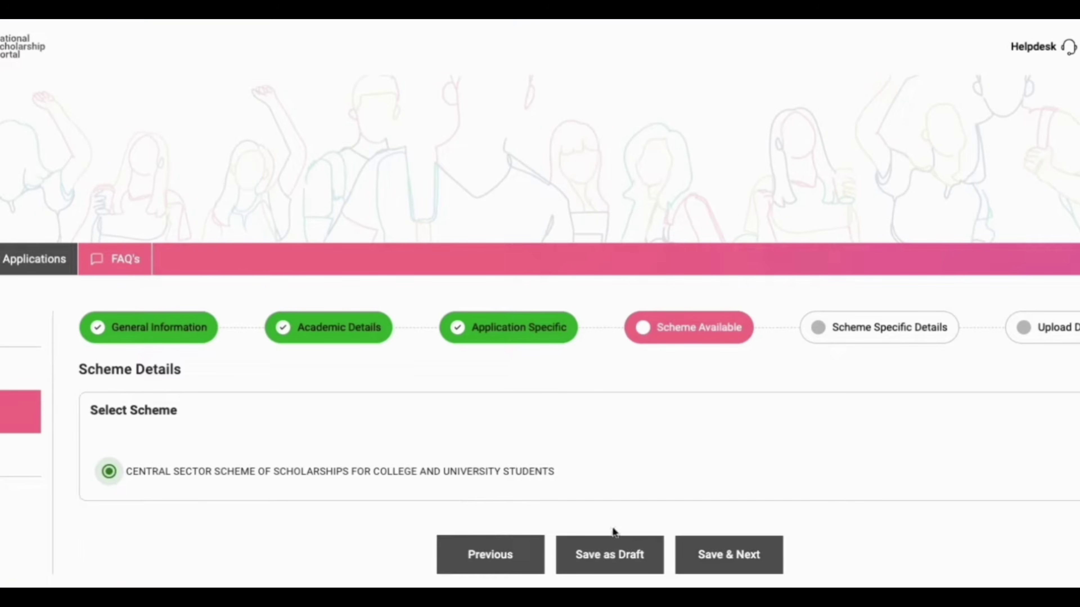
pyautogui.click(716, 556)
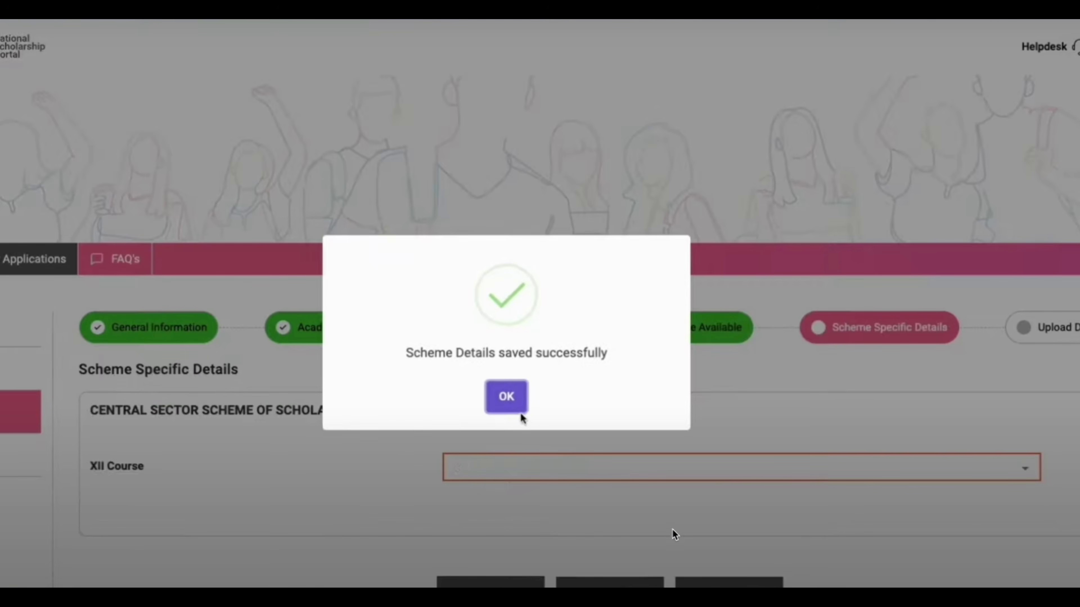
pyautogui.click(510, 400)
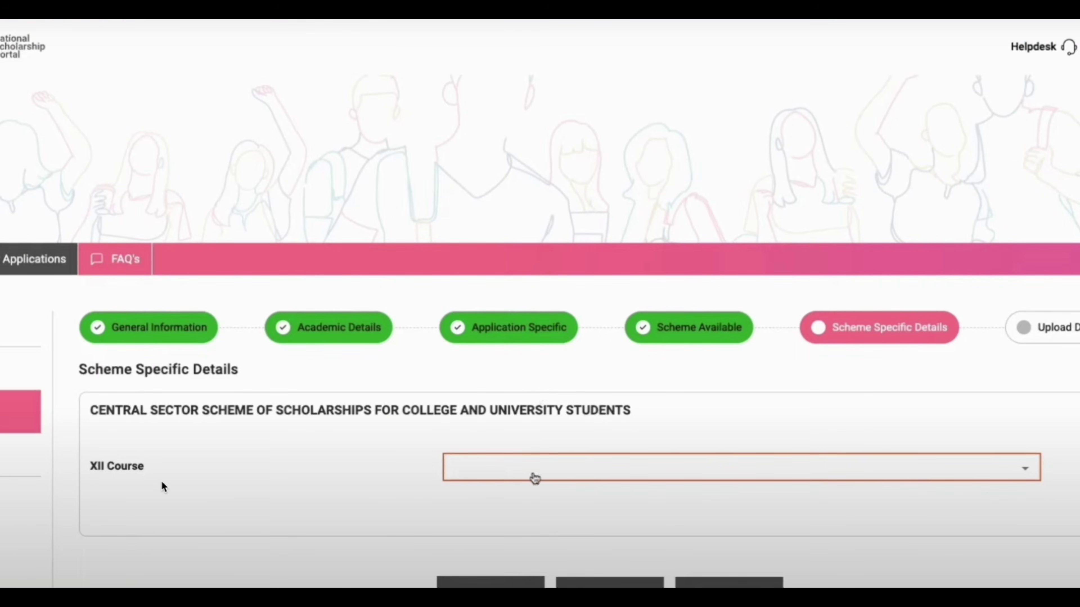
# - Set XII Course to XII-SCIENCE and save the scheme-specific details
pyautogui.click(1019, 470)
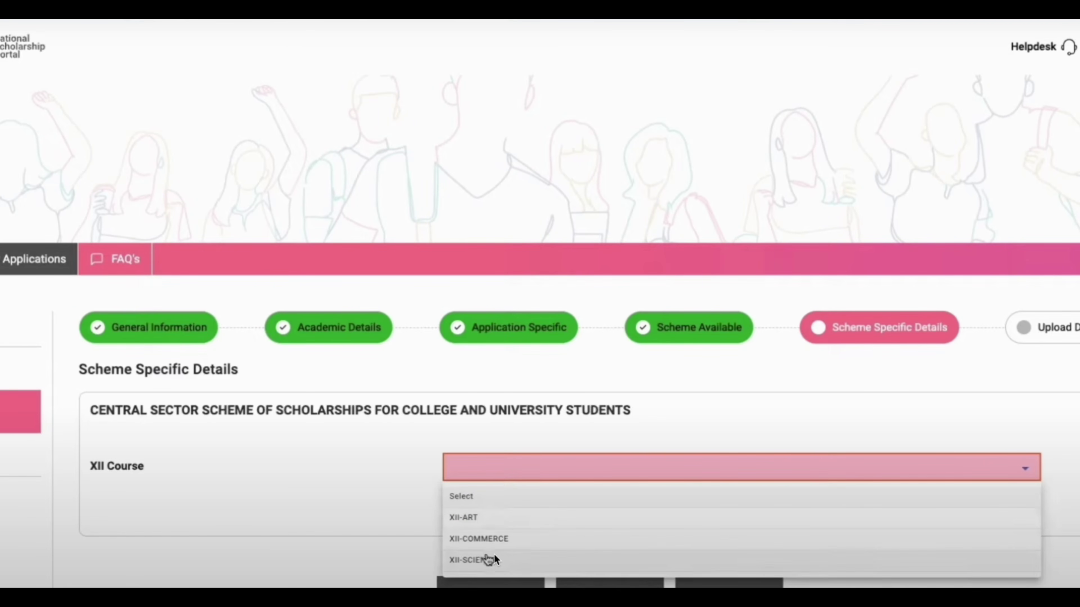
pyautogui.click(489, 560)
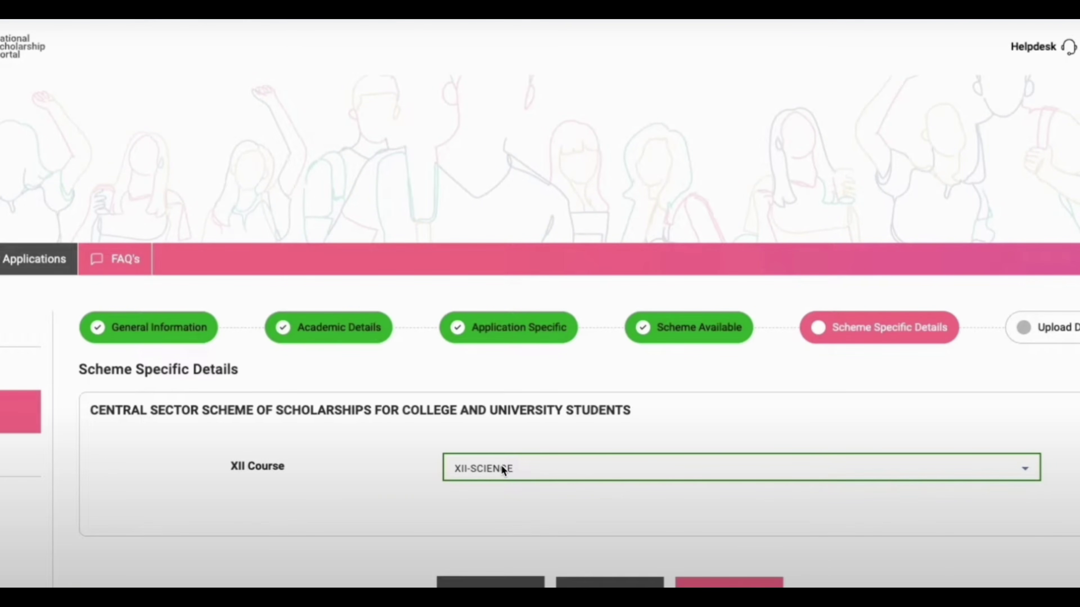
pyautogui.click(697, 581)
pyautogui.click(505, 395)
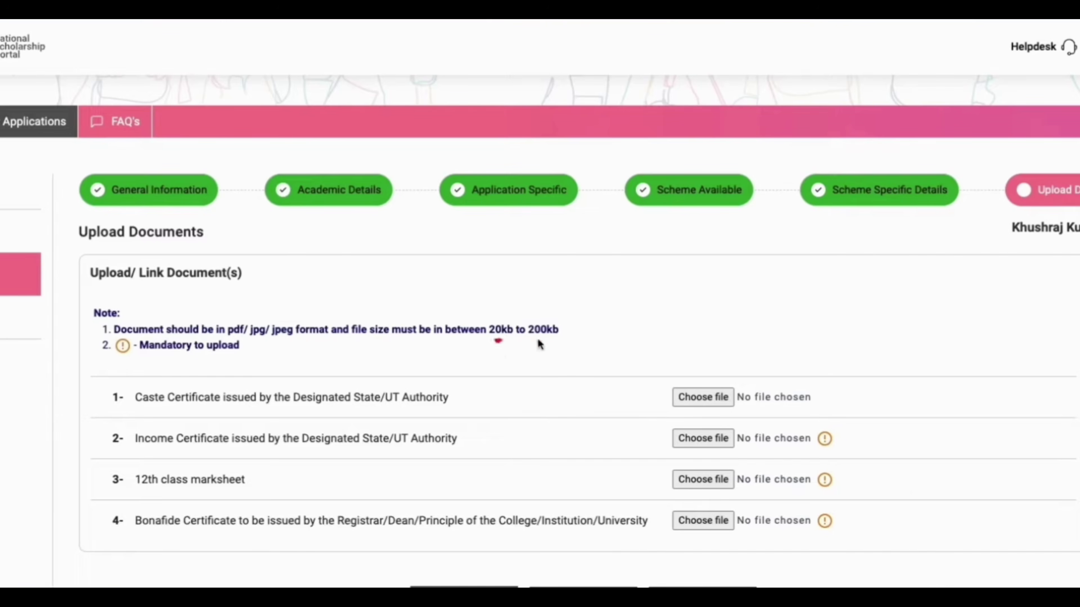
pyautogui.moveTo(535, 340); pyautogui.dragTo(546, 339)
pyautogui.moveTo(227, 335); pyautogui.dragTo(281, 340)
pyautogui.moveTo(450, 402)
pyautogui.mouseDown()
pyautogui.moveTo(476, 401)
pyautogui.moveTo(477, 411)
pyautogui.mouseUp()
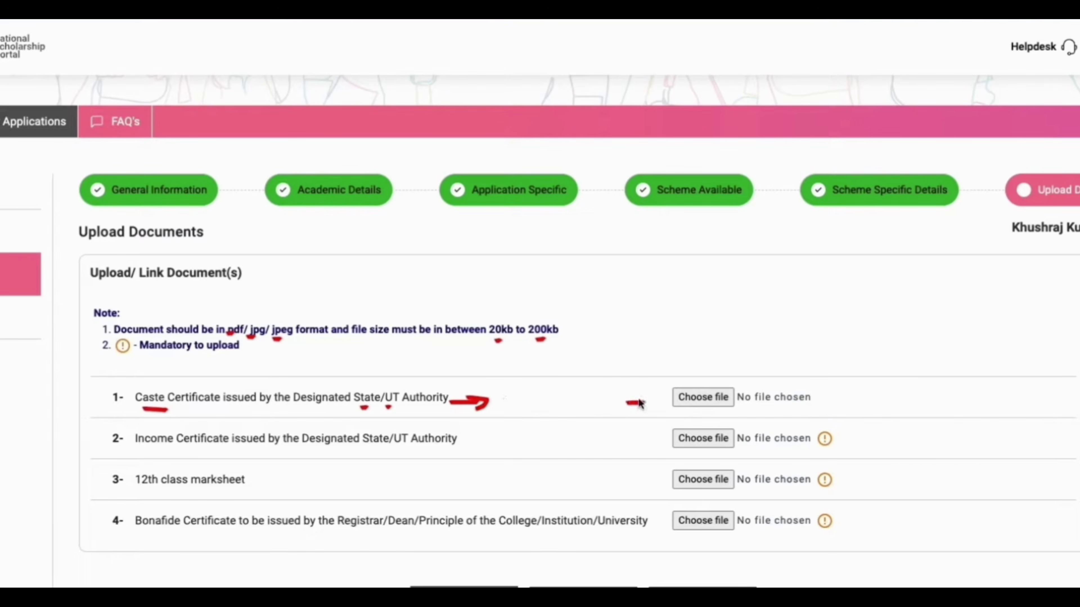
pyautogui.moveTo(639, 402); pyautogui.dragTo(646, 407)
pyautogui.moveTo(140, 451); pyautogui.dragTo(258, 452)
pyautogui.moveTo(352, 451); pyautogui.dragTo(393, 453)
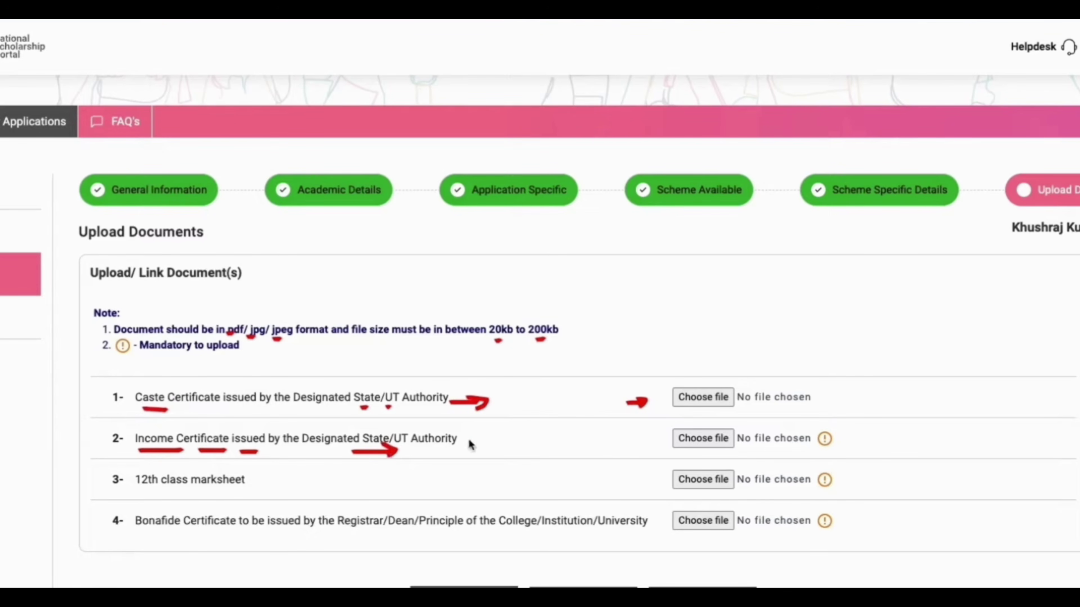
pyautogui.moveTo(468, 439); pyautogui.dragTo(477, 446)
pyautogui.moveTo(637, 443); pyautogui.dragTo(662, 451)
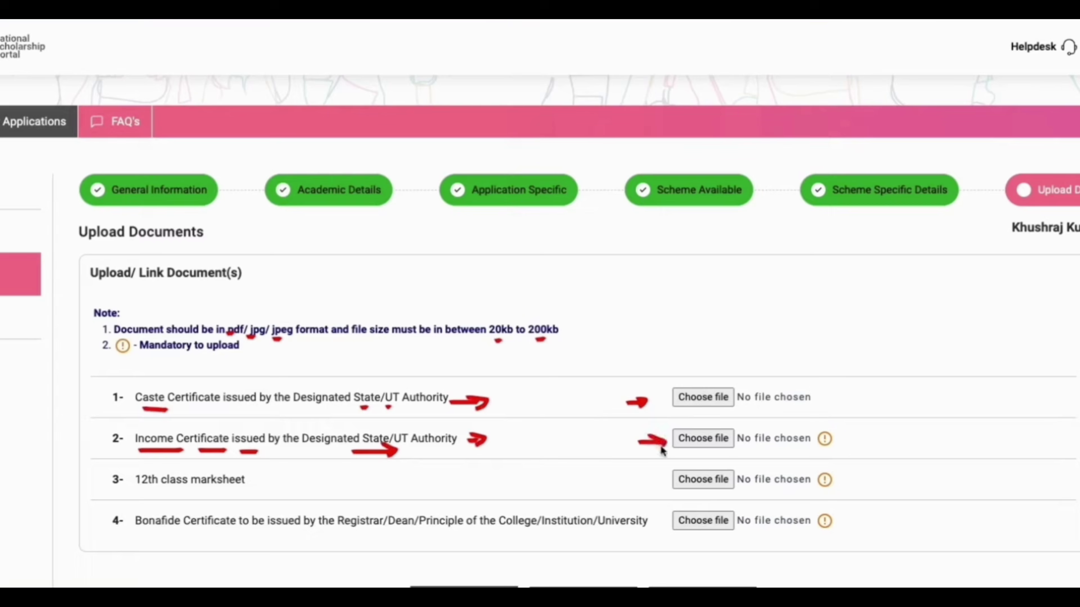
pyautogui.click(139, 491)
pyautogui.click(173, 493)
pyautogui.click(224, 492)
pyautogui.moveTo(560, 474)
pyautogui.mouseDown()
pyautogui.moveTo(614, 478)
pyautogui.moveTo(608, 487)
pyautogui.mouseUp()
pyautogui.moveTo(138, 534); pyautogui.dragTo(170, 534)
pyautogui.moveTo(197, 532); pyautogui.dragTo(211, 534)
pyautogui.click(291, 534)
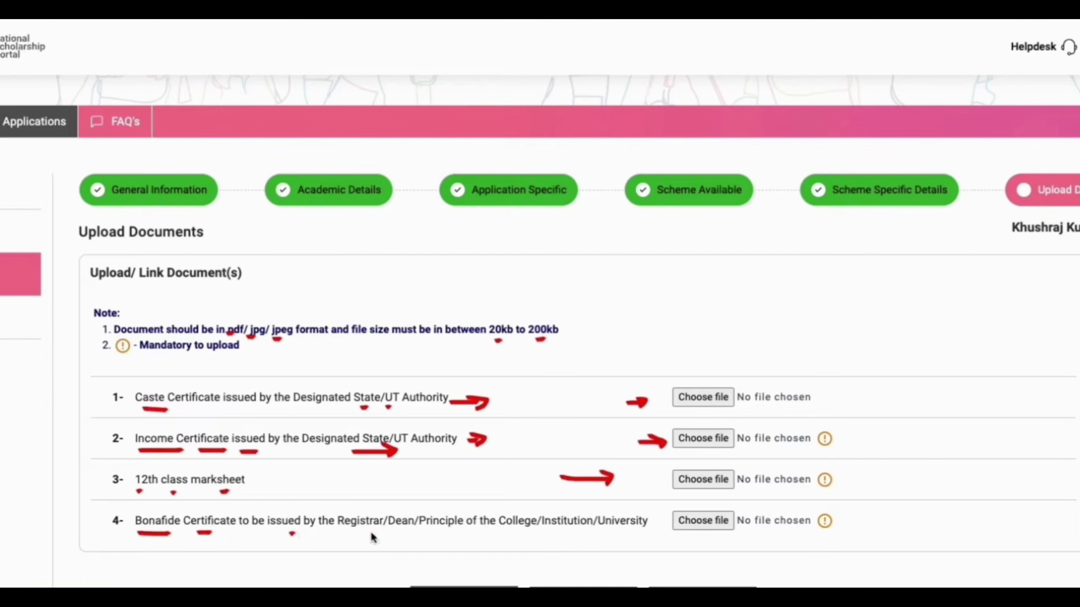
pyautogui.moveTo(362, 532); pyautogui.dragTo(370, 533)
pyautogui.press('Escape')
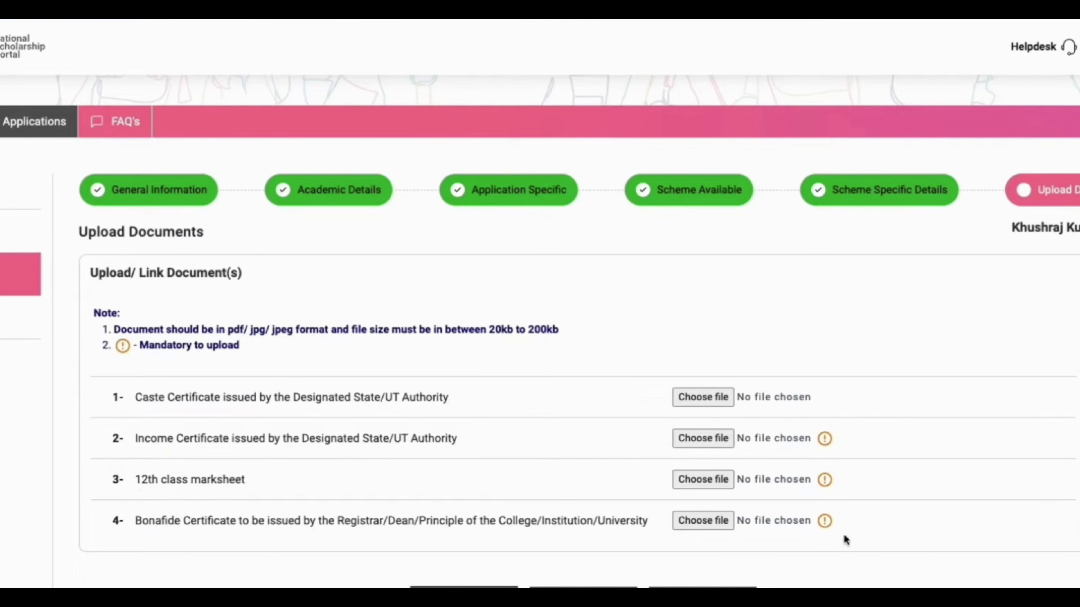
pyautogui.scroll(-2, 873, 572)
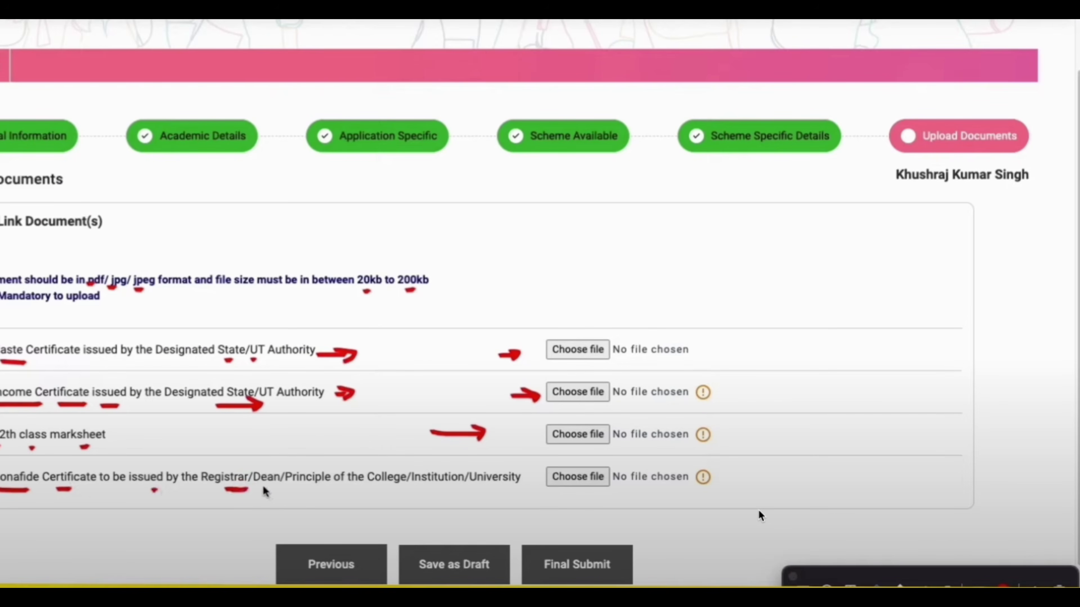
pyautogui.moveTo(261, 488); pyautogui.dragTo(316, 487)
pyautogui.moveTo(415, 487); pyautogui.dragTo(426, 486)
pyautogui.moveTo(480, 489); pyautogui.dragTo(508, 488)
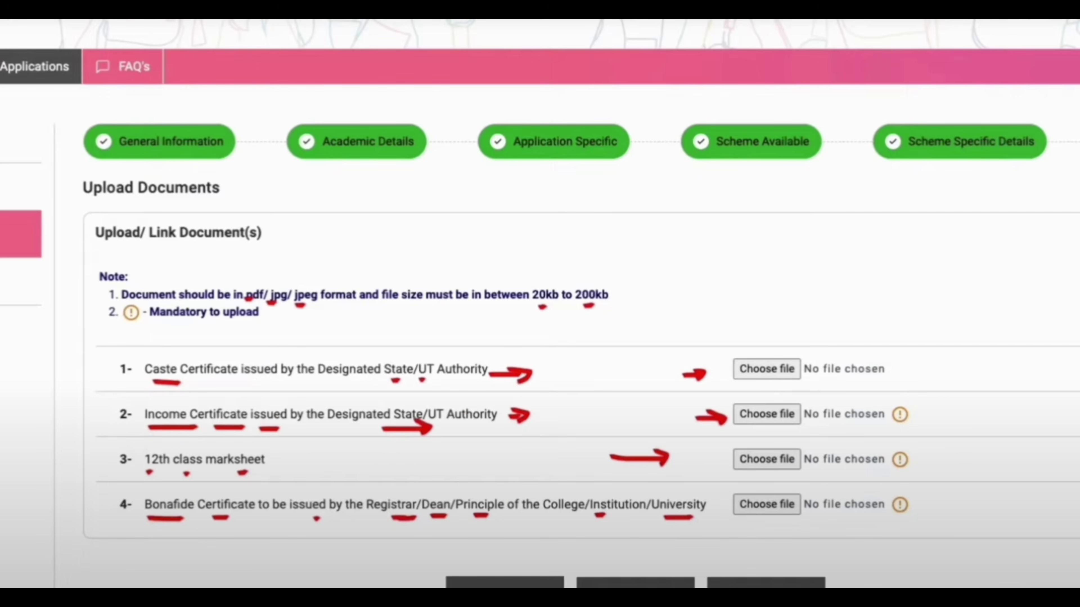
pyautogui.scroll(-1, 952, 547)
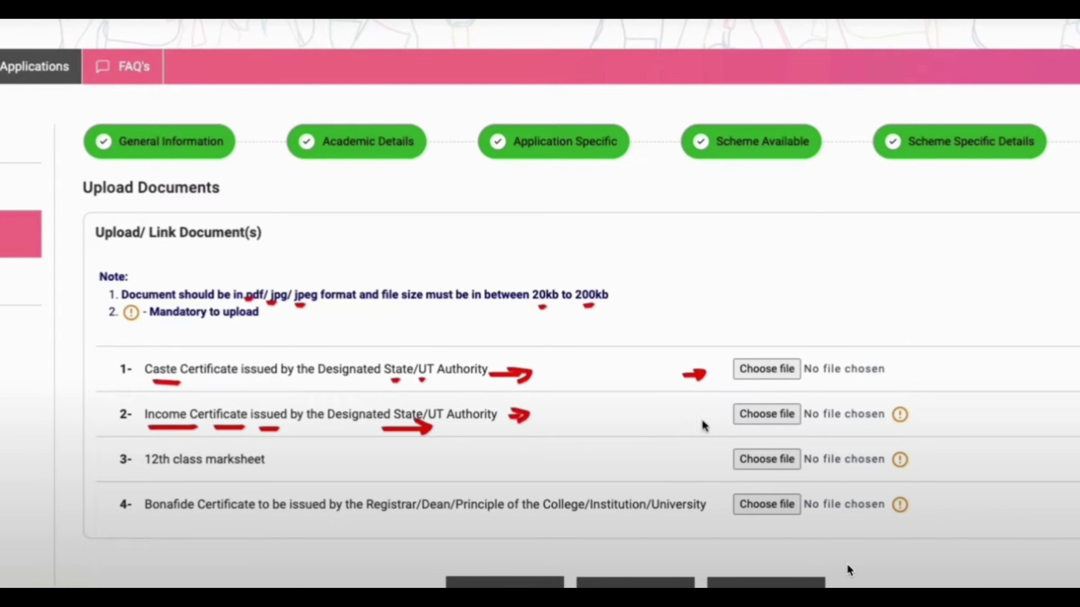
# - Follow the CSS scholarship apply link and go through Students to the student login
pyautogui.moveTo(695, 419)
pyautogui.mouseDown()
pyautogui.moveTo(723, 418)
pyautogui.moveTo(722, 427)
pyautogui.mouseUp()
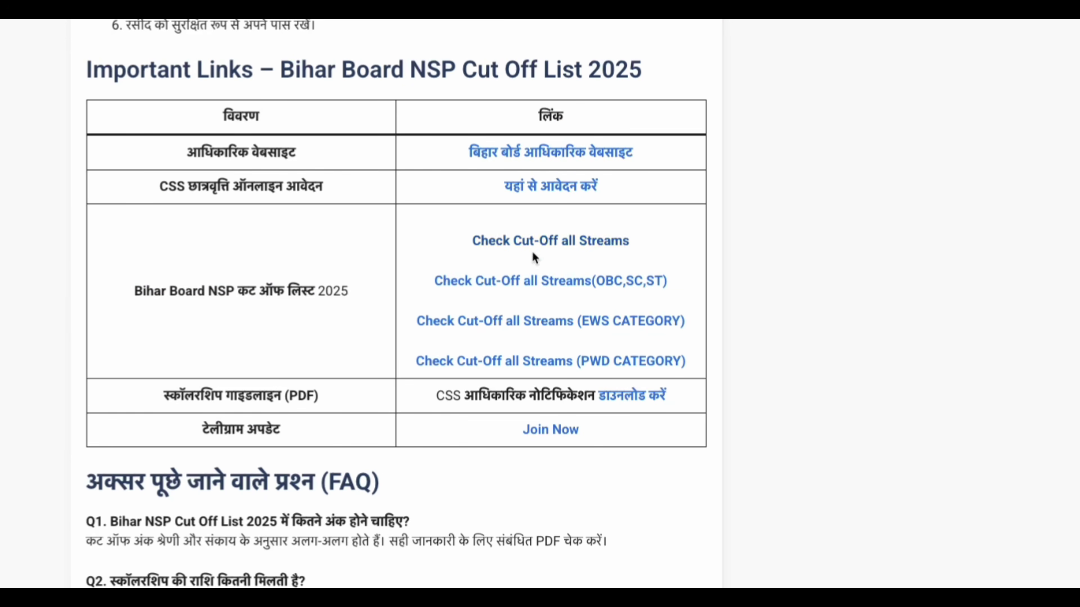
pyautogui.click(556, 190)
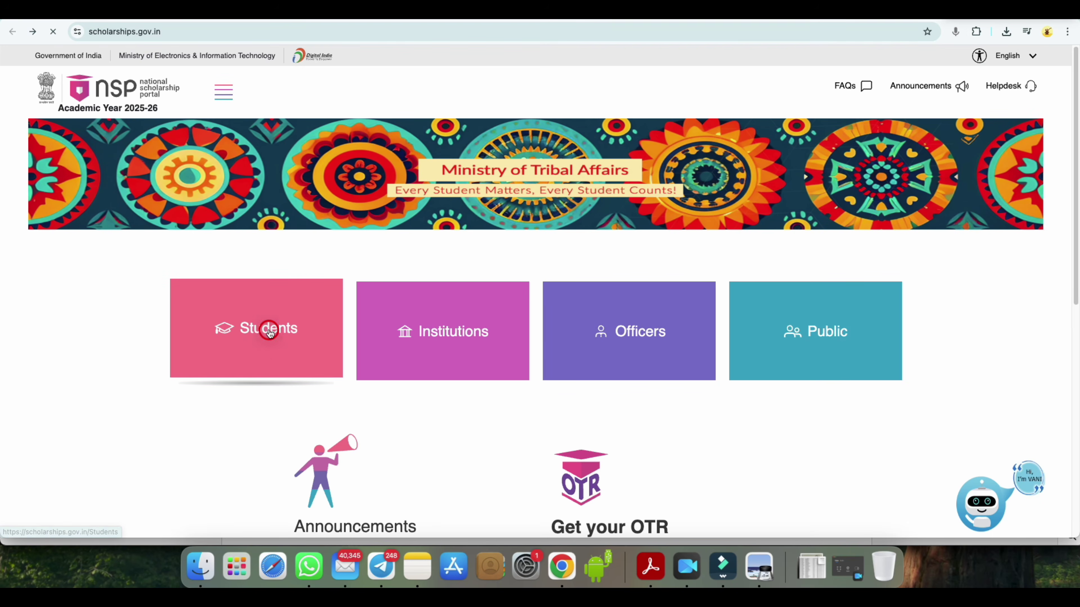
pyautogui.click(270, 332)
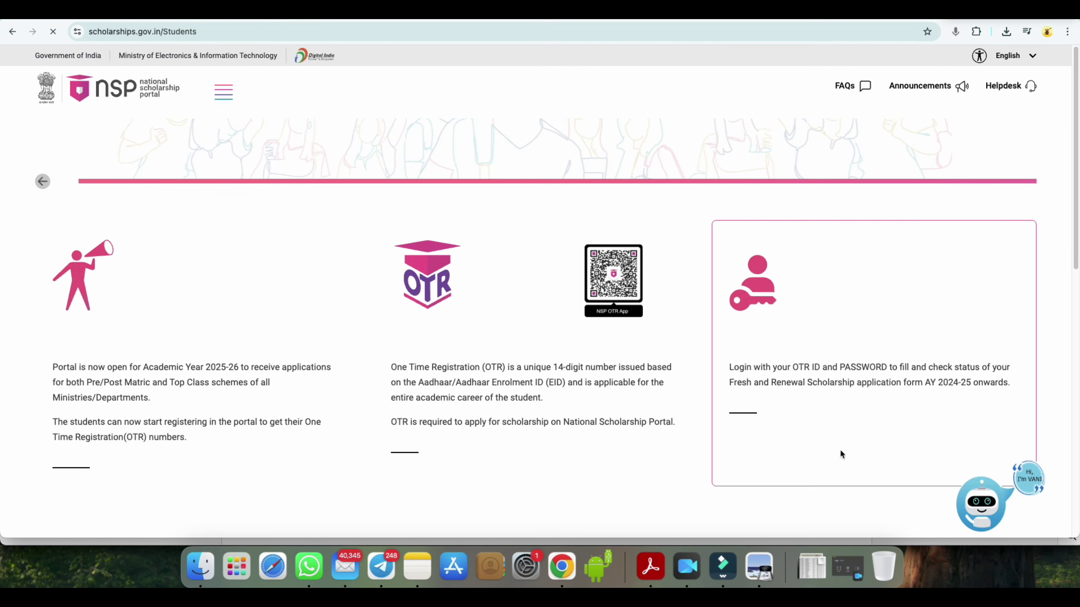
pyautogui.click(742, 408)
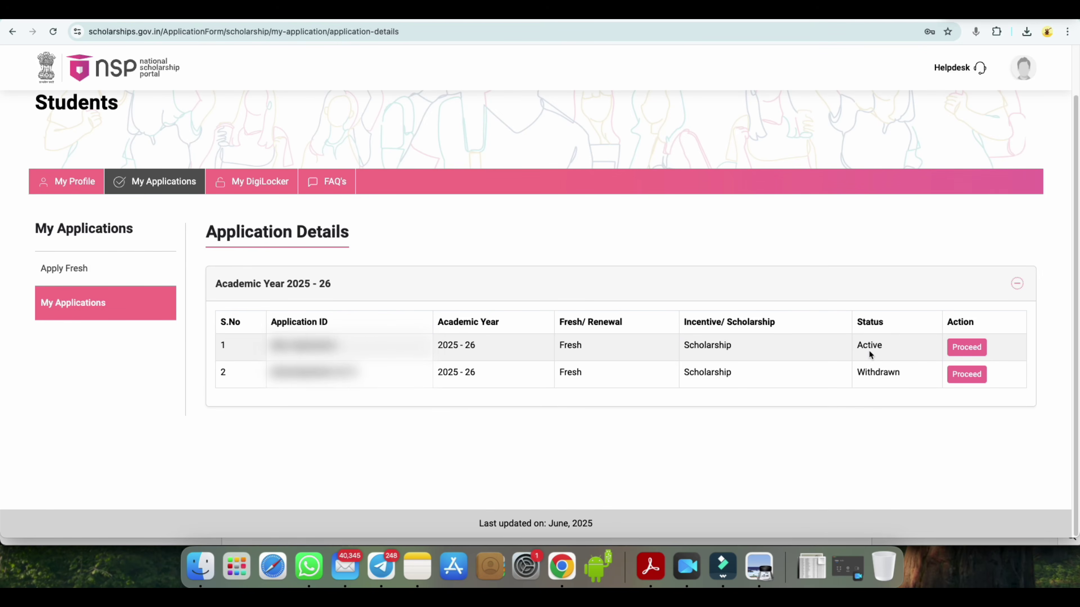
# - Open the active application's status and expand its Verification and Payment details
pyautogui.click(966, 347)
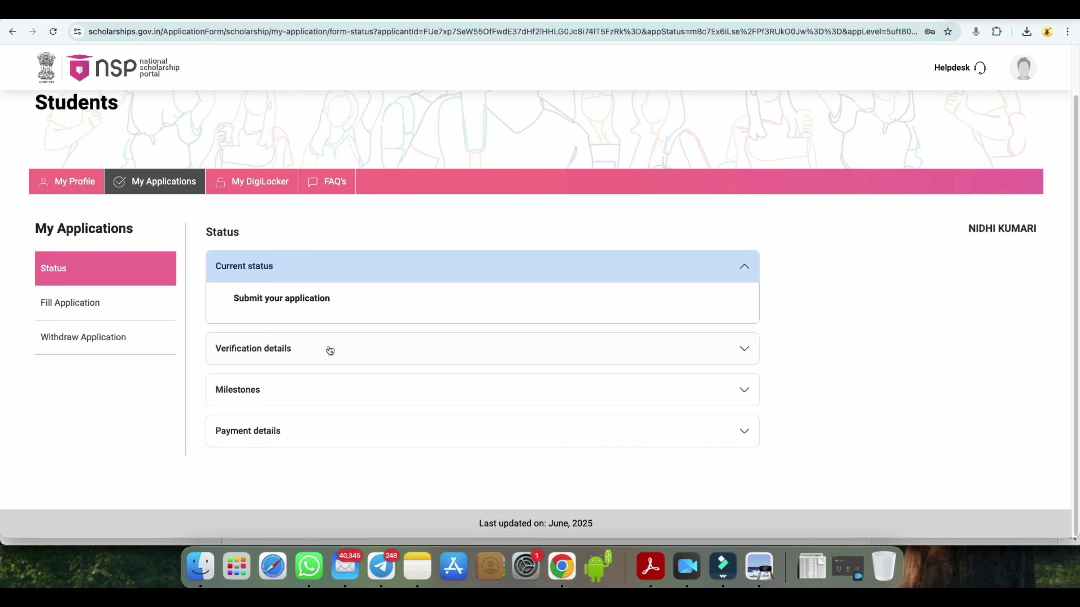
pyautogui.click(743, 348)
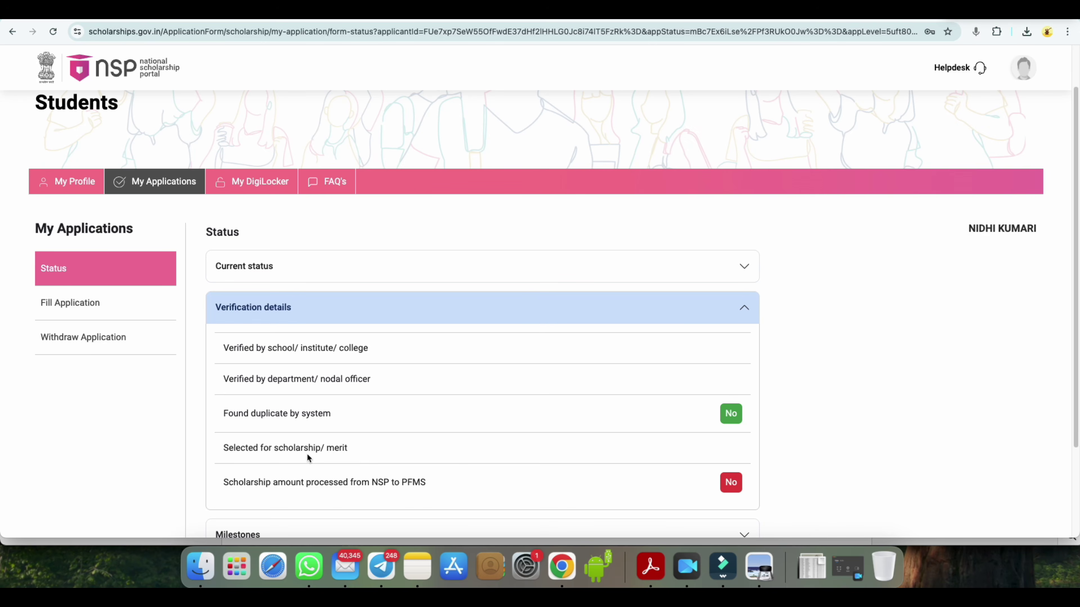
pyautogui.scroll(-1, 502, 488)
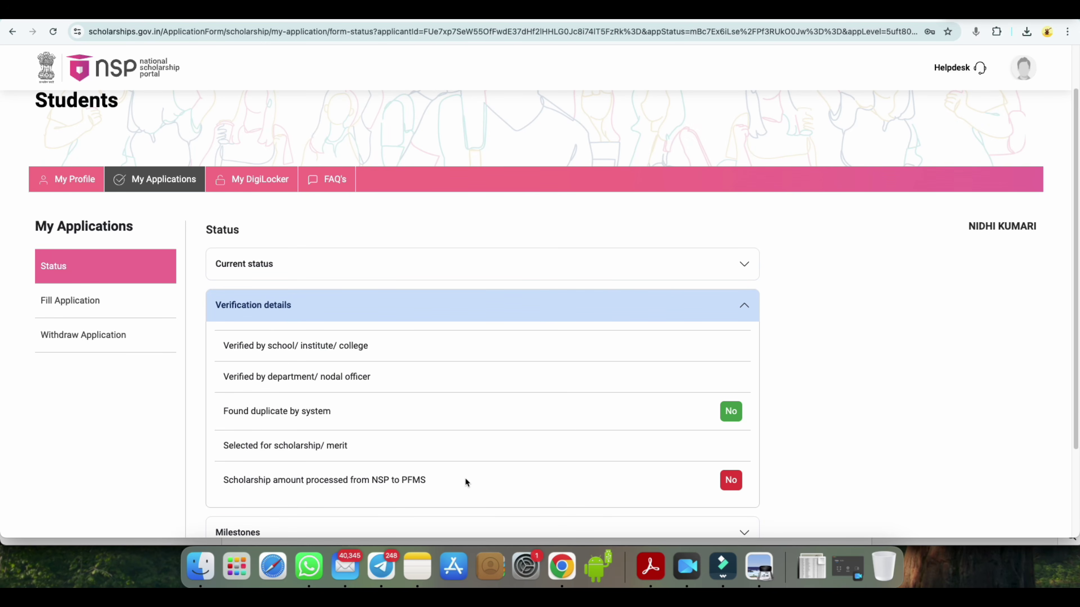
pyautogui.scroll(-2, 464, 478)
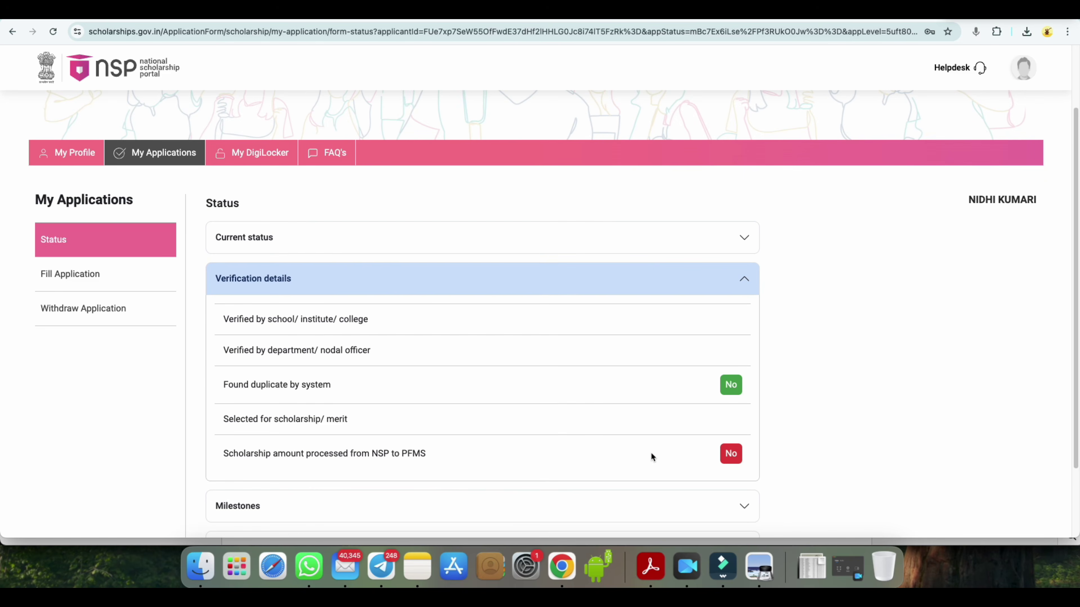
pyautogui.scroll(-4, 650, 451)
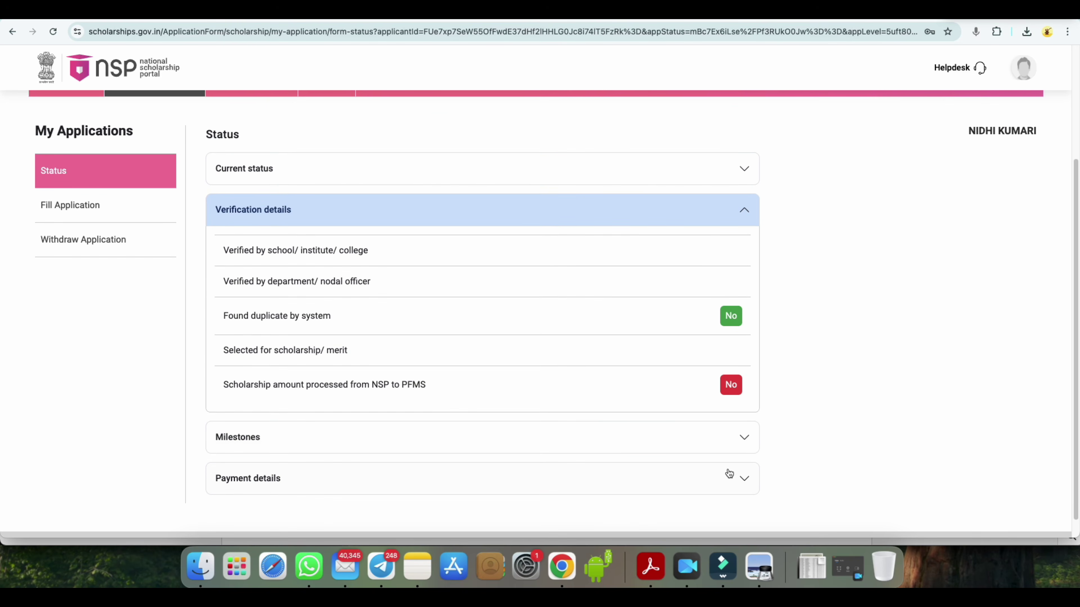
pyautogui.click(729, 474)
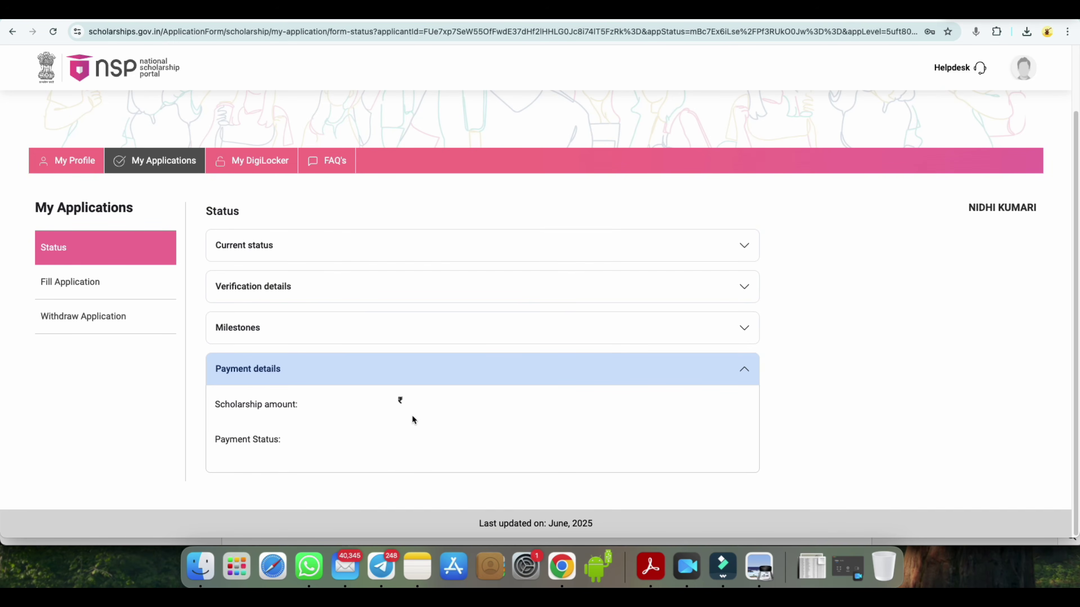